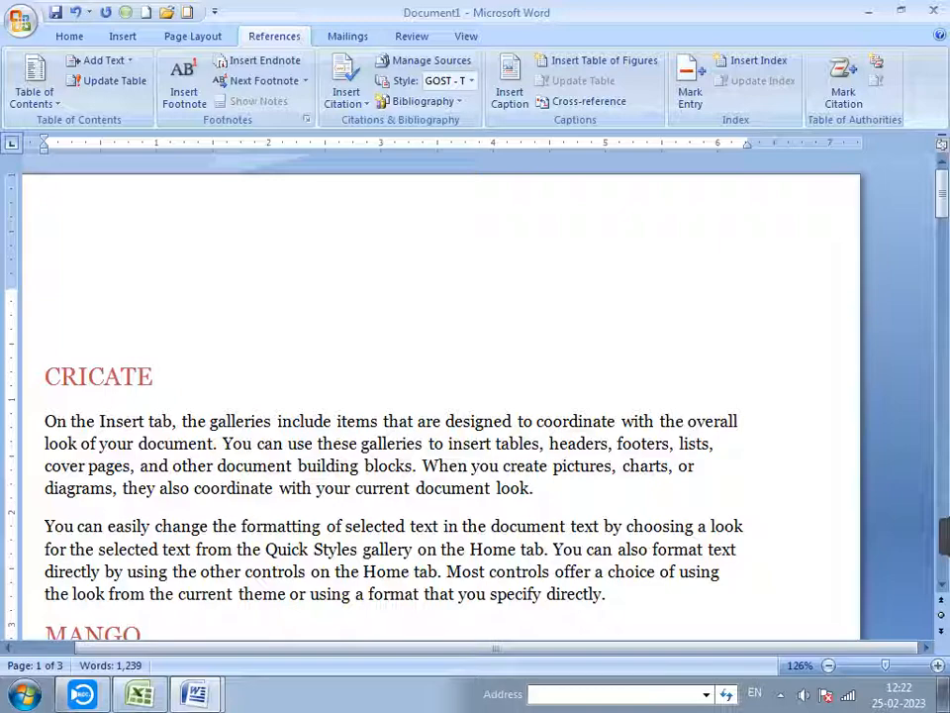
- Look through the document to review its section headings, such as CRICATE, MANGO, VIVO, TABLE TANIS, APPLE, OPPO and RUNNING
scroll(440, 396, "down", 2)
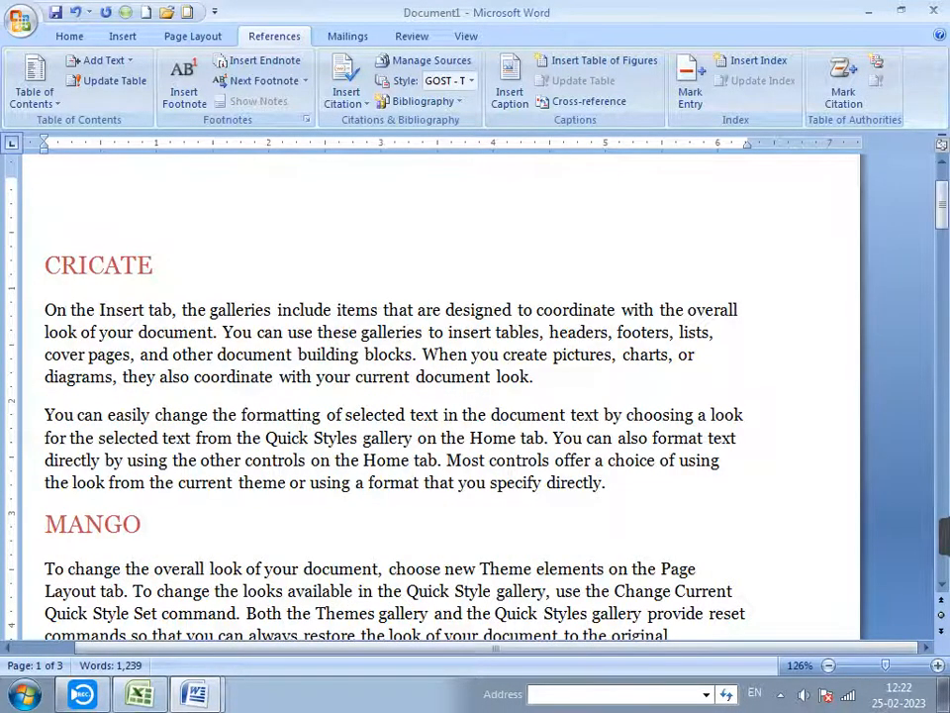
scroll(440, 396, "down", 6)
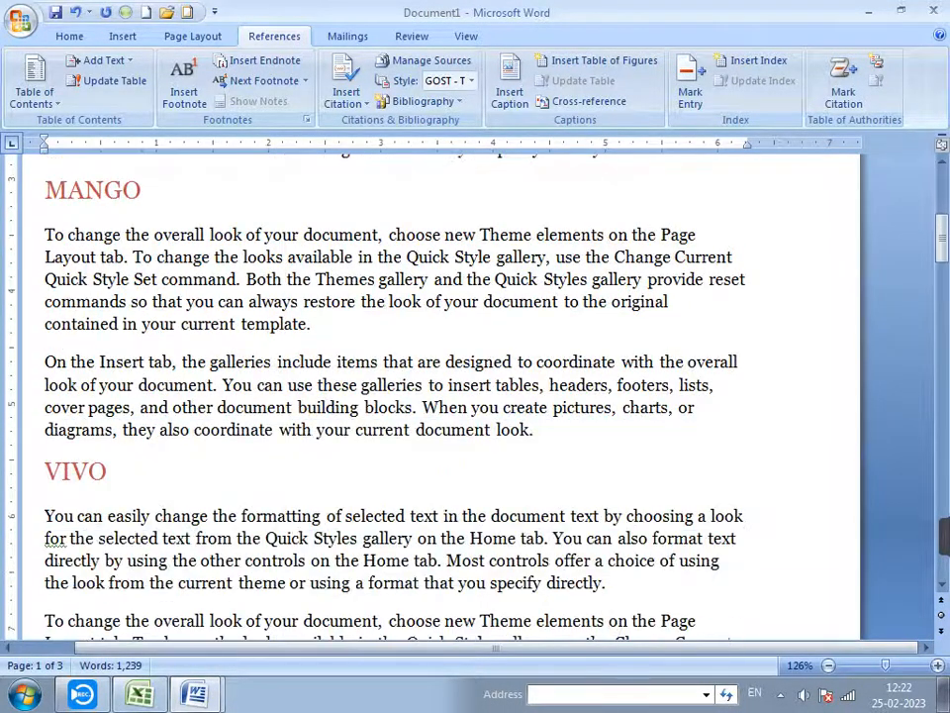
scroll(440, 396, "down", 11)
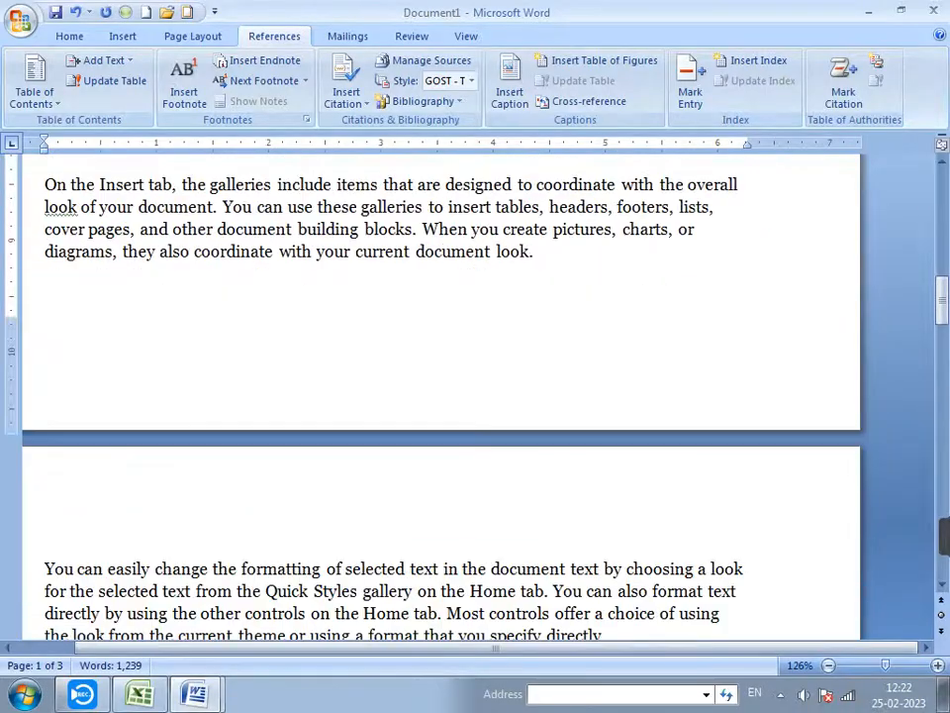
scroll(441, 396, "down", 9)
scroll(441, 396, "up", 9)
scroll(441, 396, "up", 20)
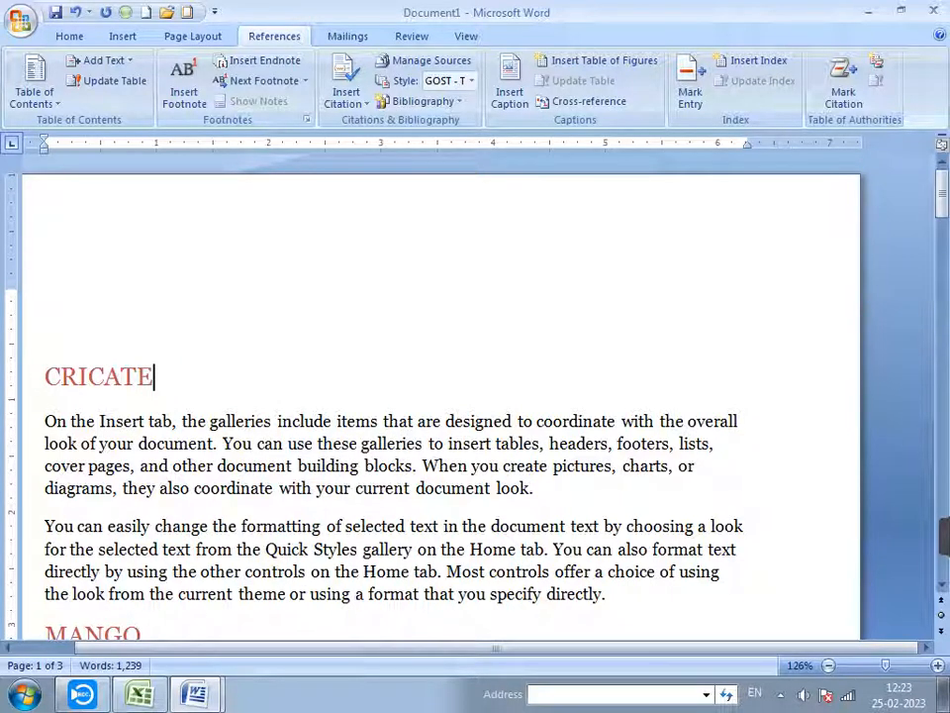
scroll(441, 396, "down", 15)
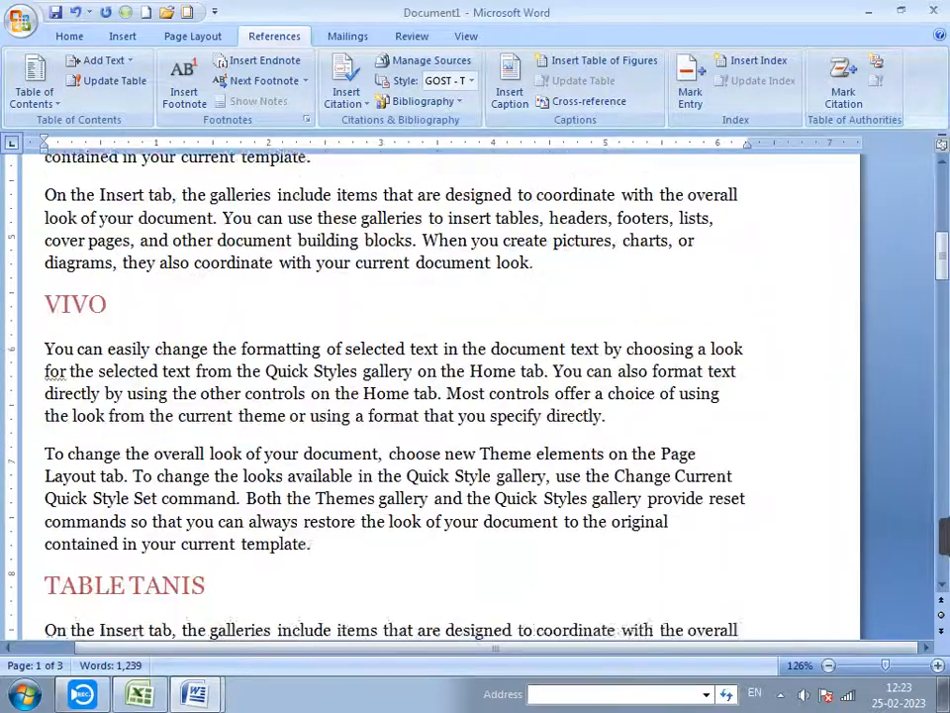
scroll(441, 396, "down", 3)
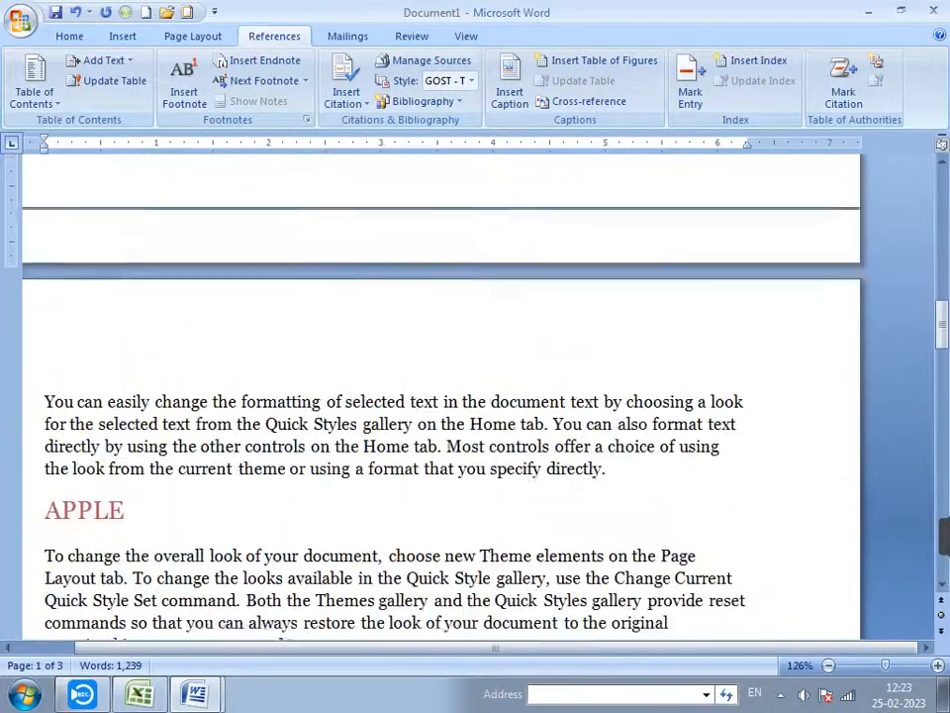
scroll(441, 396, "up", 9)
scroll(441, 396, "up", 5)
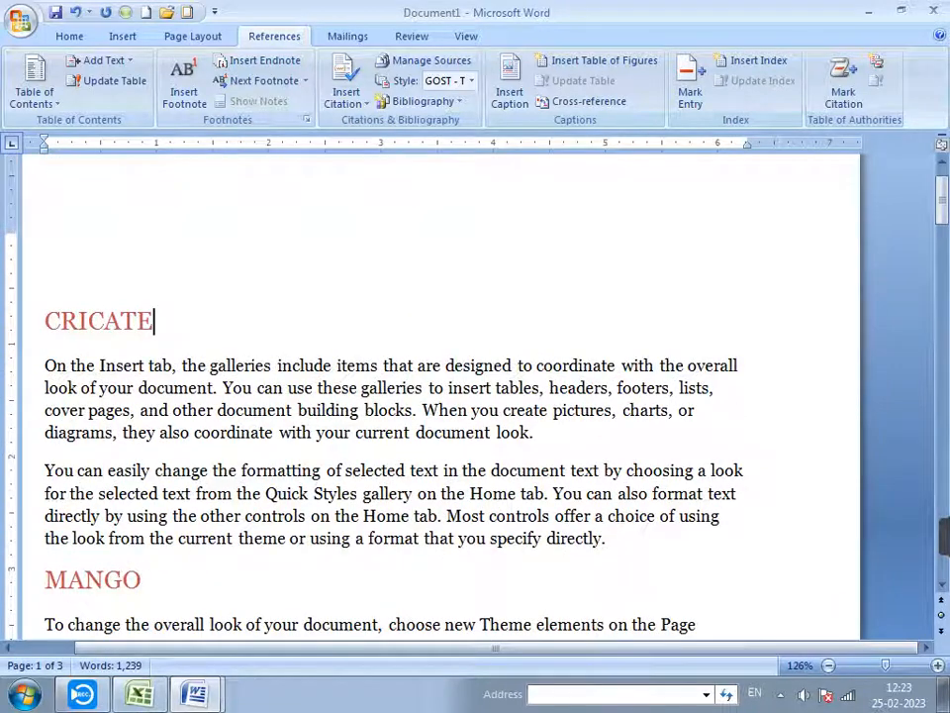
scroll(441, 396, "up", 1)
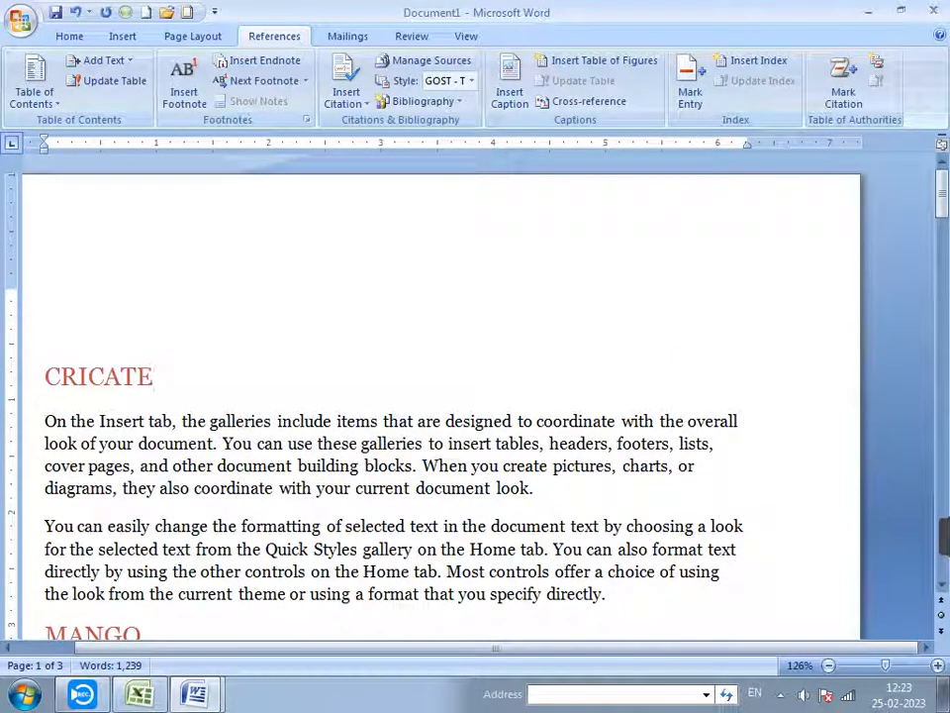
scroll(440, 396, "down", 6)
scroll(440, 396, "down", 6)
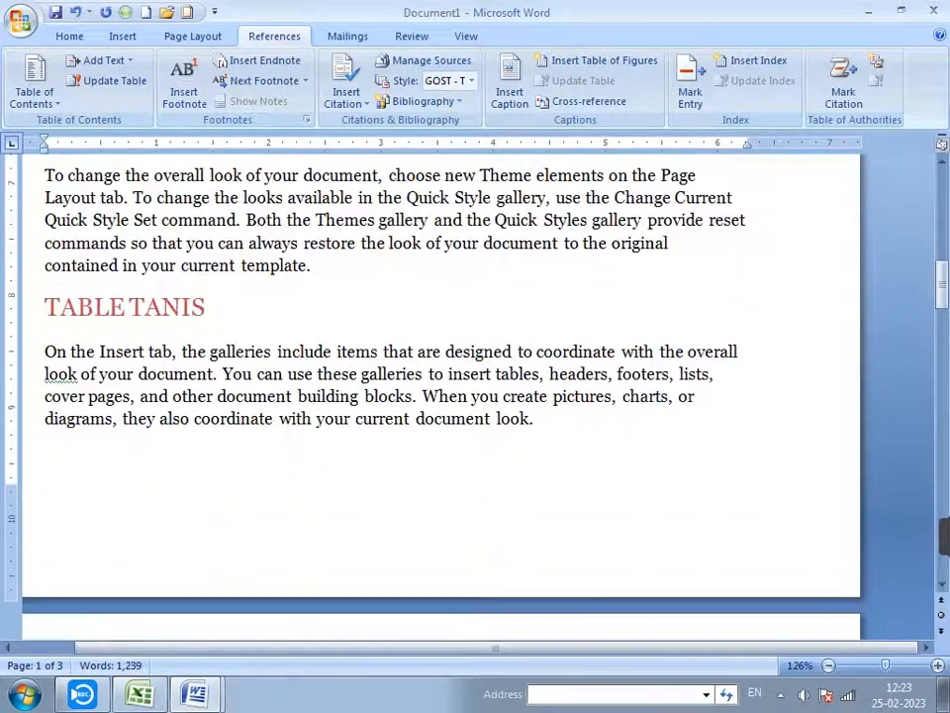
scroll(441, 396, "down", 8)
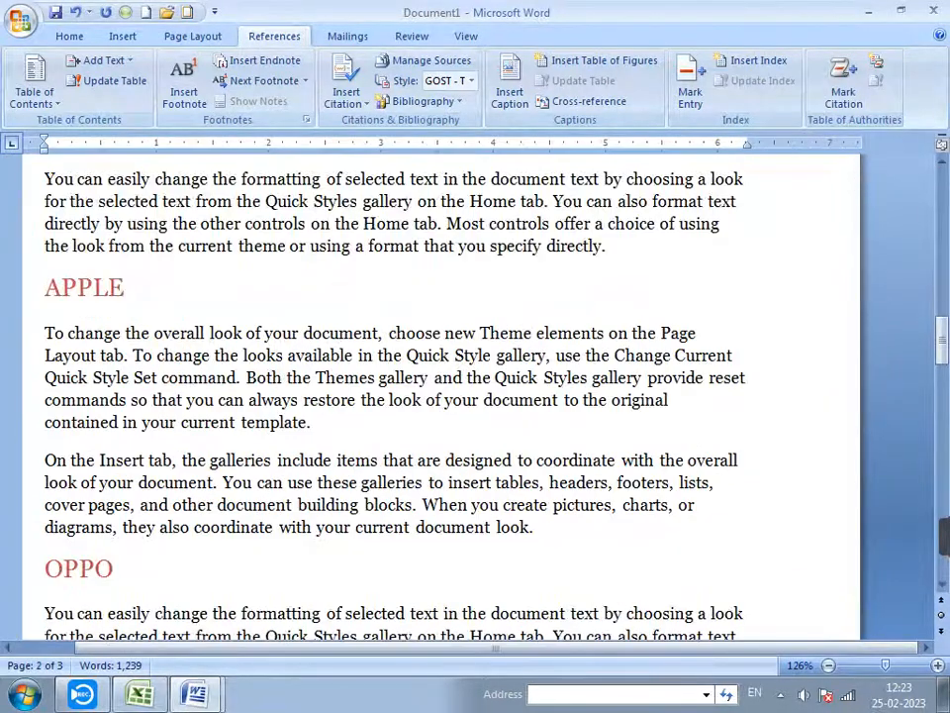
scroll(440, 396, "down", 3)
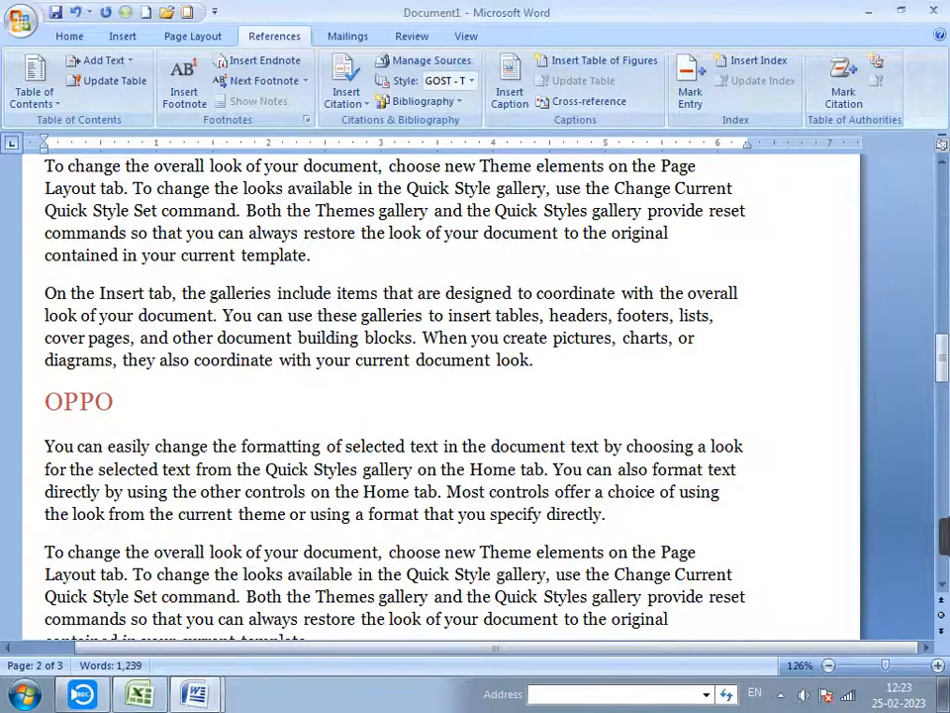
scroll(440, 396, "down", 2)
scroll(441, 396, "down", 3)
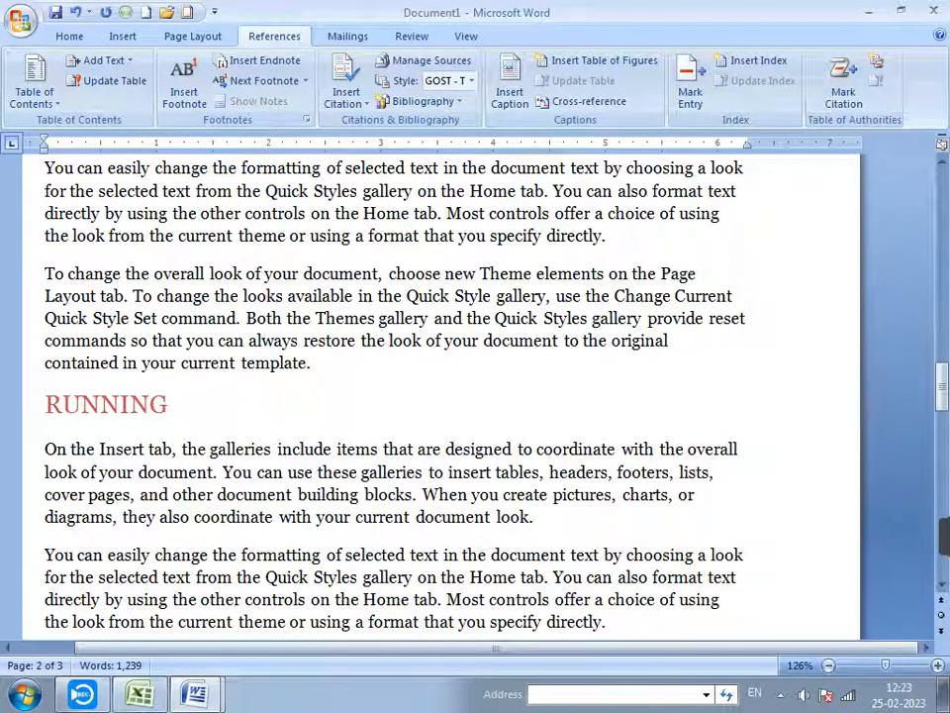
scroll(441, 396, "down", 3)
scroll(441, 396, "up", 18)
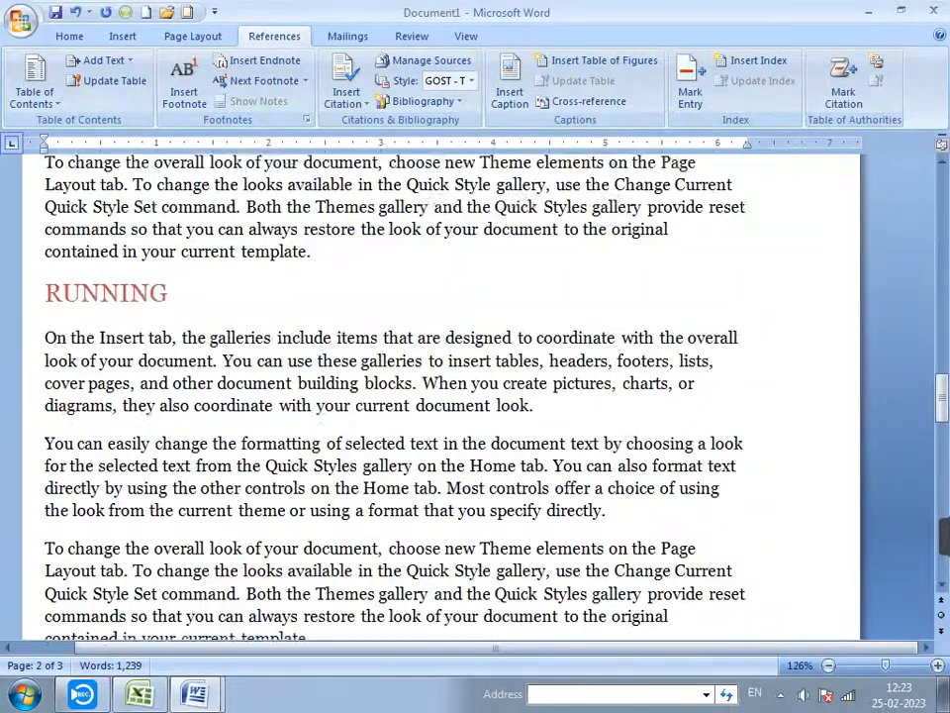
scroll(441, 396, "up", 20)
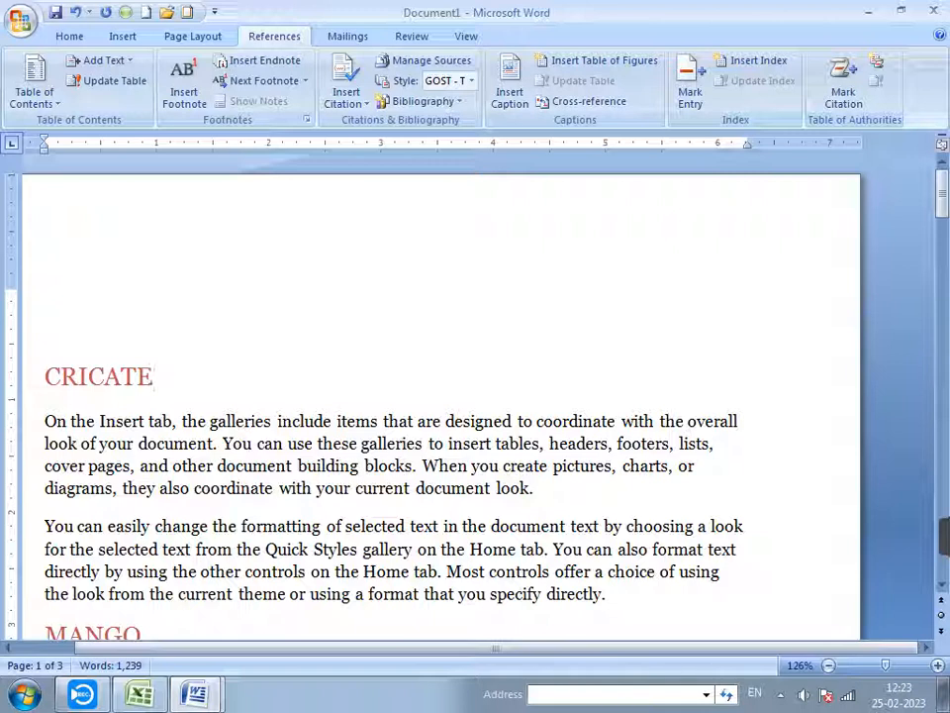
- Insert a page break before the CRICATE heading and place the cursor on the new blank first page
left_click(45, 377)
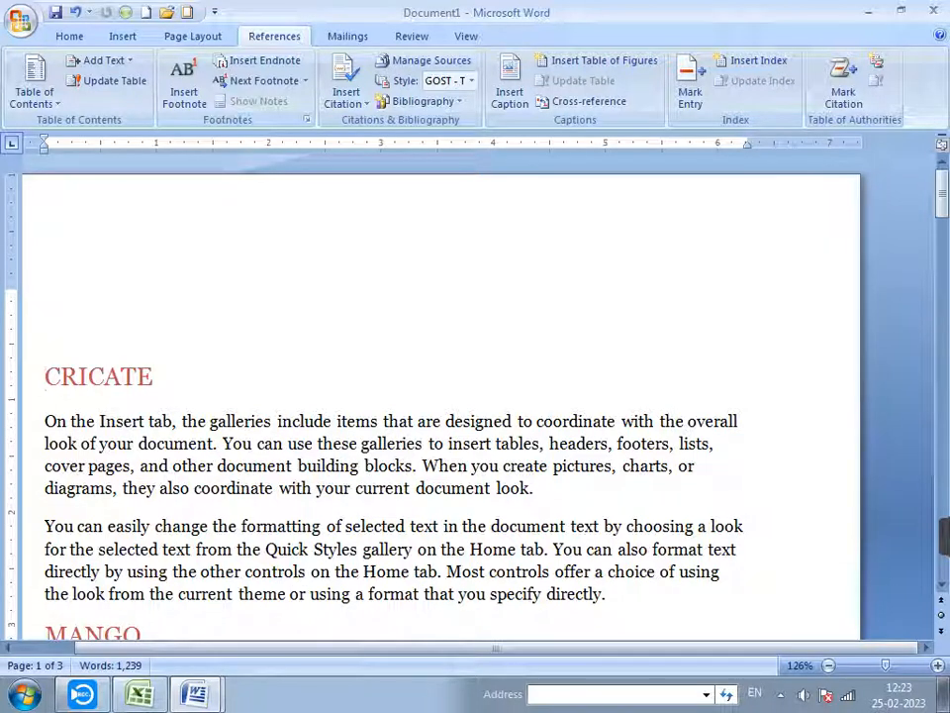
left_click(123, 35)
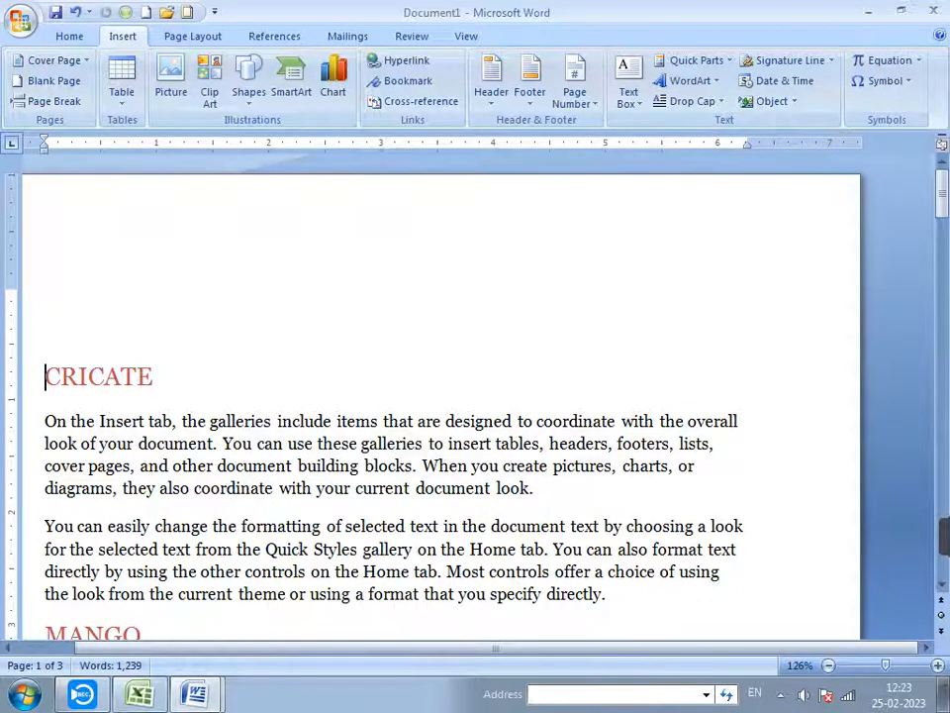
key("ctrl+Return")
scroll(441, 396, "up", 12)
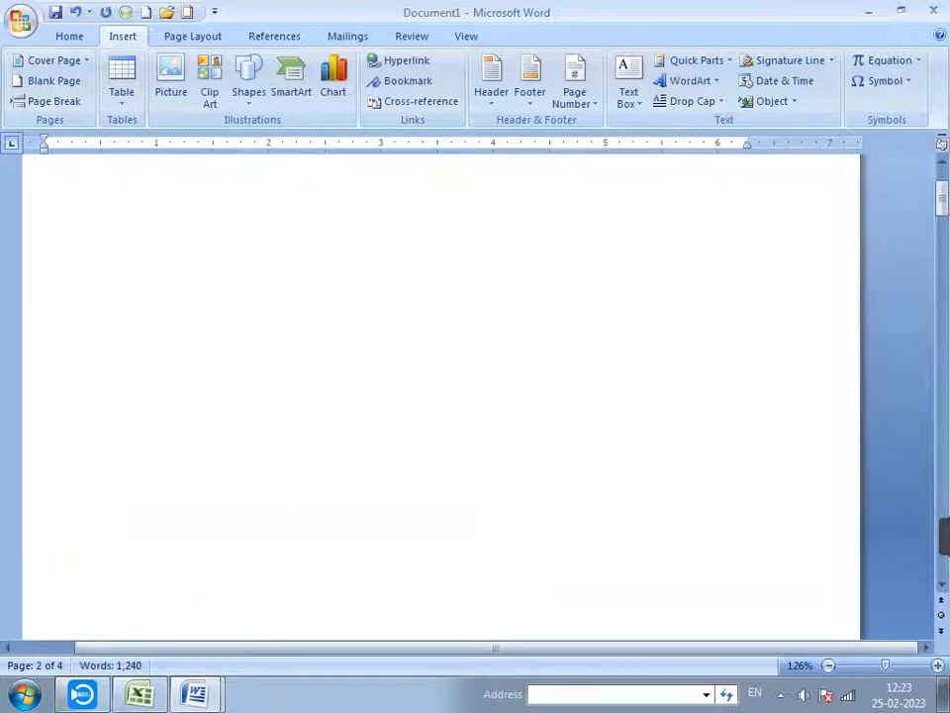
left_click(267, 375)
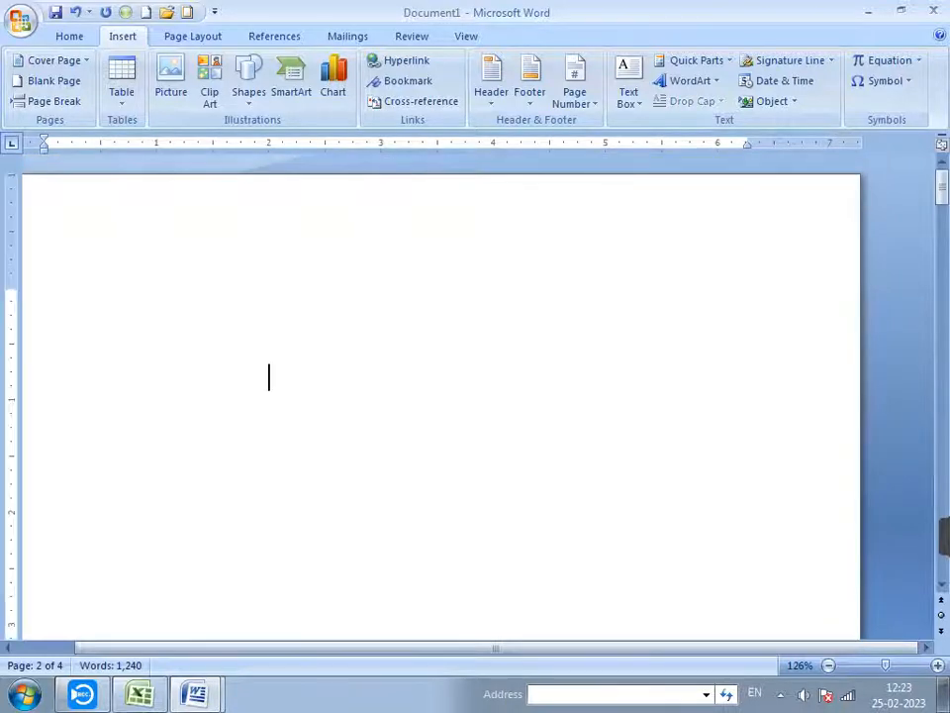
- Start marking a citation for the table of authorities, using the CRICATE heading as the selected text and short citation
scroll(441, 396, "down", 5)
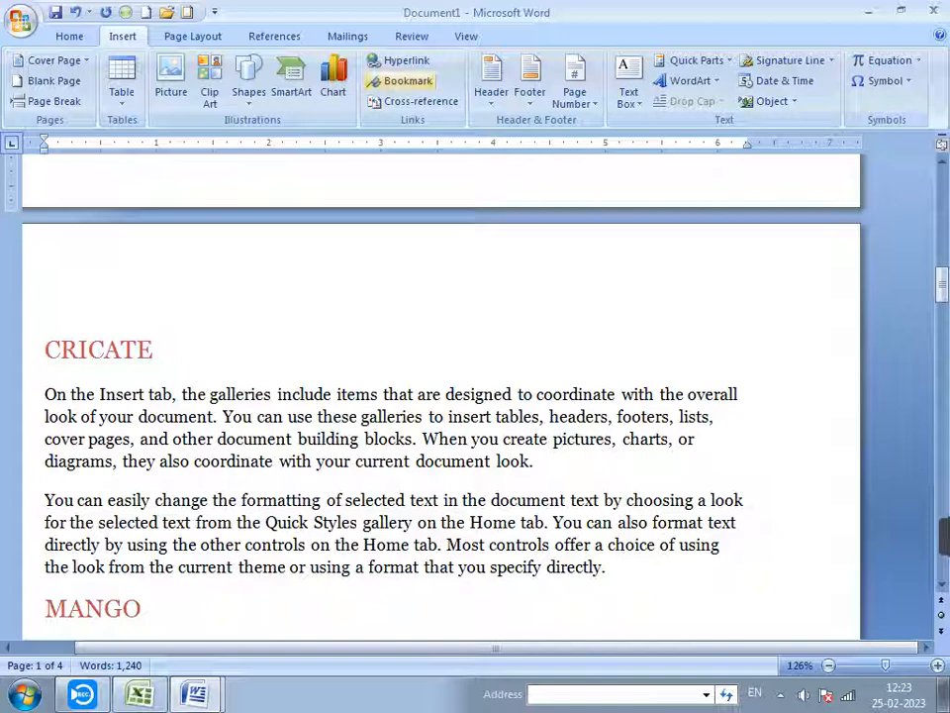
left_click(275, 35)
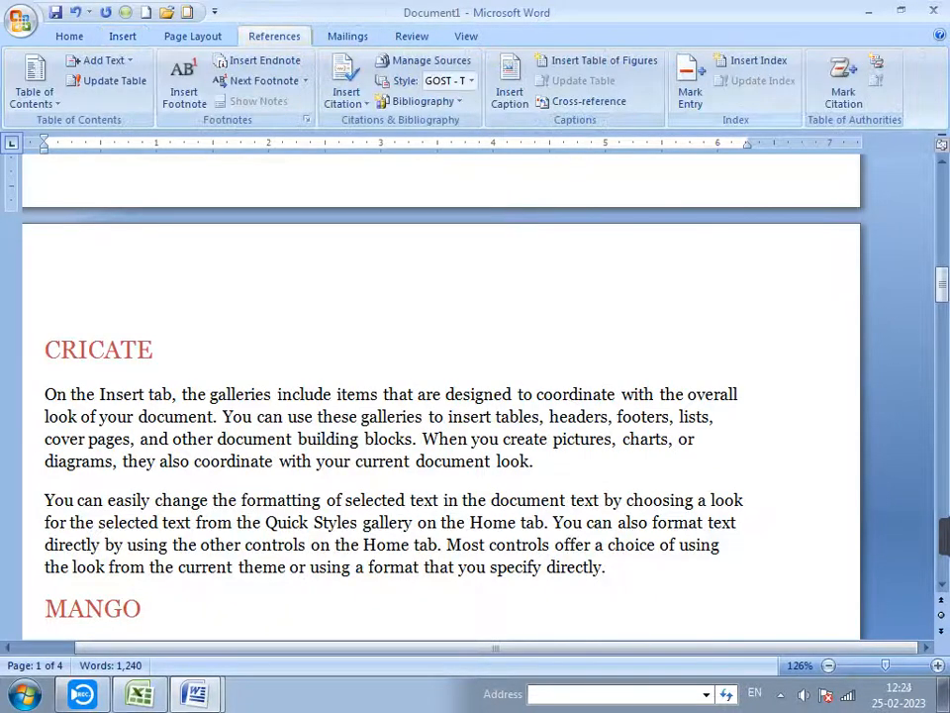
left_click(843, 89)
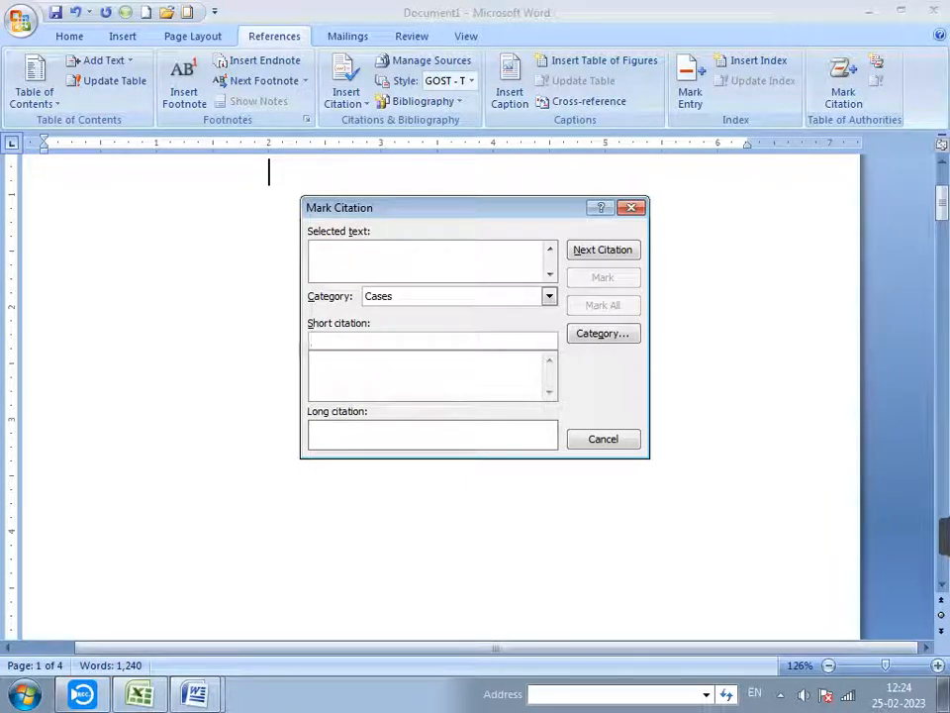
left_click_drag(942, 203, 942, 287)
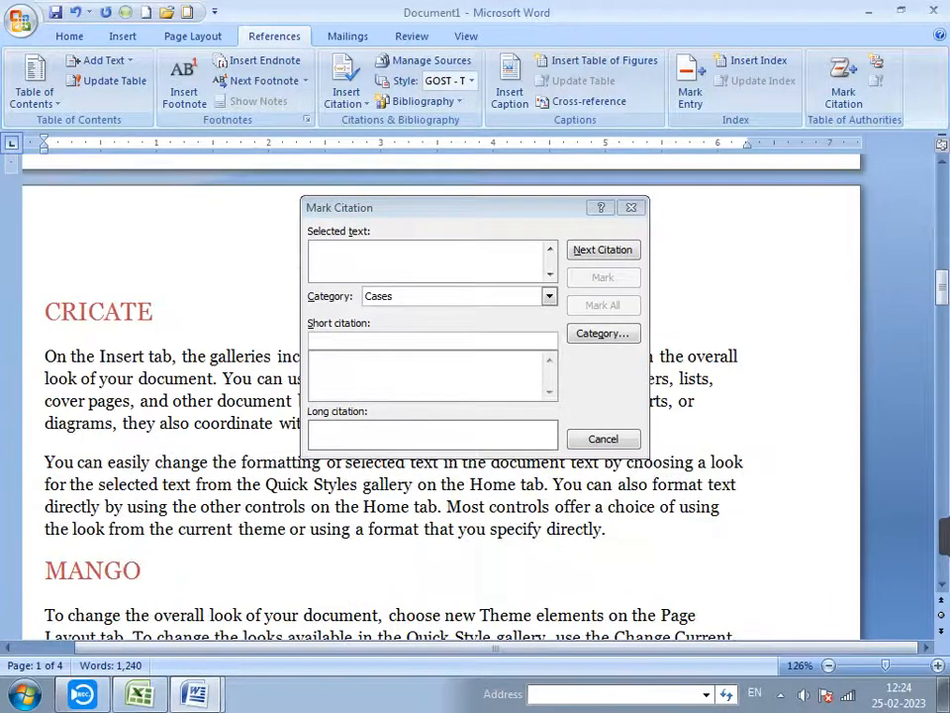
left_click_drag(465, 208, 602, 218)
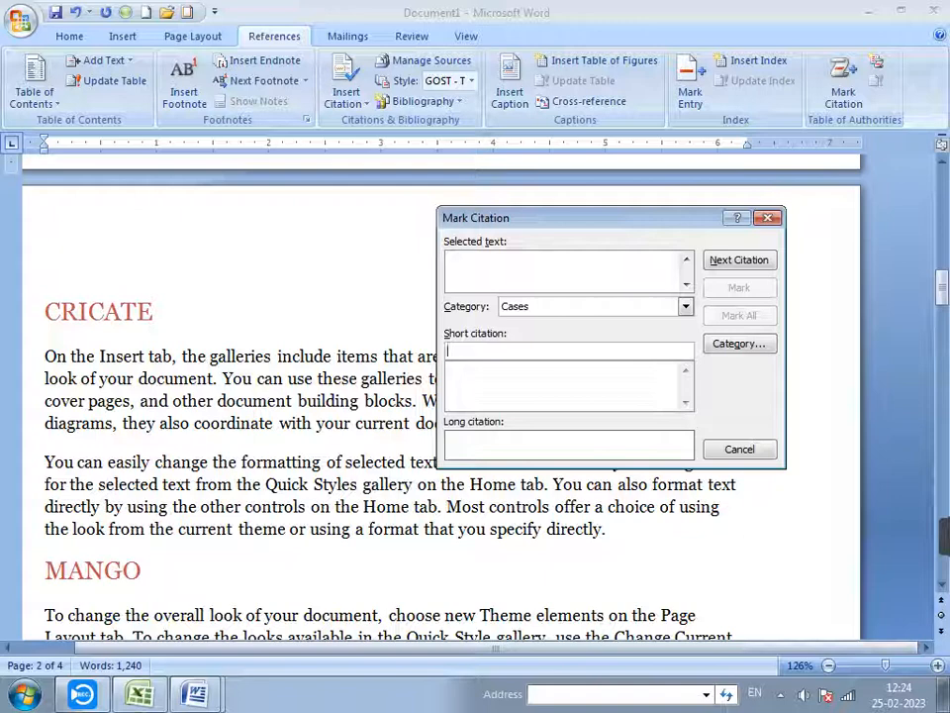
left_click(46, 313)
left_click(554, 351)
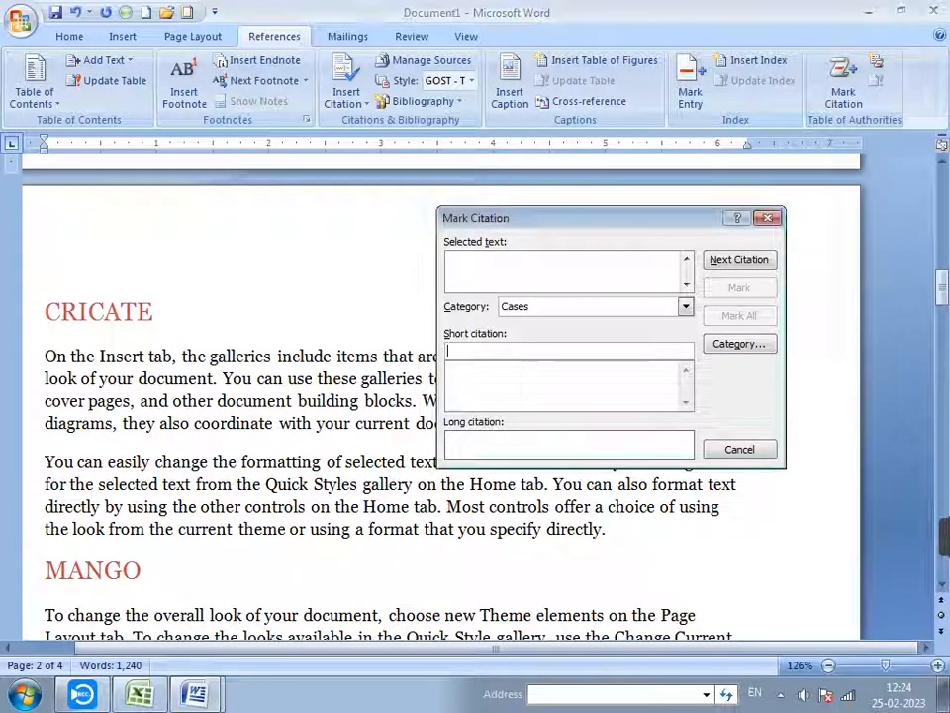
left_click(555, 270)
left_click(46, 312)
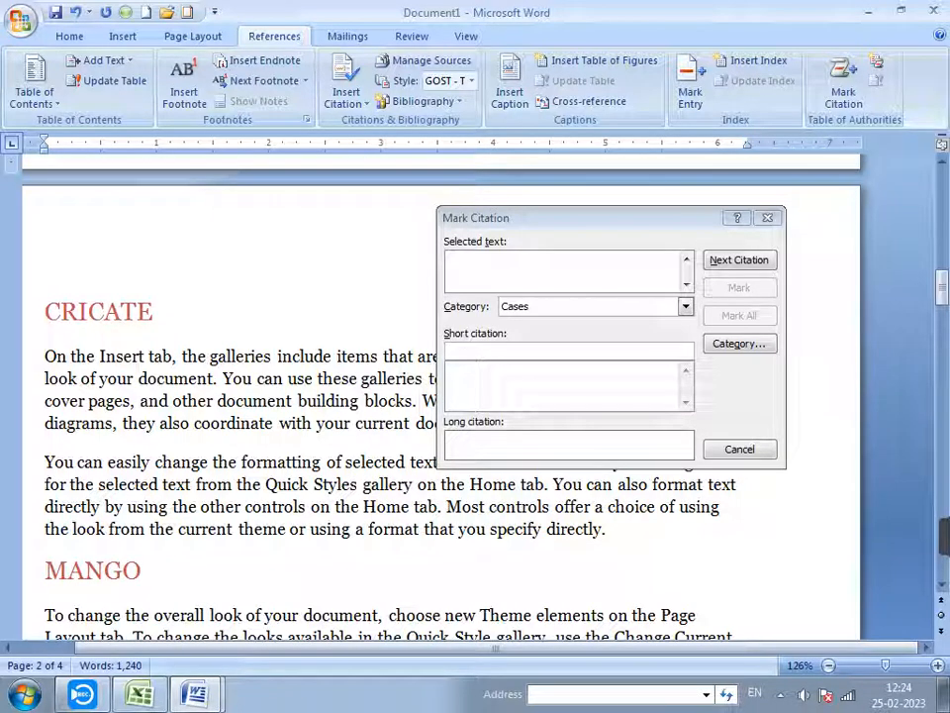
left_click_drag(148, 311, 45, 312)
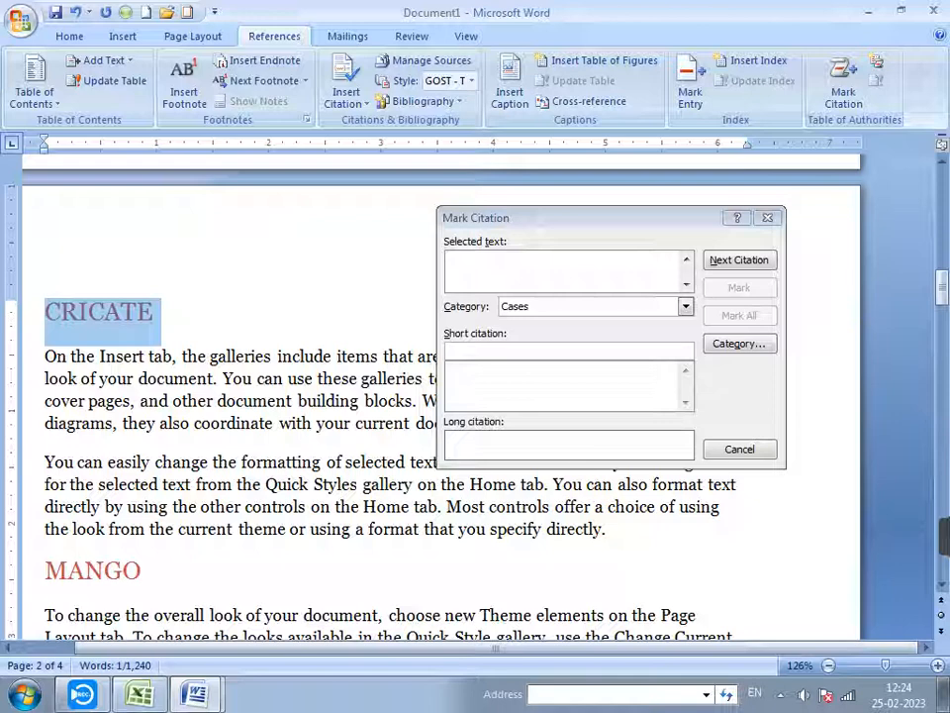
left_click(495, 350)
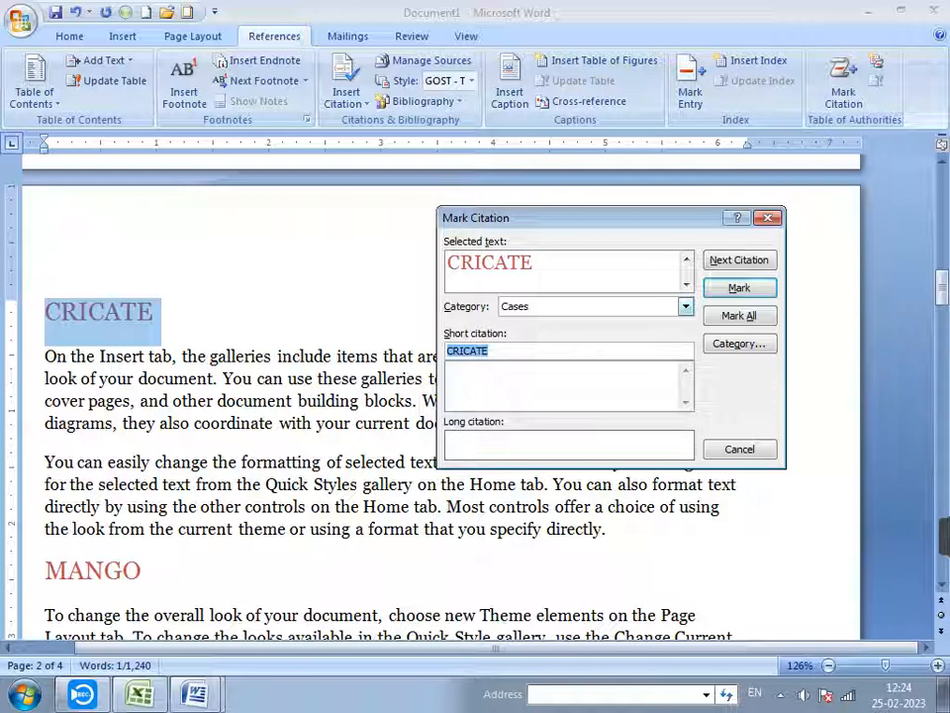
- Assign the unnamed category 11 to the CRICATE citation
left_click(685, 306)
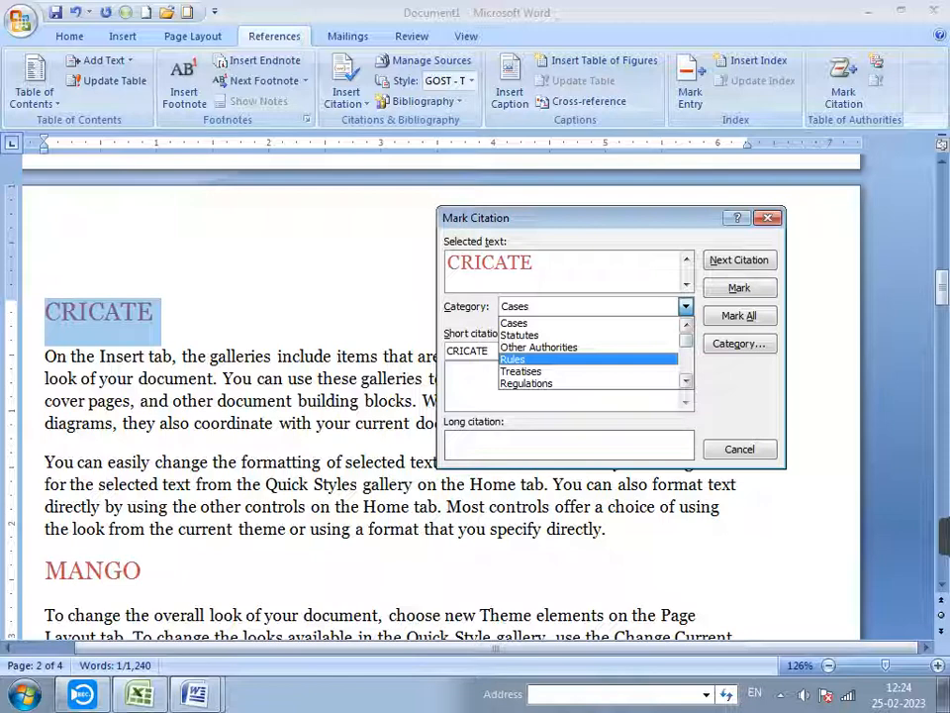
left_click_drag(686, 340, 686, 355)
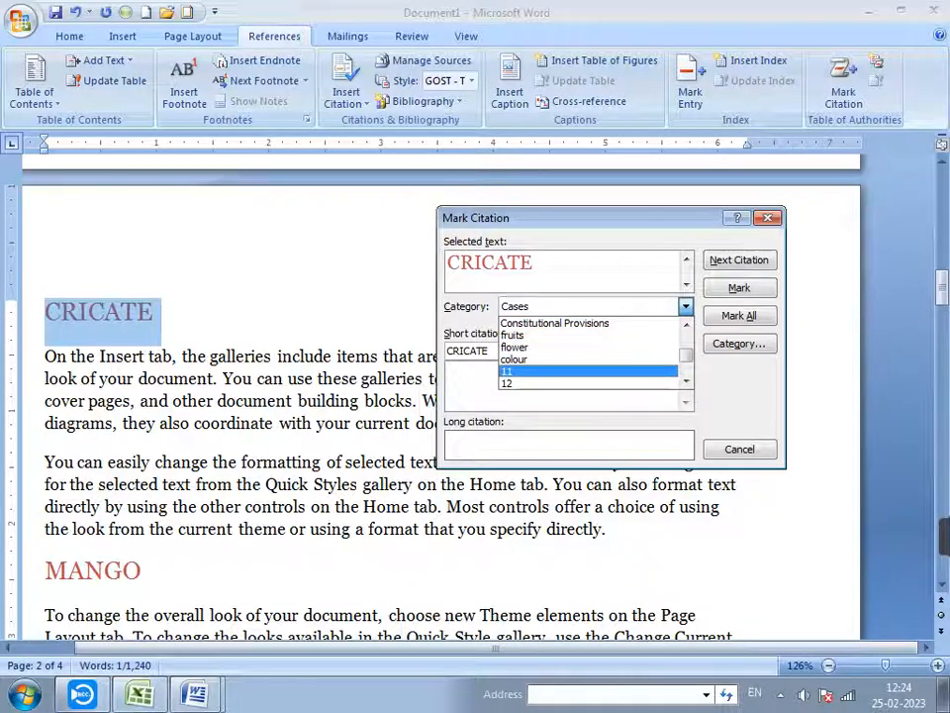
left_click(554, 371)
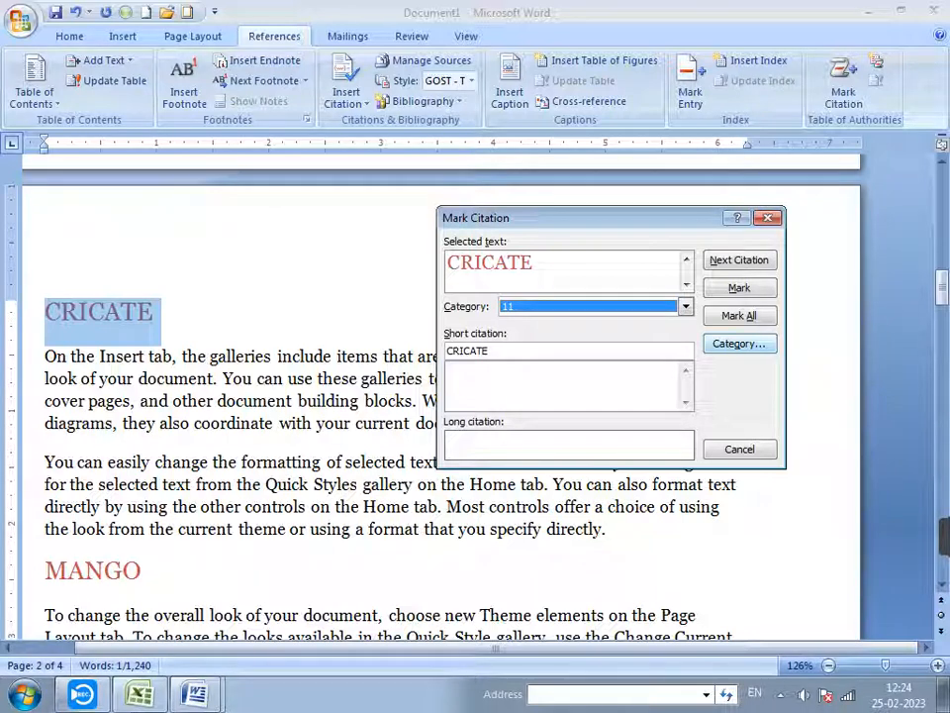
- Rename citation category 11 as GAME and return to marking the CRICATE citation
left_click(739, 344)
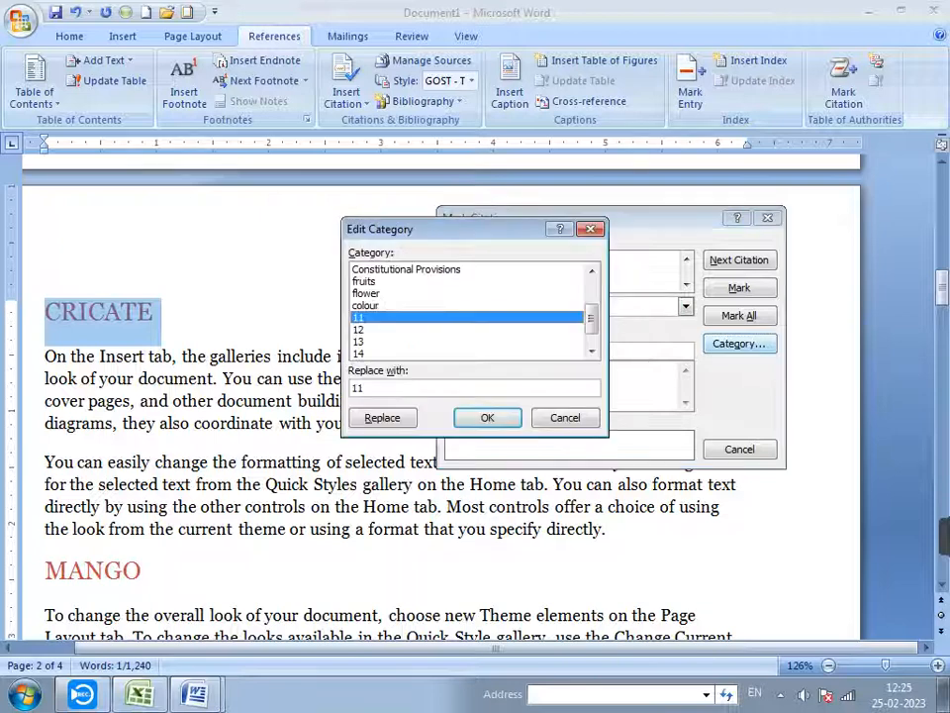
left_click_drag(415, 228, 337, 189)
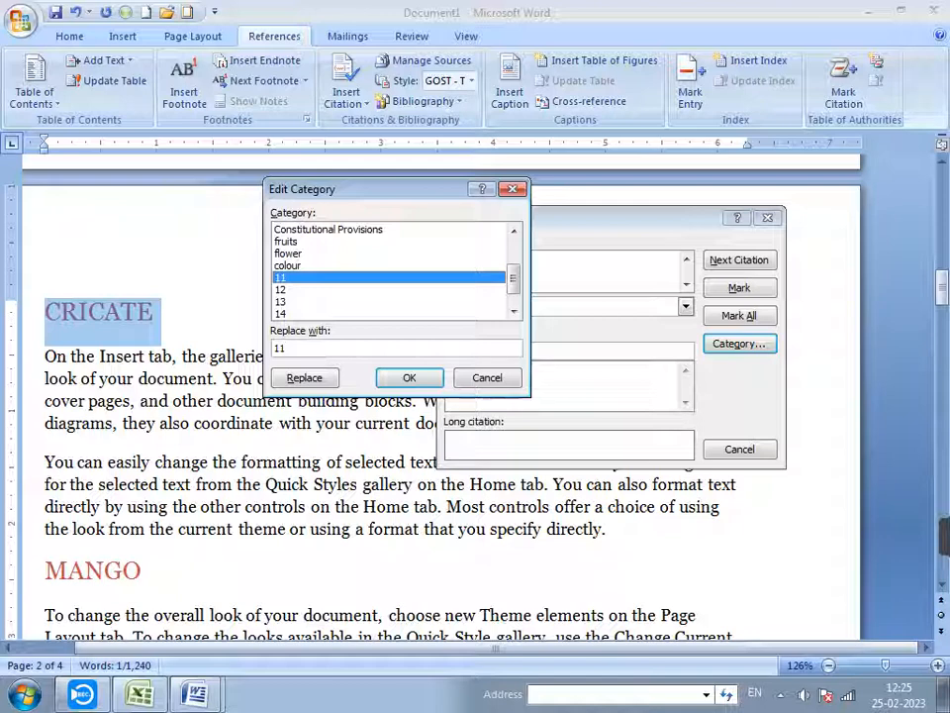
left_click_drag(337, 189, 431, 255)
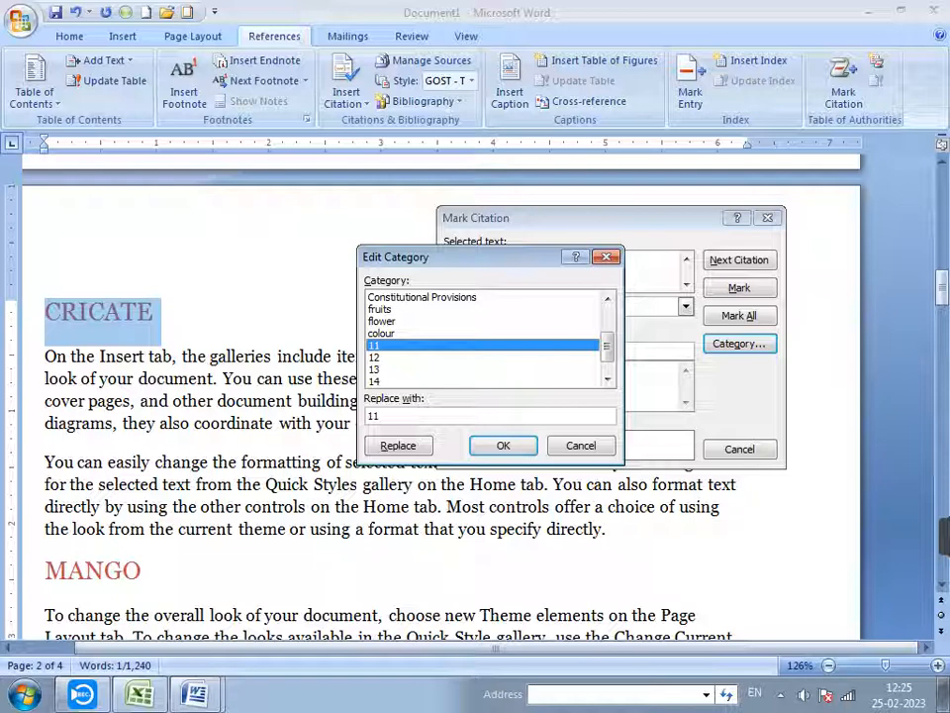
left_click_drag(381, 416, 367, 415)
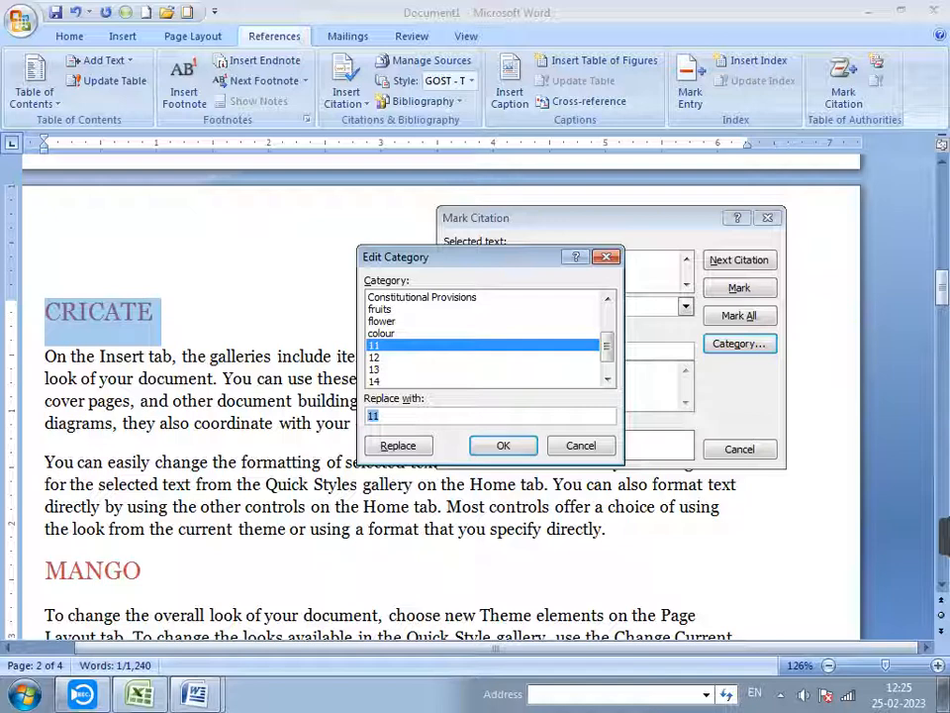
type("GAME")
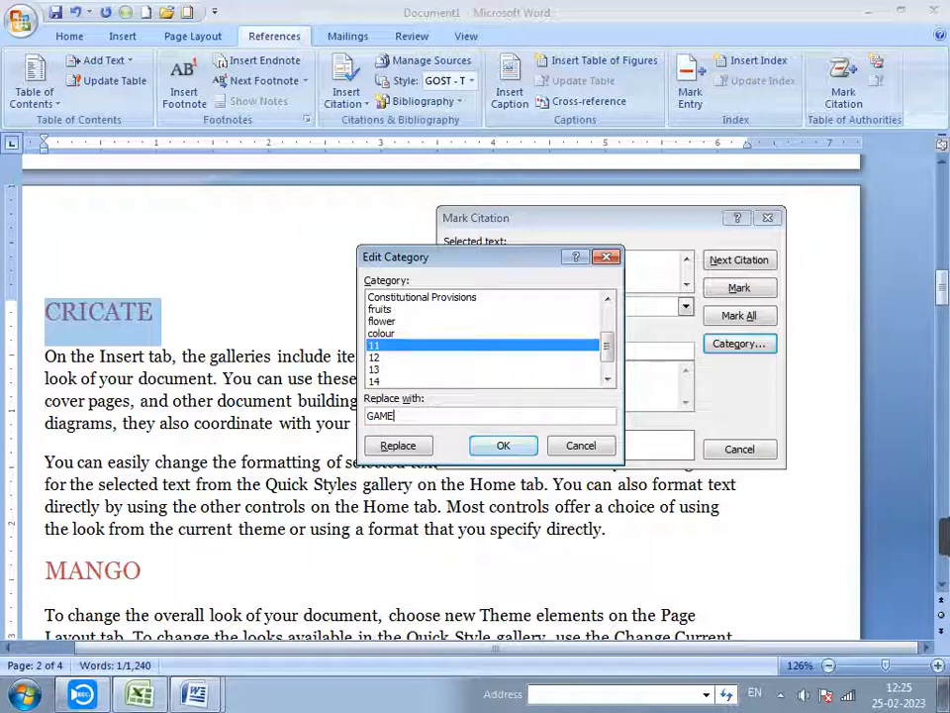
key("alt+r")
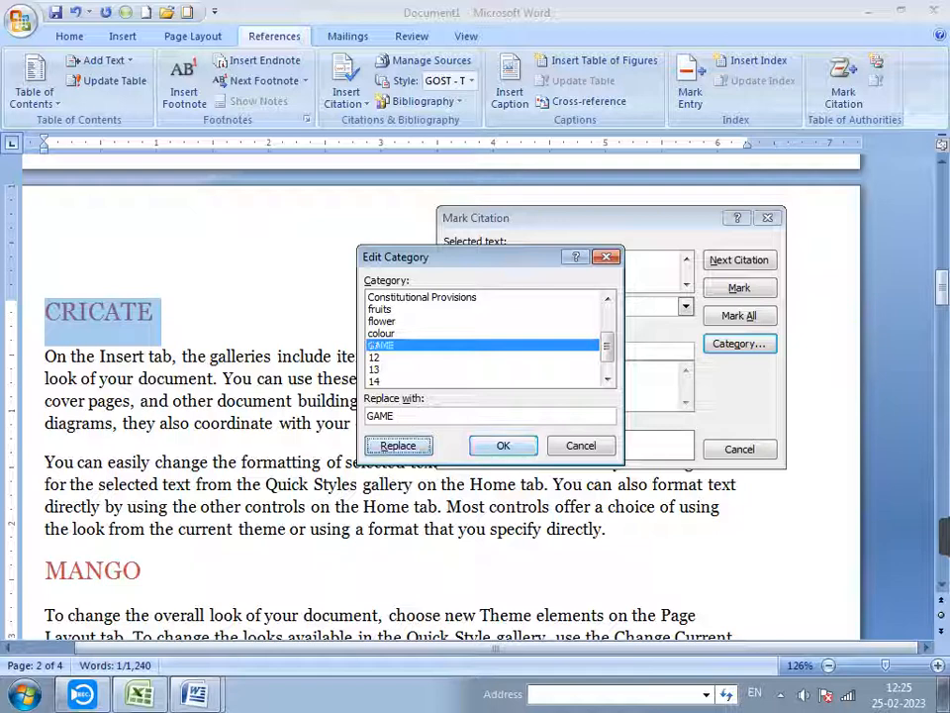
key("Return")
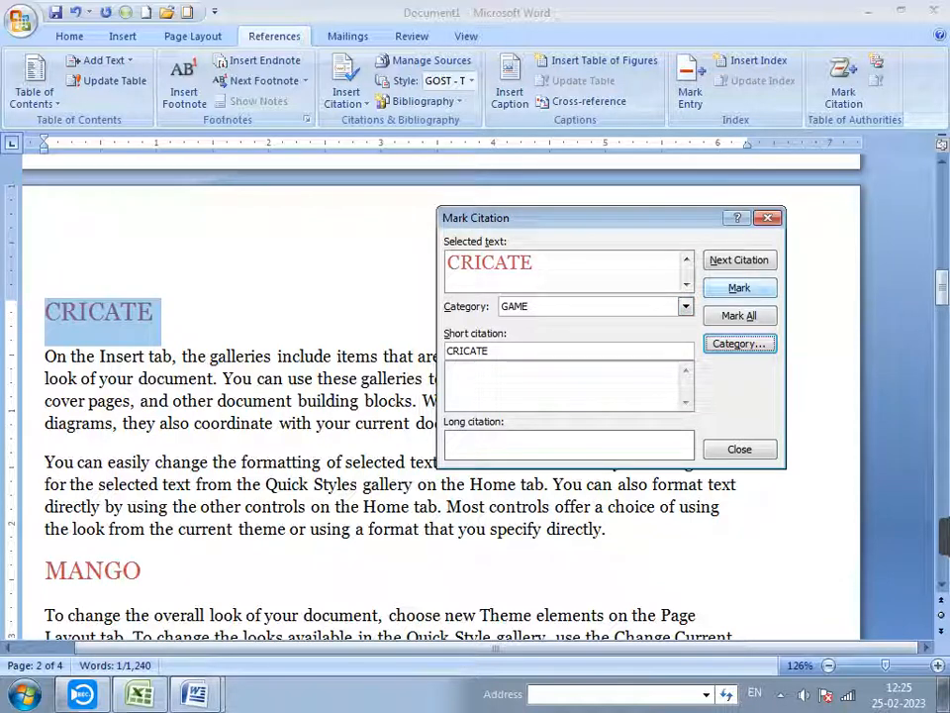
- Mark the CRICATE heading as a citation and hide the formatting marks in the document
left_click(740, 287)
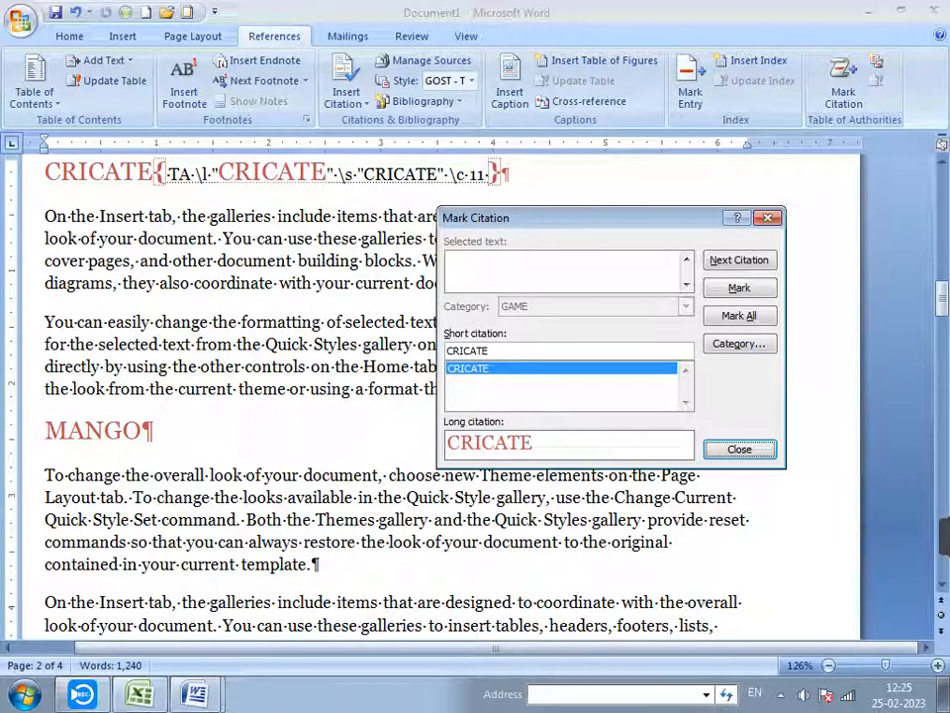
left_click_drag(515, 217, 714, 185)
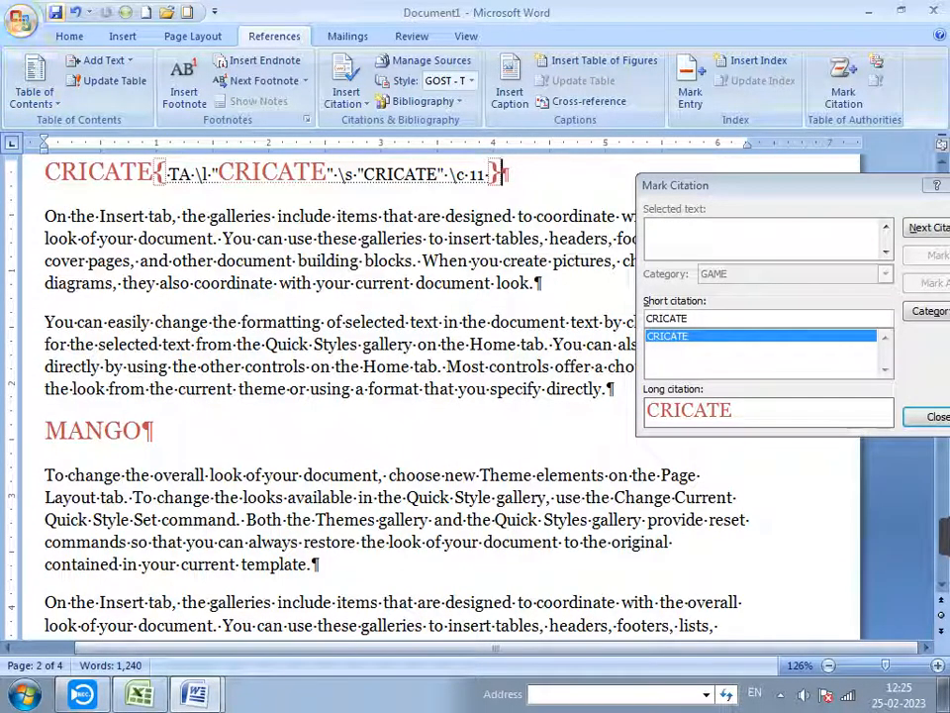
left_click(69, 36)
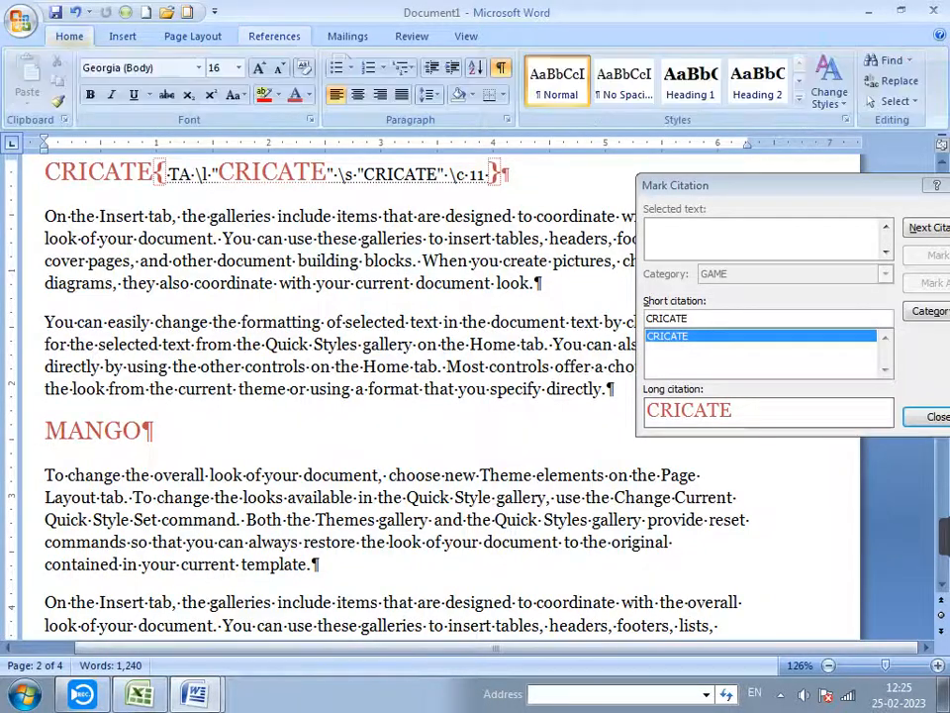
key("ctrl+shift+8")
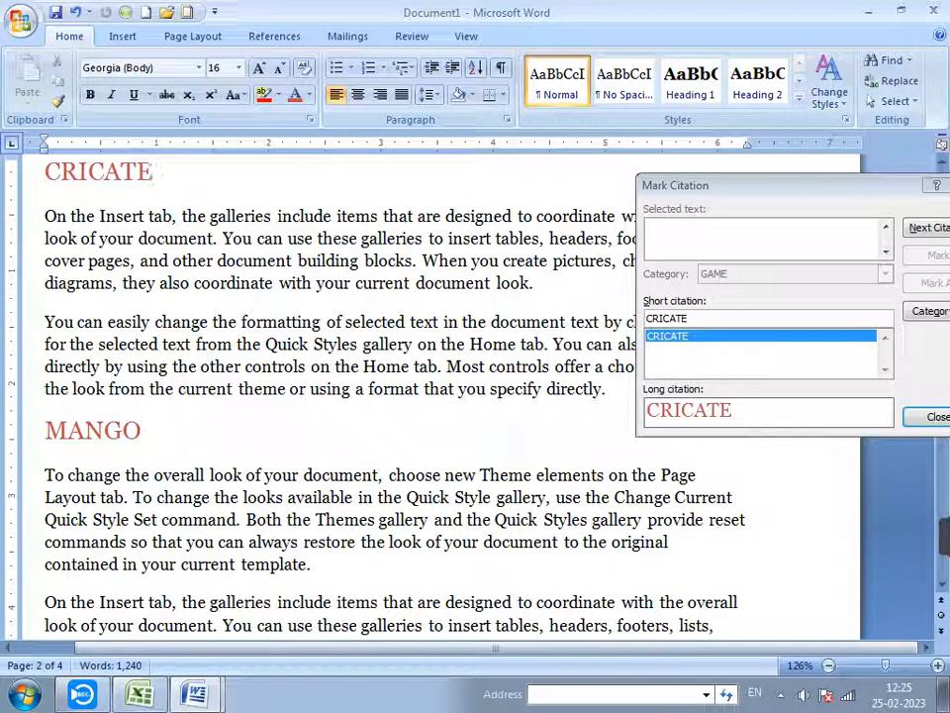
left_click_drag(772, 185, 653, 190)
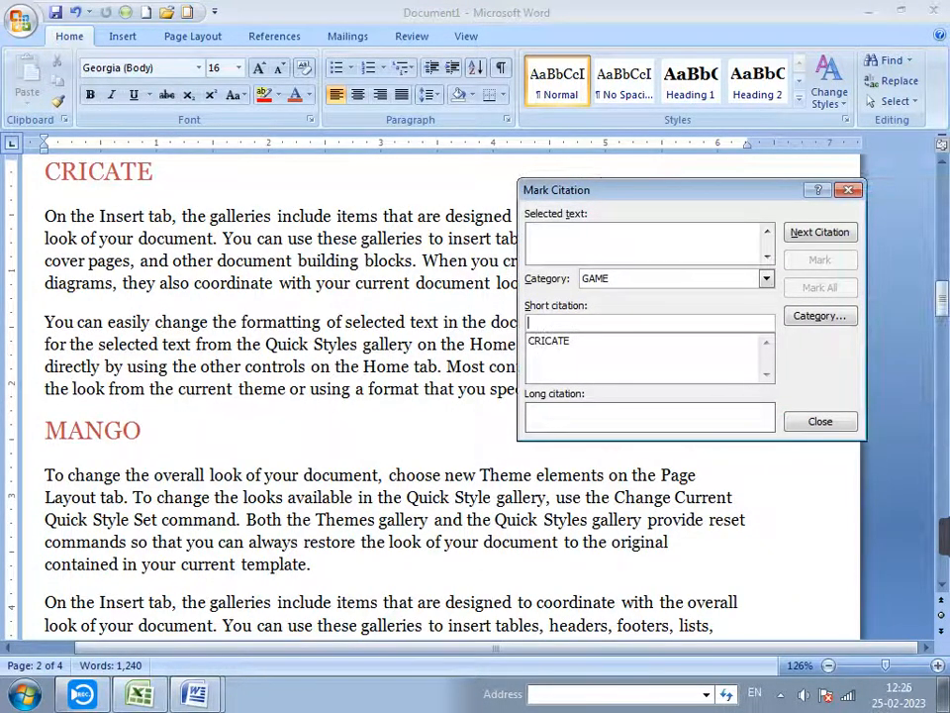
left_click(155, 171)
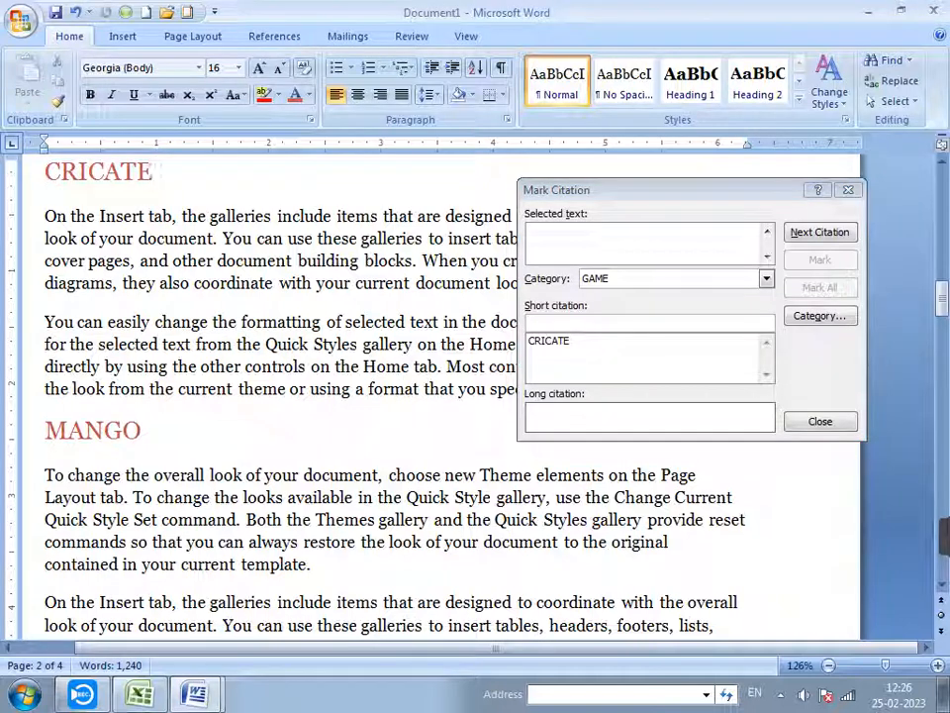
- Mark the MANGO heading as a citation in the fruits category and hide the formatting marks again
left_click_drag(152, 431, 44, 430)
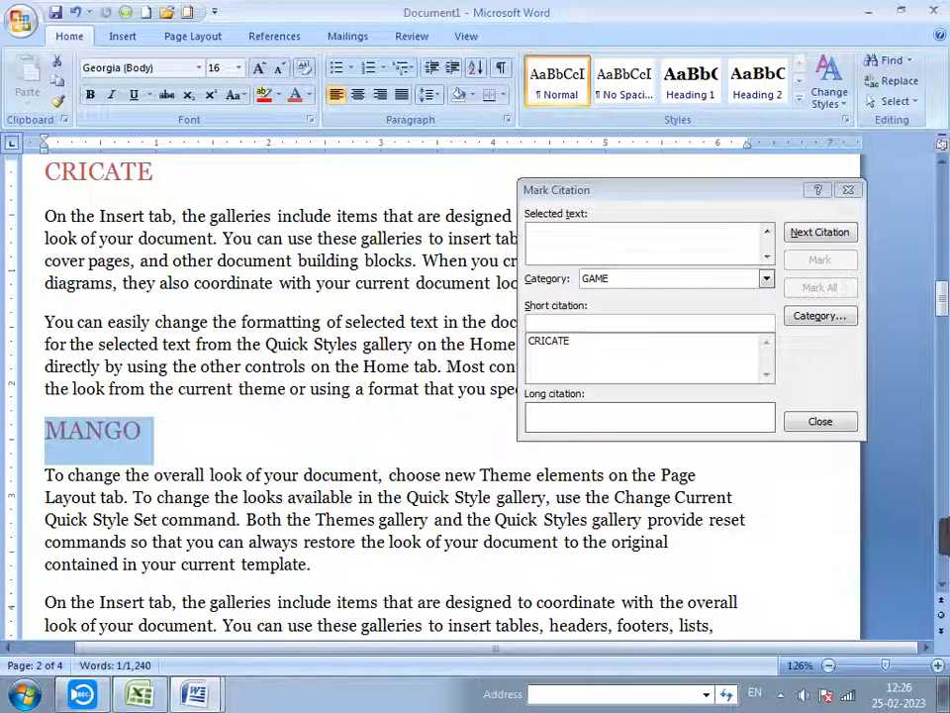
left_click(634, 323)
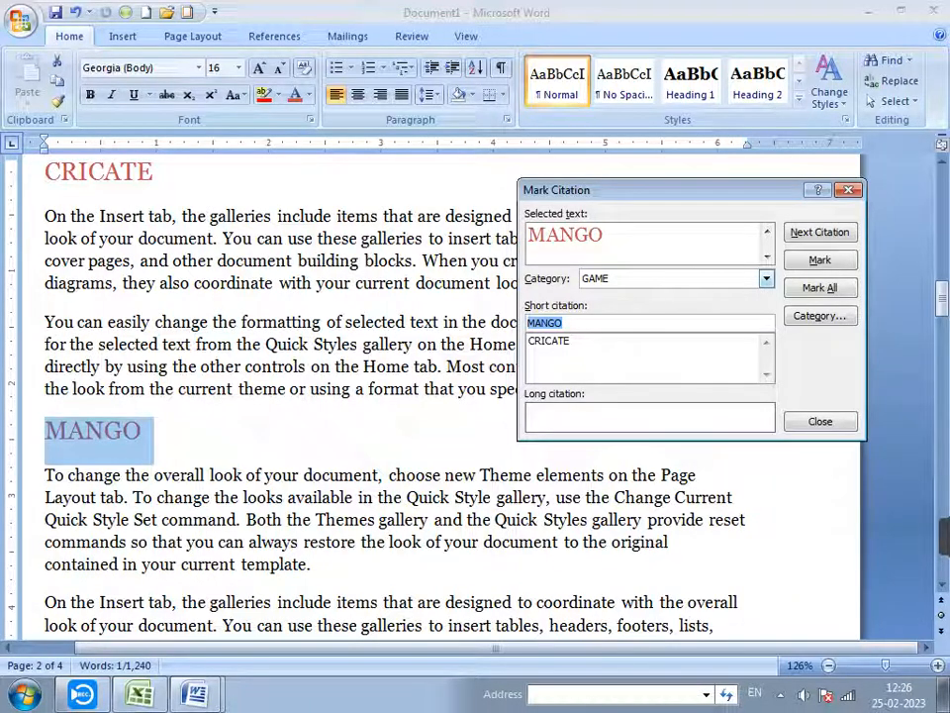
left_click(766, 278)
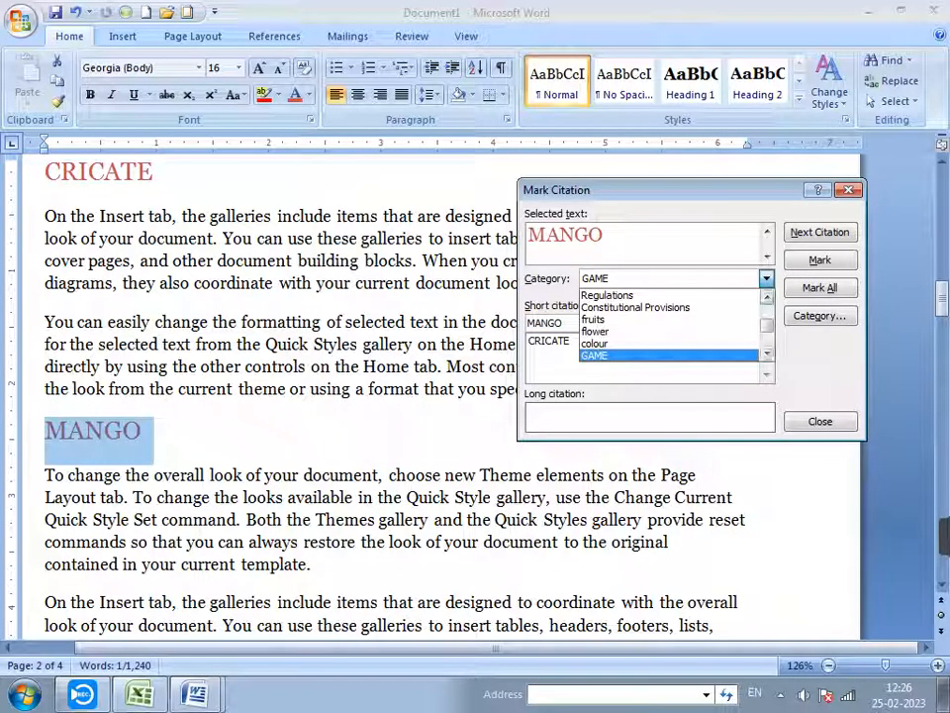
left_click_drag(768, 324, 768, 319)
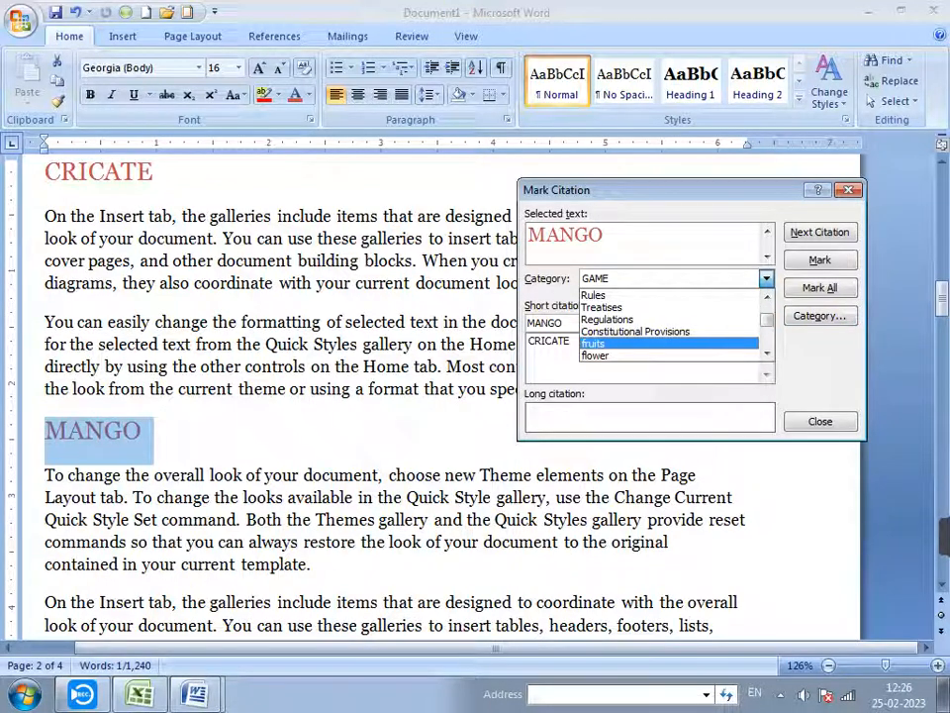
left_click(594, 344)
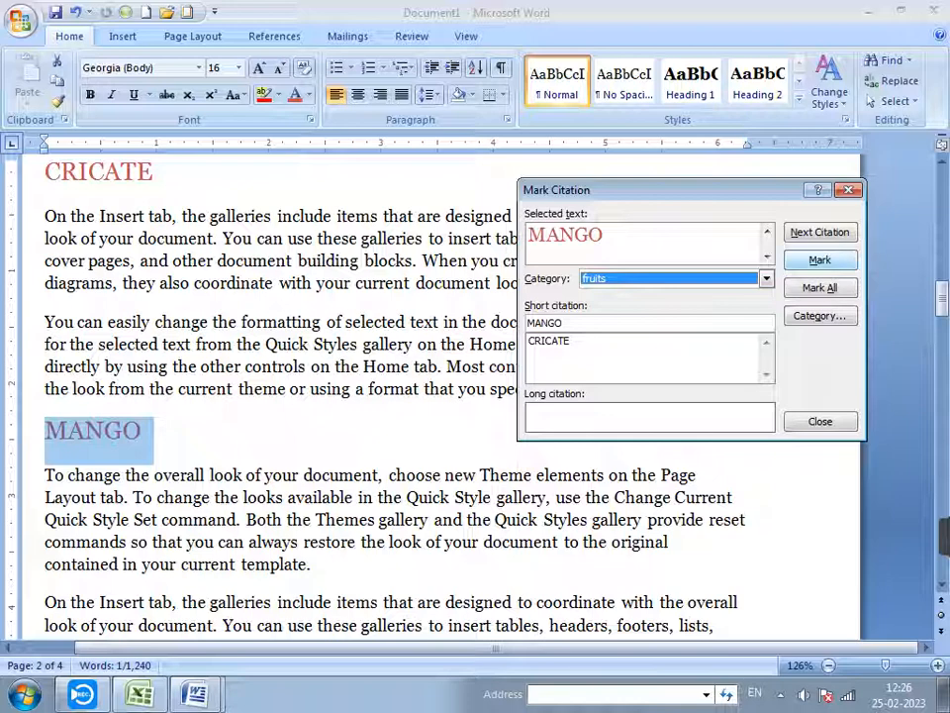
left_click(819, 260)
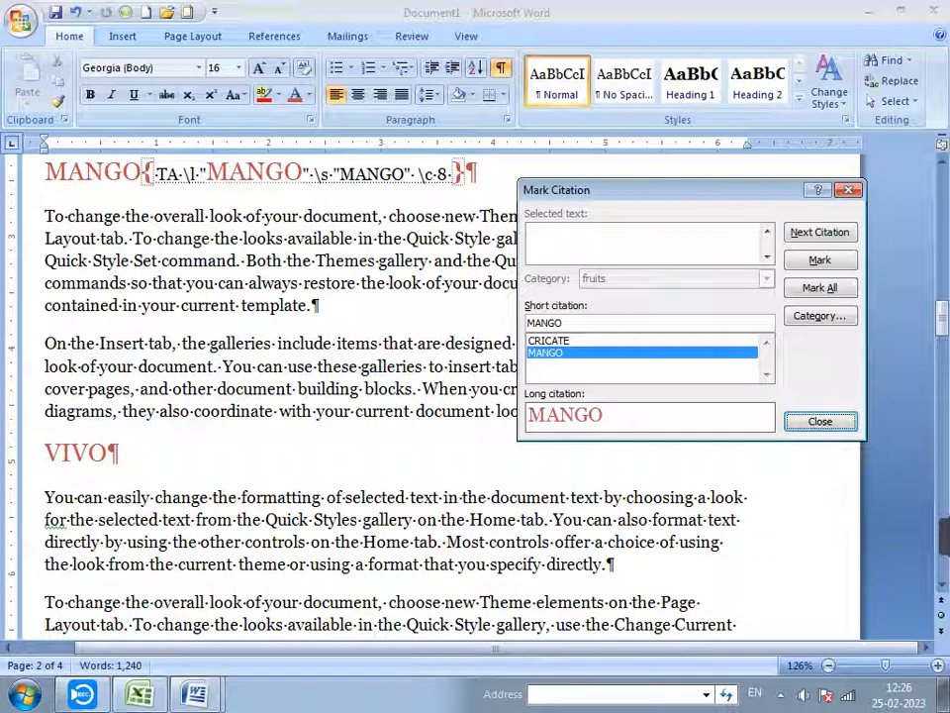
left_click_drag(634, 190, 662, 172)
left_click(467, 172)
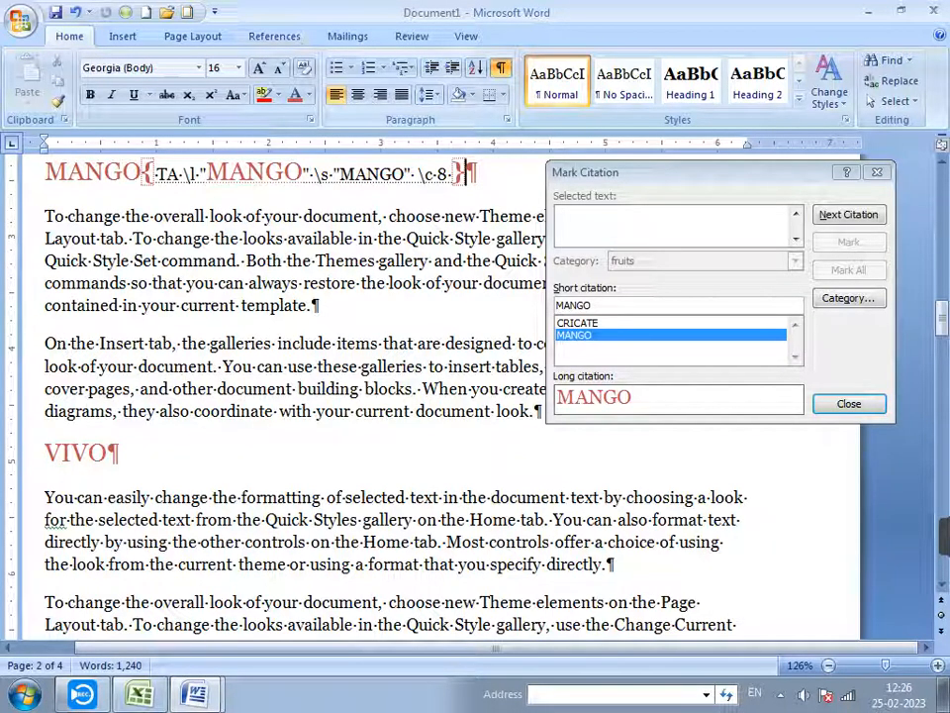
key("ctrl+shift+8")
- Load the VIVO heading as the citation text and assign it the unnamed category 12
scroll(396, 396, "down", 1)
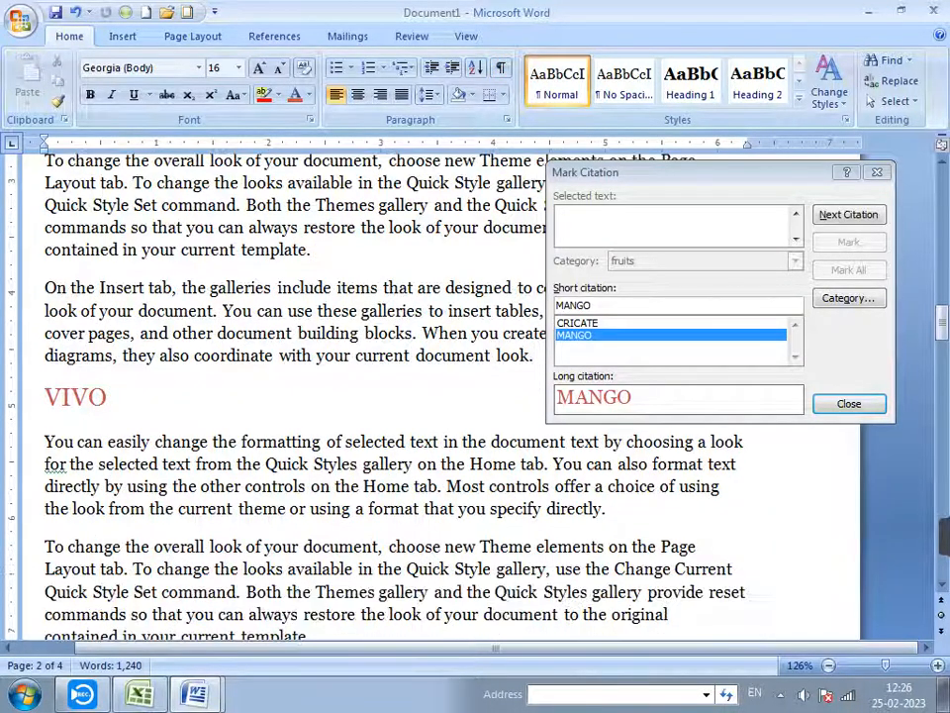
left_click_drag(111, 398, 46, 398)
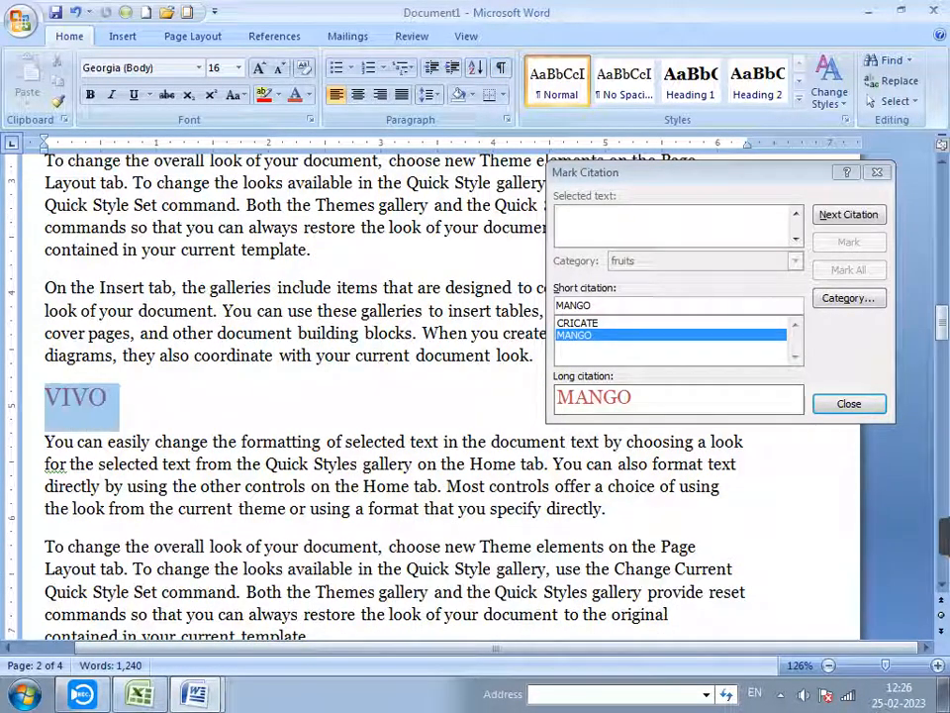
left_click(673, 226)
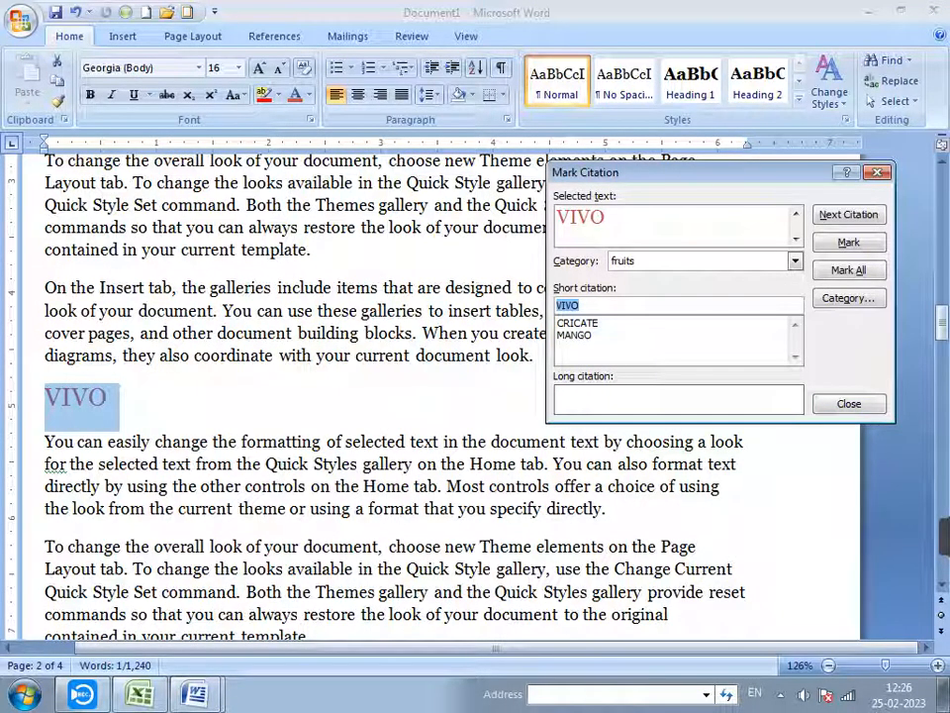
left_click(795, 260)
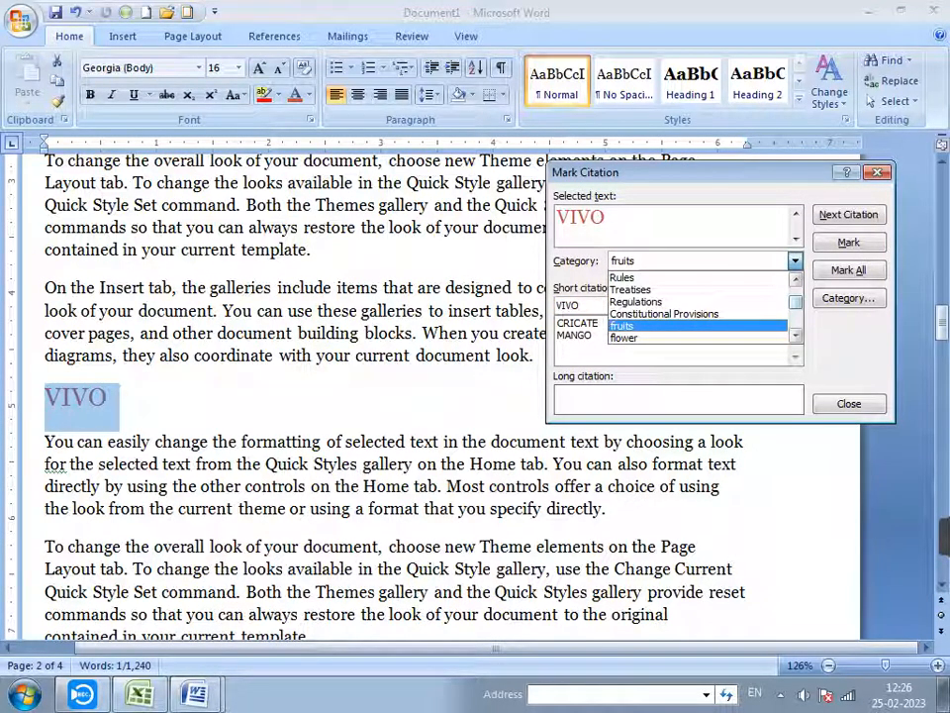
scroll(698, 307, "down", 4)
scroll(698, 301, "down", 2)
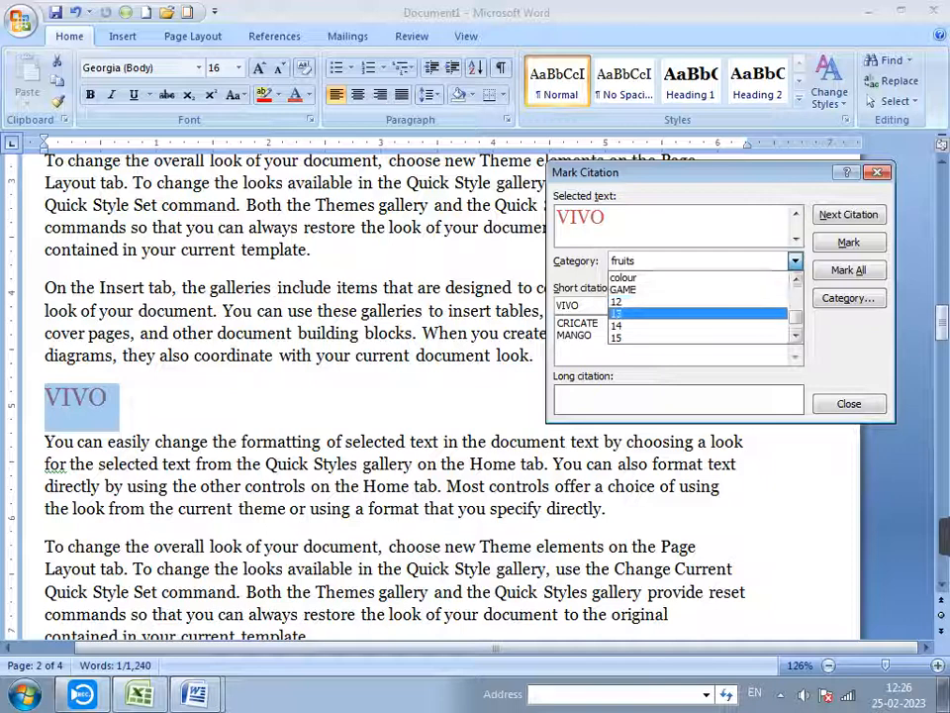
scroll(698, 307, "up", 3)
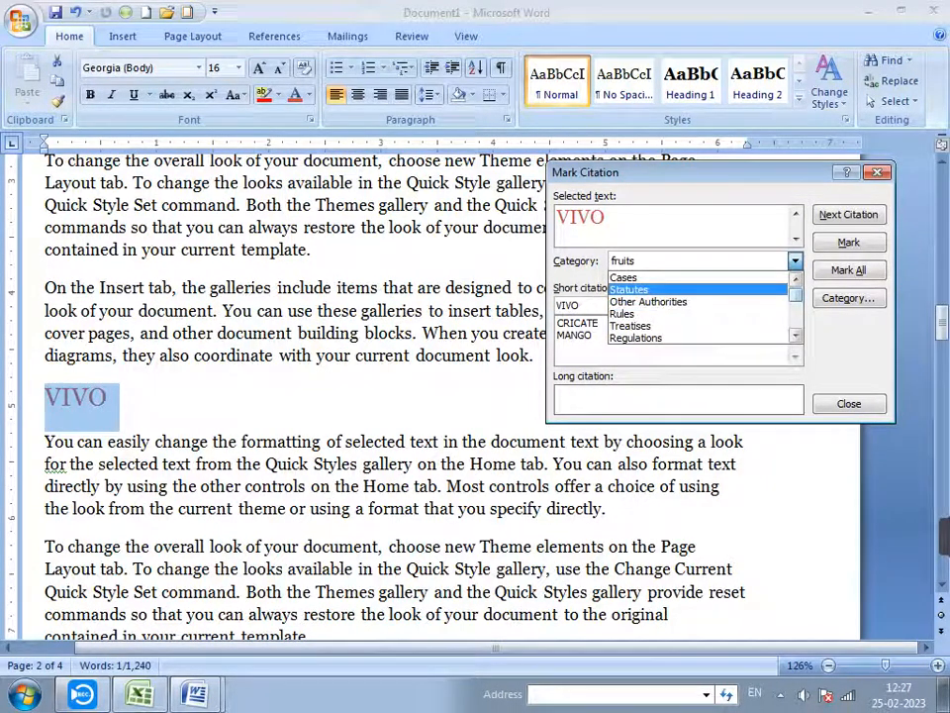
scroll(698, 307, "down", 3)
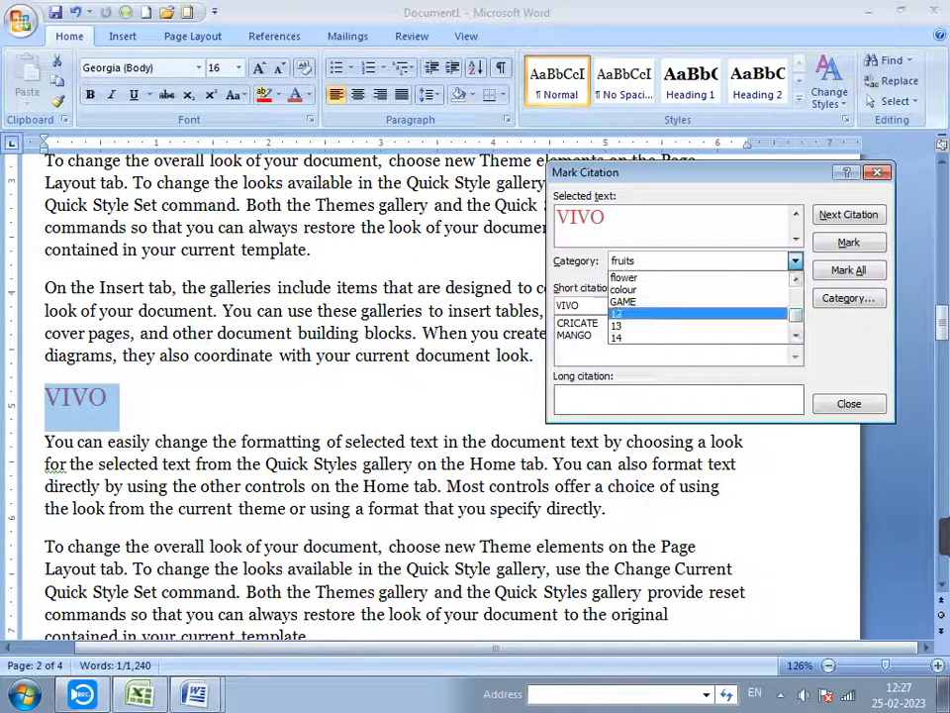
left_click(622, 314)
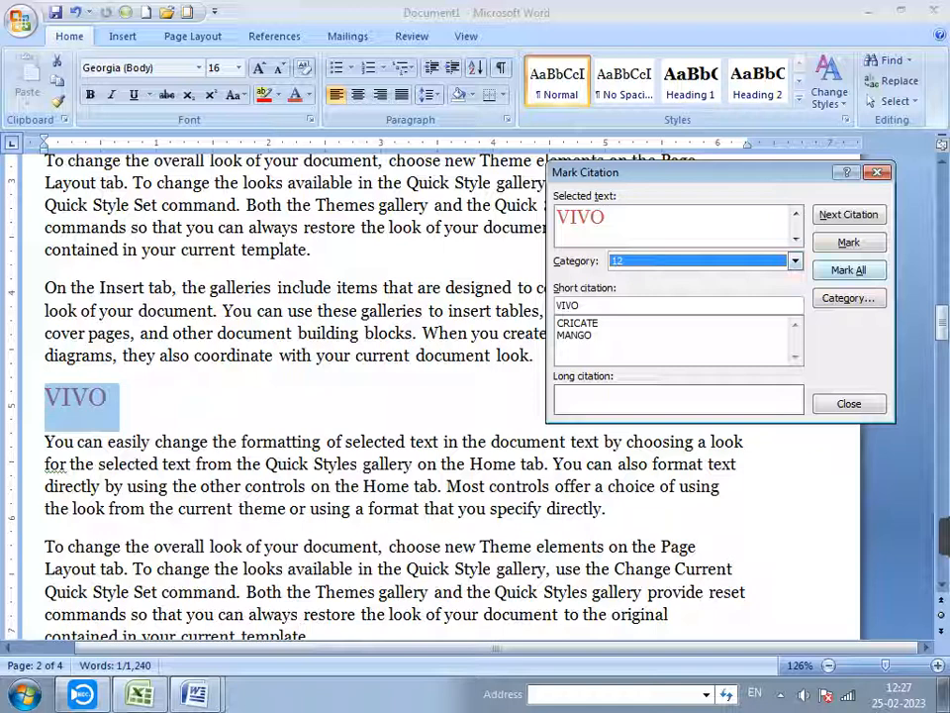
- Rename citation category 12 as COMPANY for the VIVO citation
left_click(848, 298)
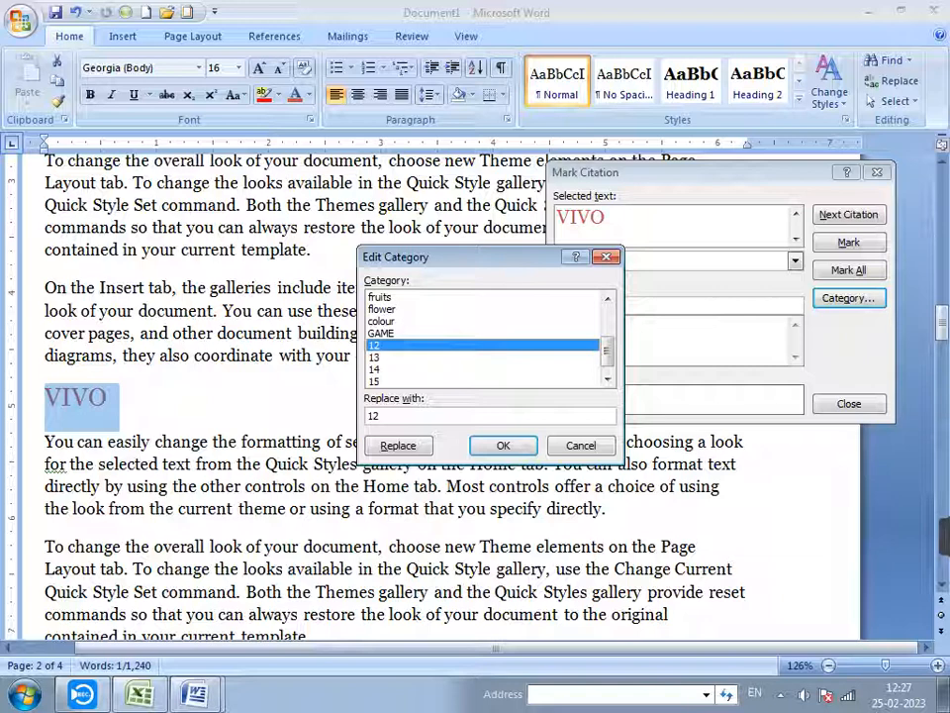
left_click_drag(381, 416, 366, 416)
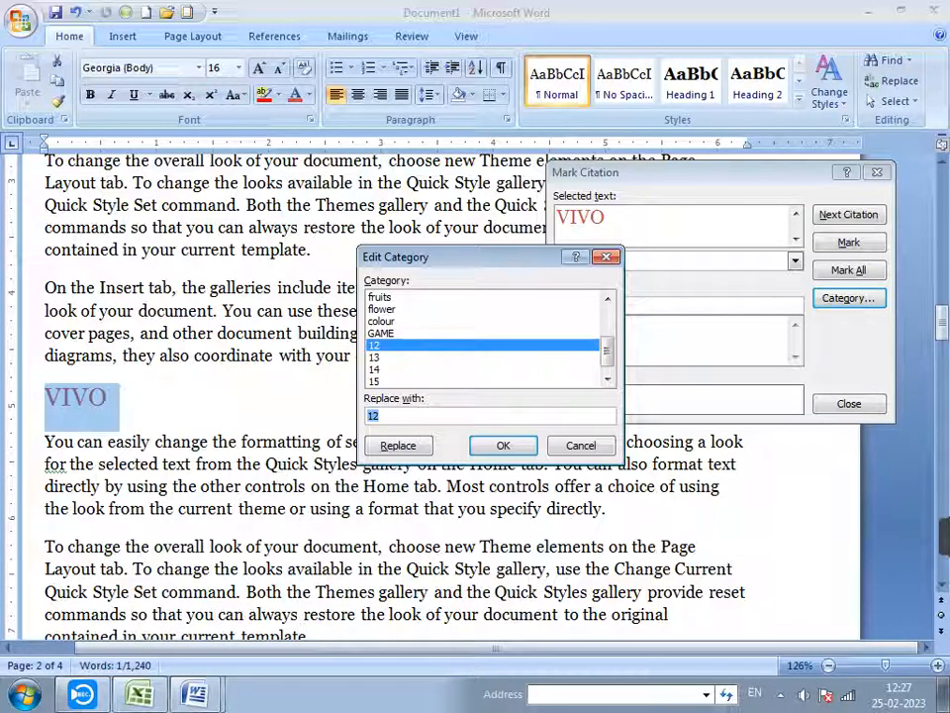
type("COMPANY")
key("alt+r")
key("Tab")
key("Return")
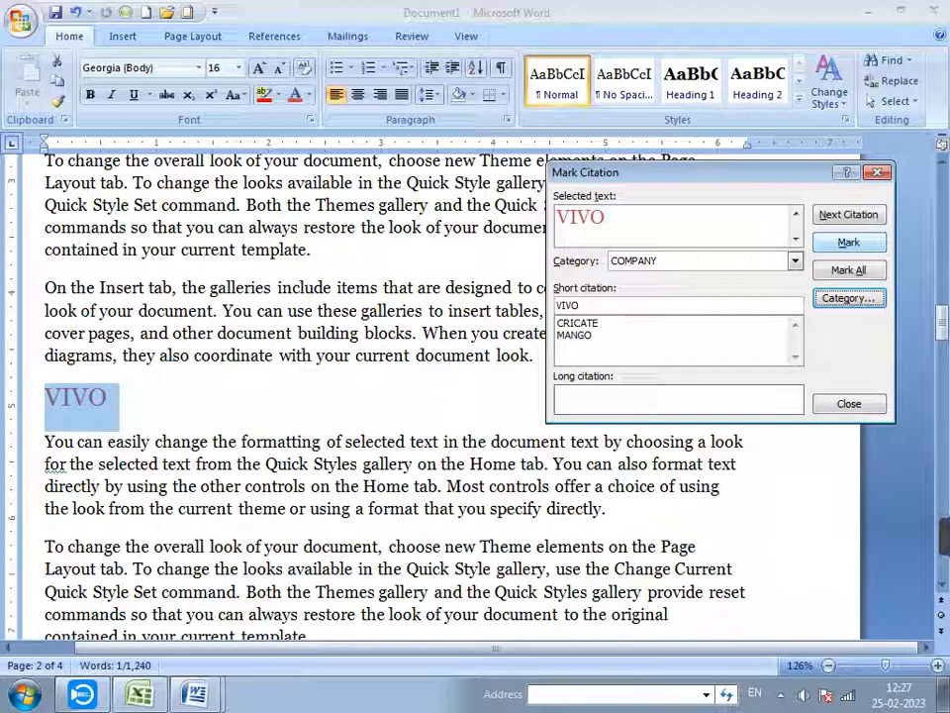
- Mark the VIVO heading as a citation and turn off the display of formatting marks
left_click(849, 242)
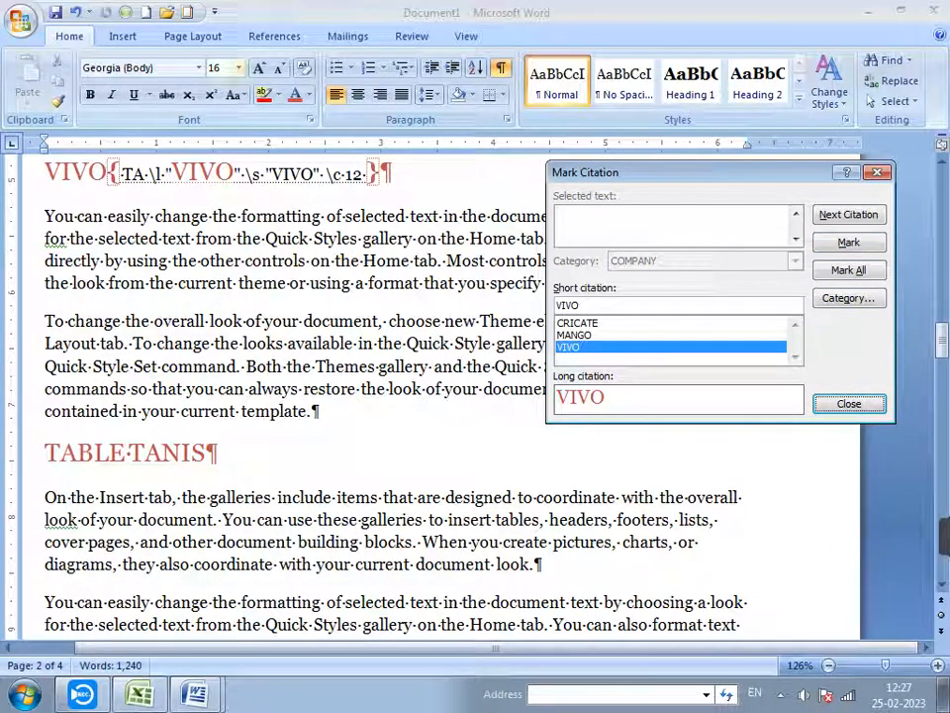
left_click(501, 67)
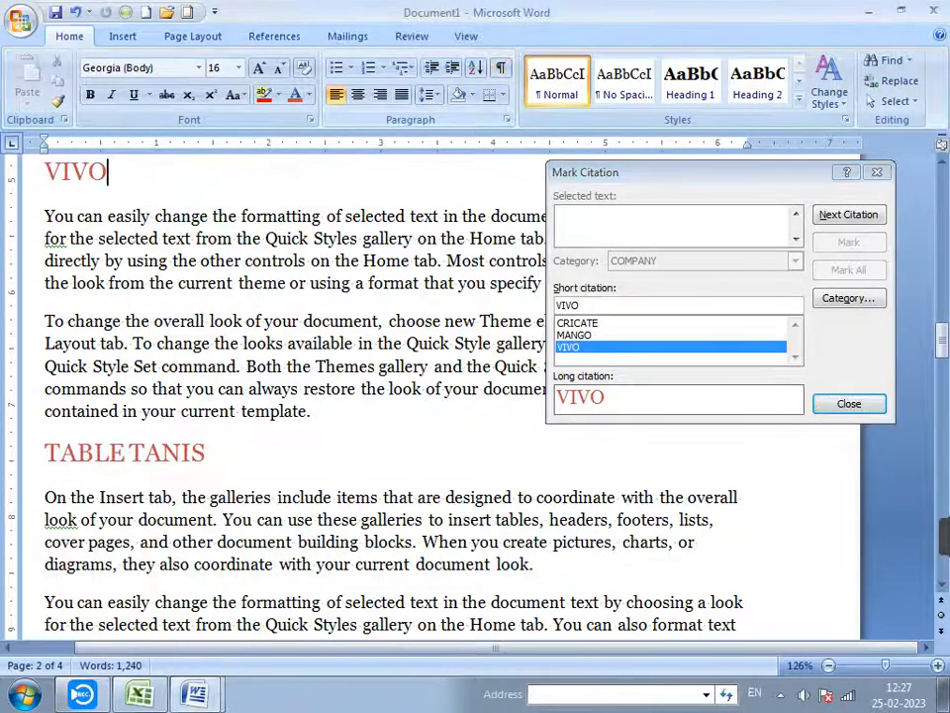
scroll(396, 396, "down", 4)
scroll(436, 396, "down", 2)
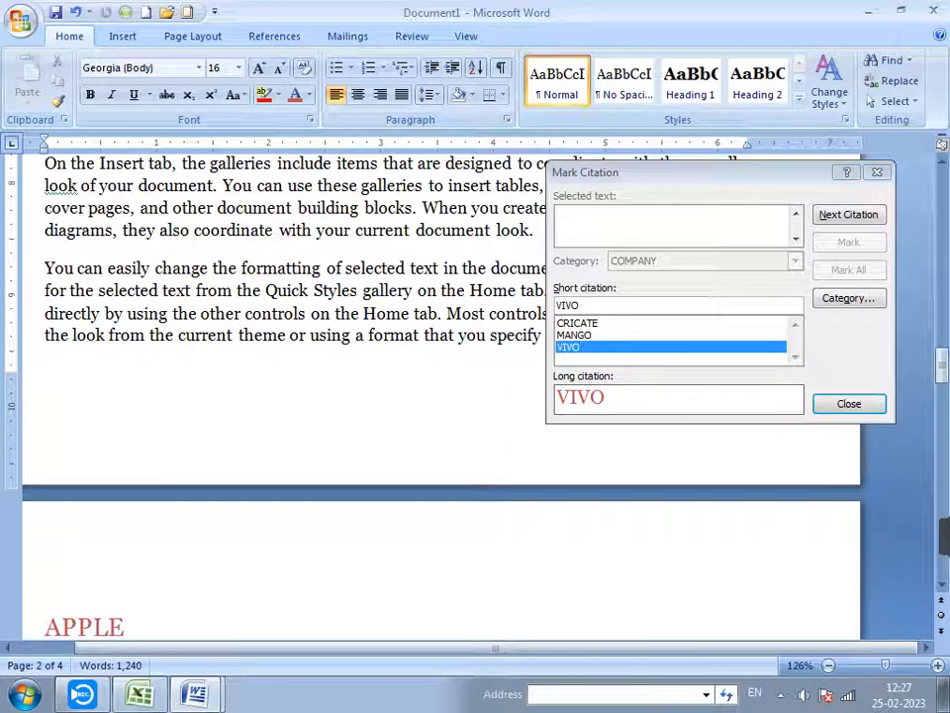
scroll(436, 396, "down", 5)
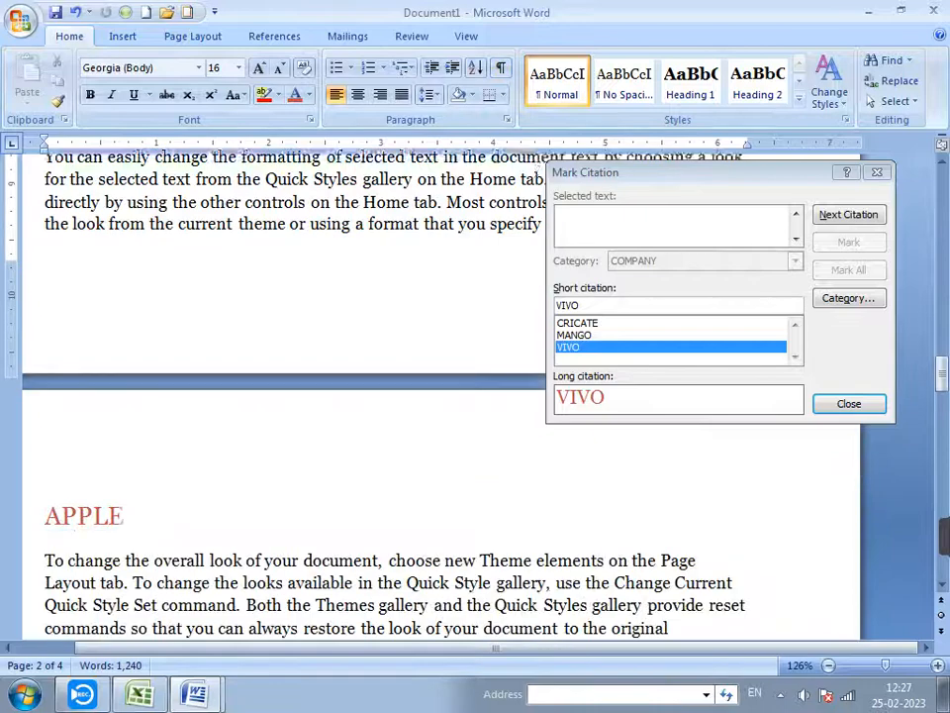
scroll(436, 396, "up", 1)
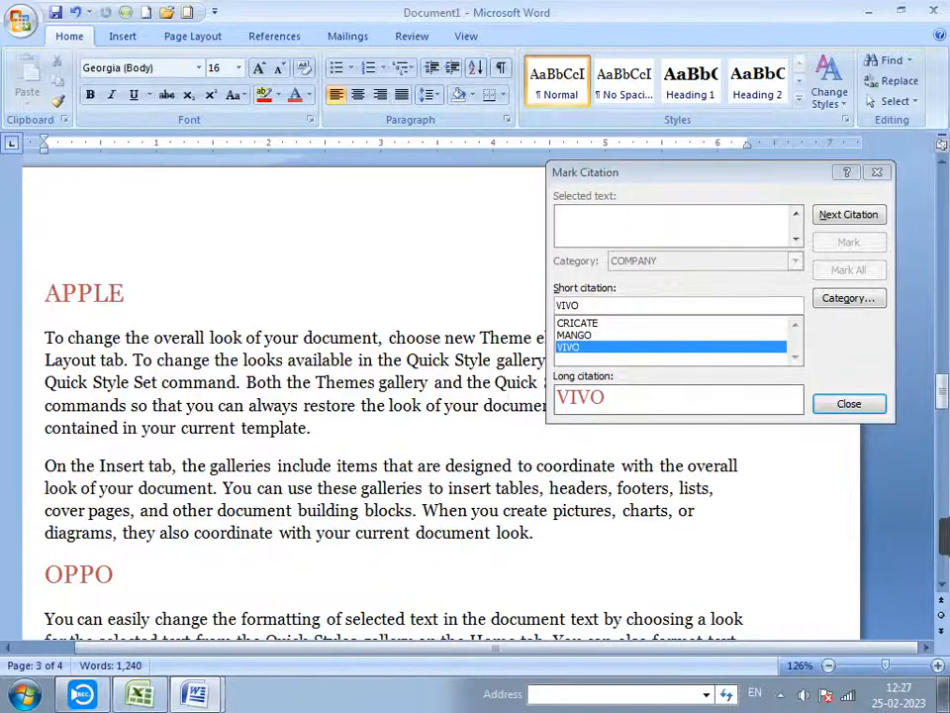
left_click_drag(127, 293, 44, 295)
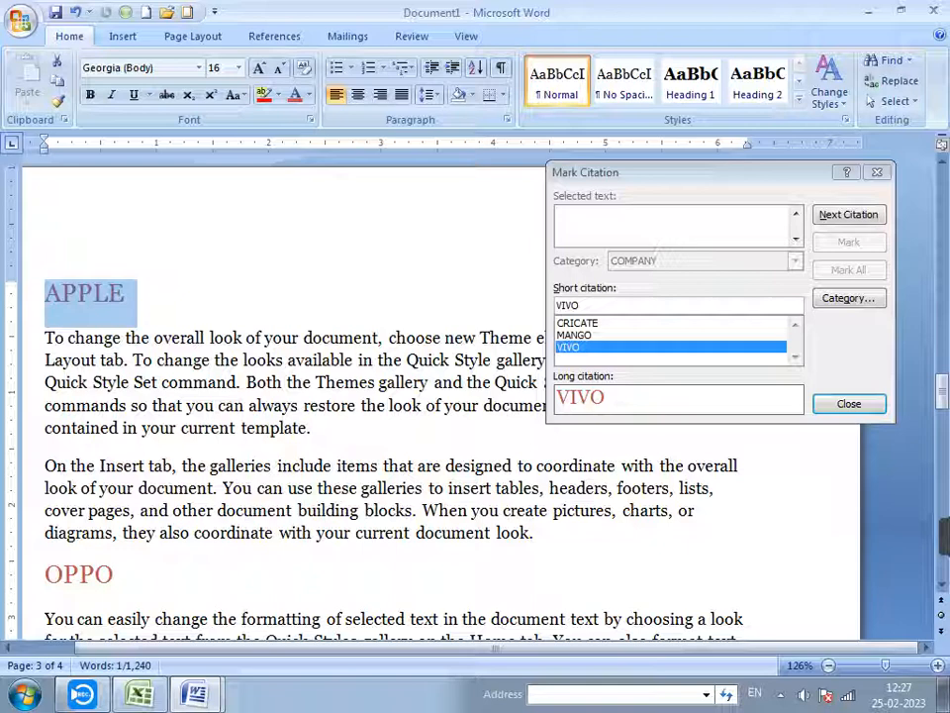
left_click(597, 176)
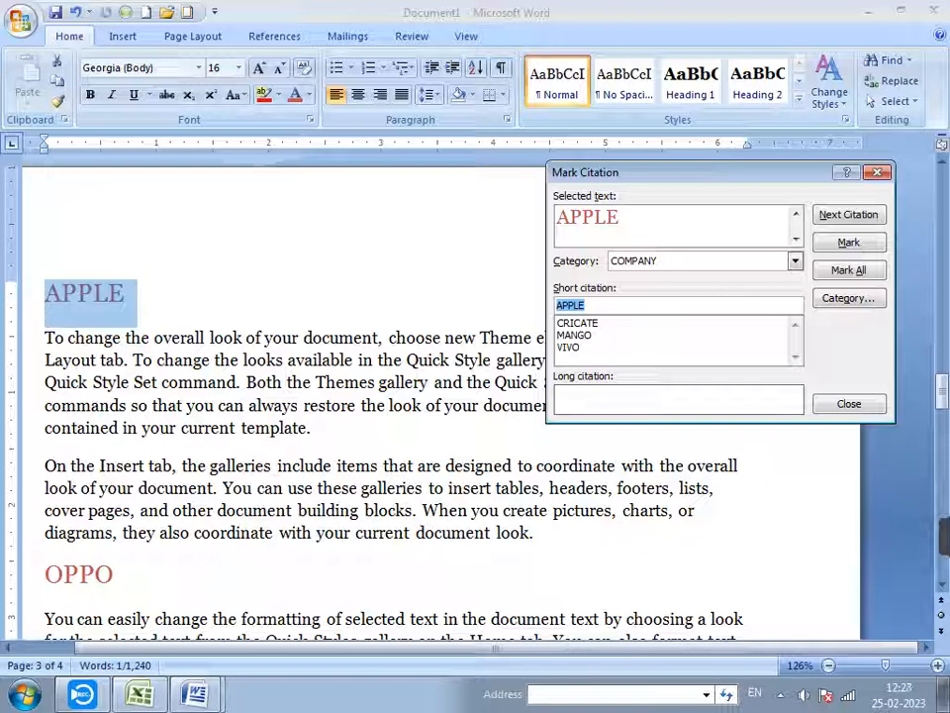
left_click(795, 261)
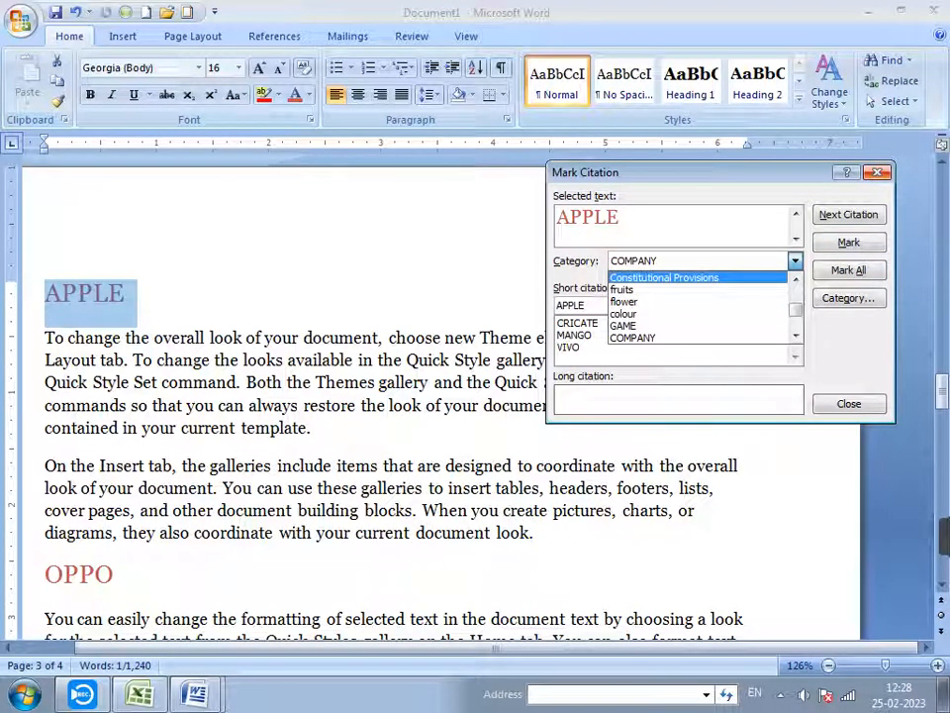
left_click(633, 500)
- Look through the document from the first to the last page to review the headings that can be marked as citations
scroll(634, 500, "down", 6)
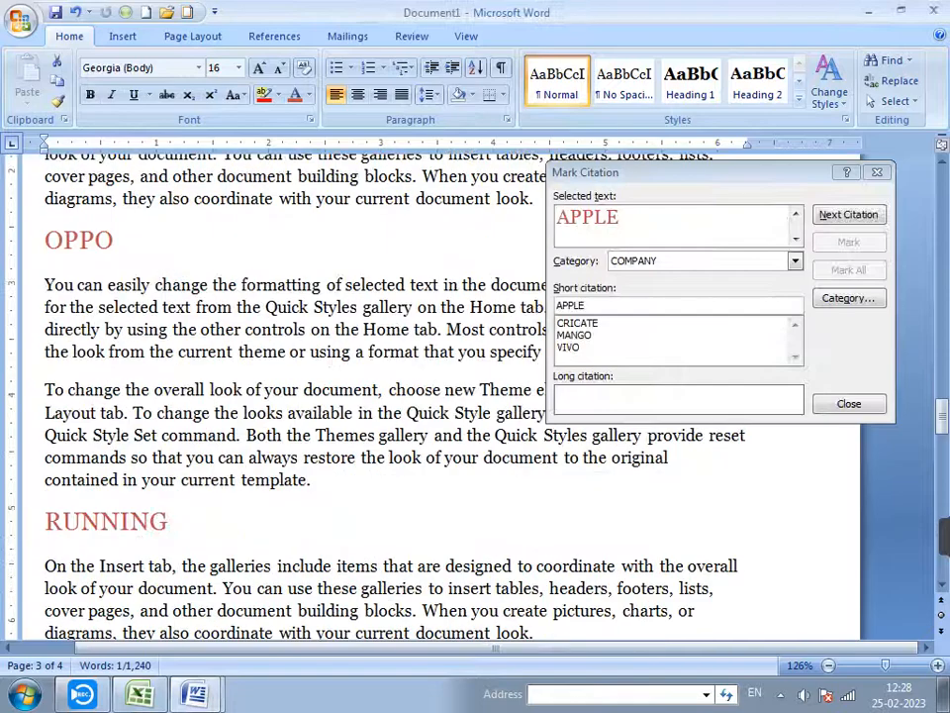
scroll(634, 500, "down", 10)
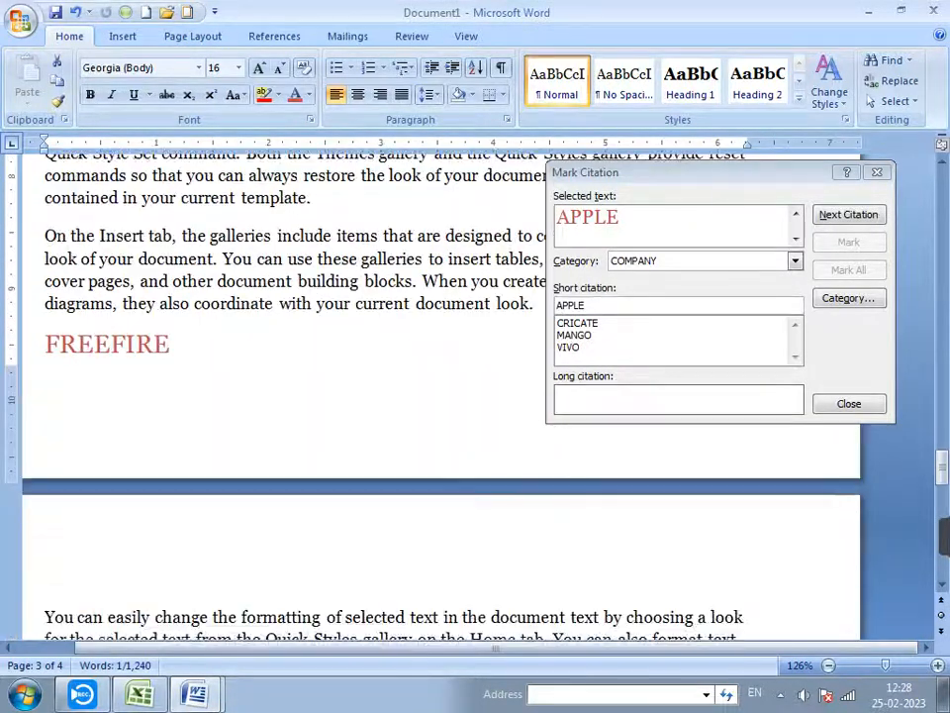
scroll(426, 396, "down", 7)
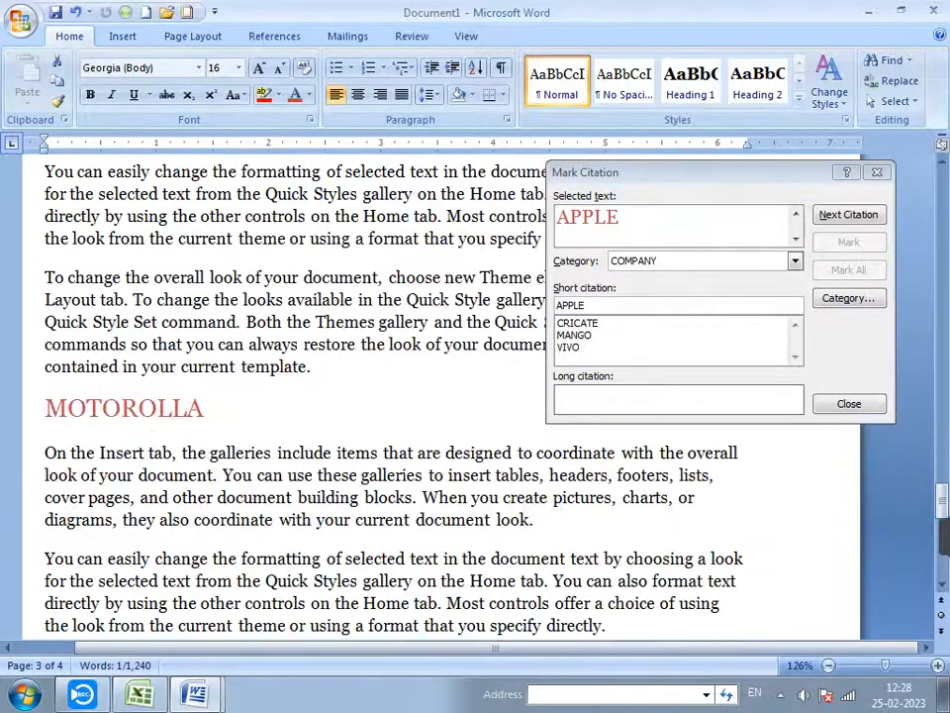
scroll(426, 396, "down", 5)
scroll(426, 396, "up", 14)
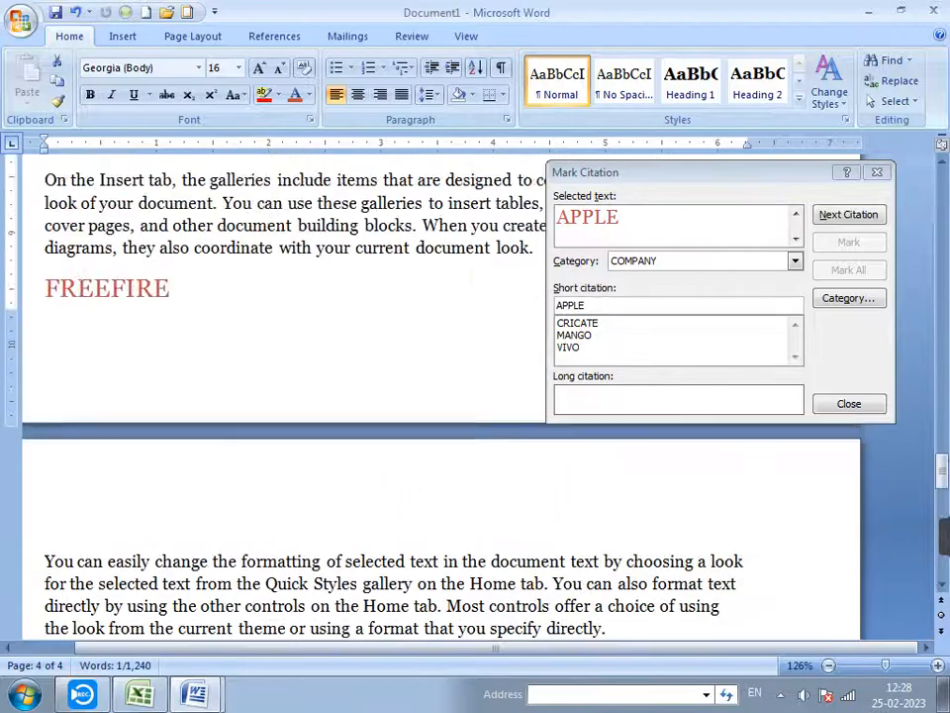
scroll(426, 396, "up", 20)
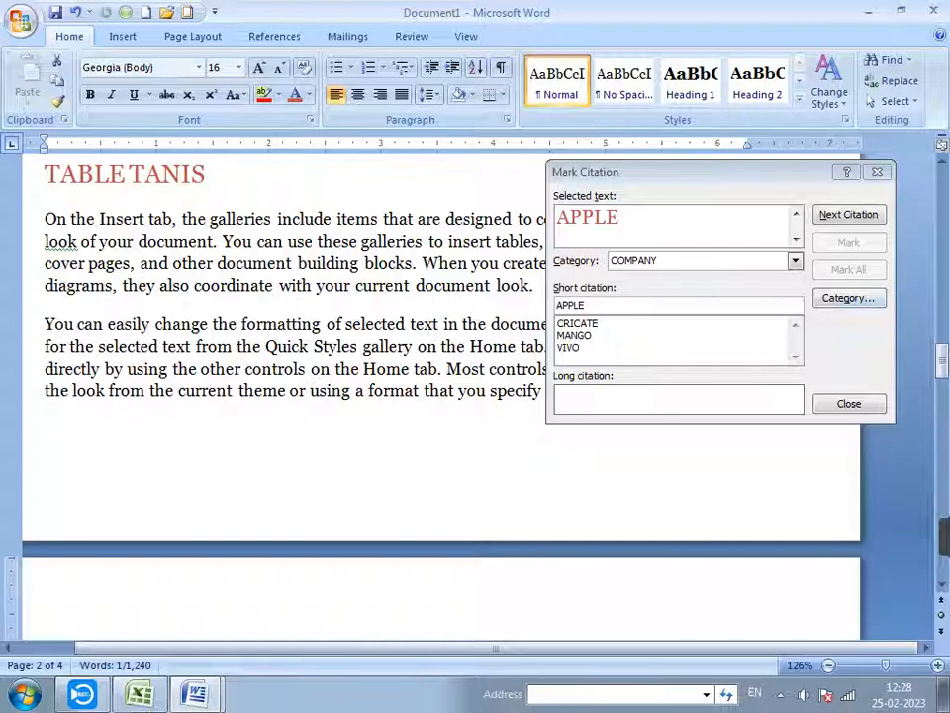
scroll(425, 396, "up", 15)
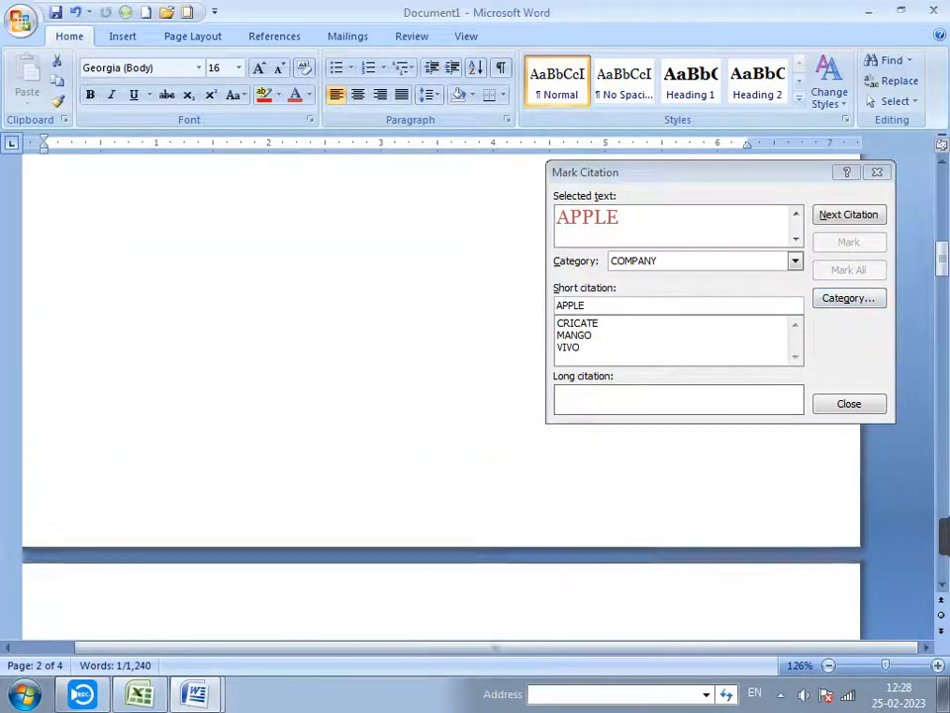
scroll(426, 396, "up", 5)
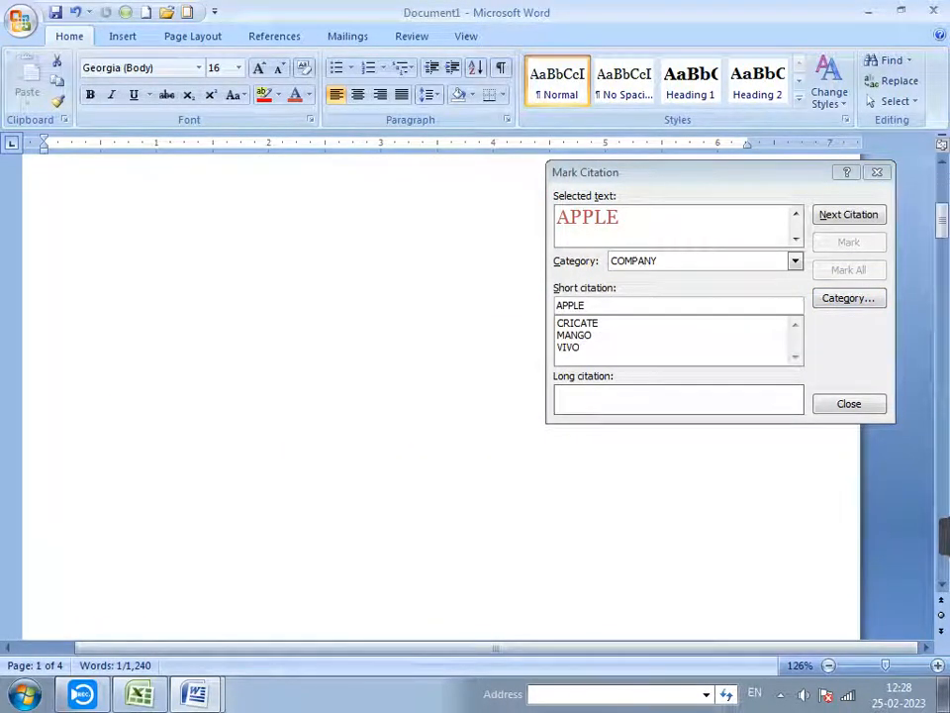
scroll(426, 396, "down", 15)
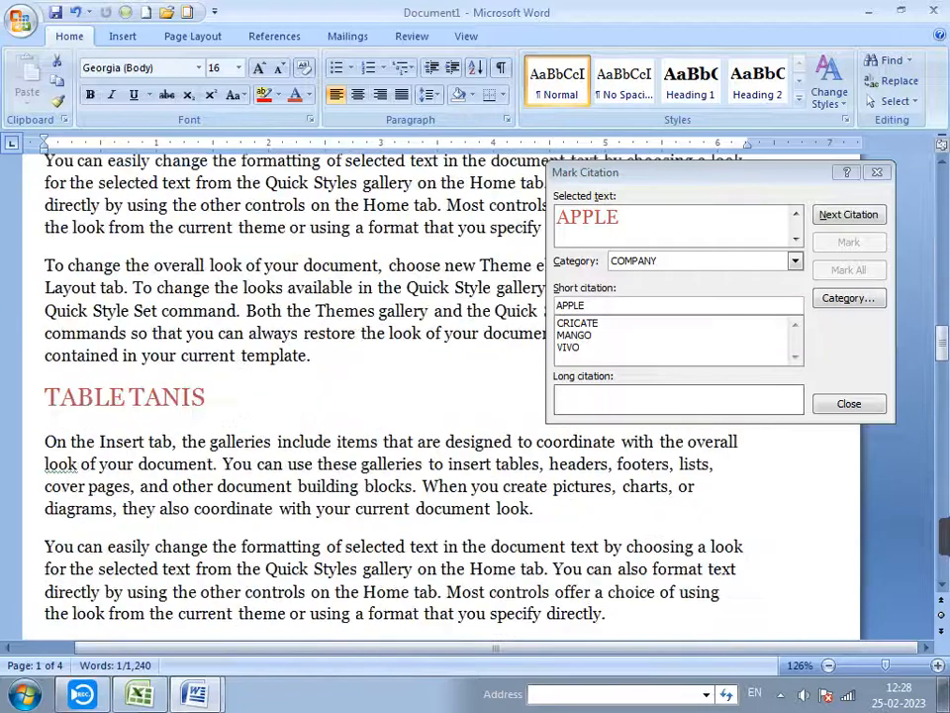
scroll(426, 396, "up", 12)
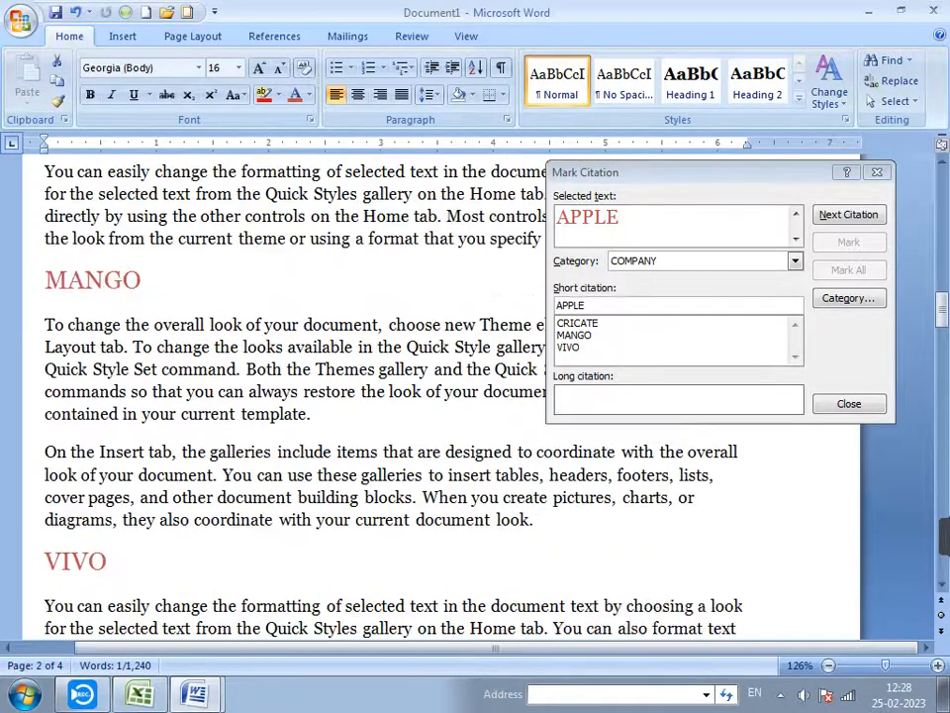
scroll(426, 396, "down", 12)
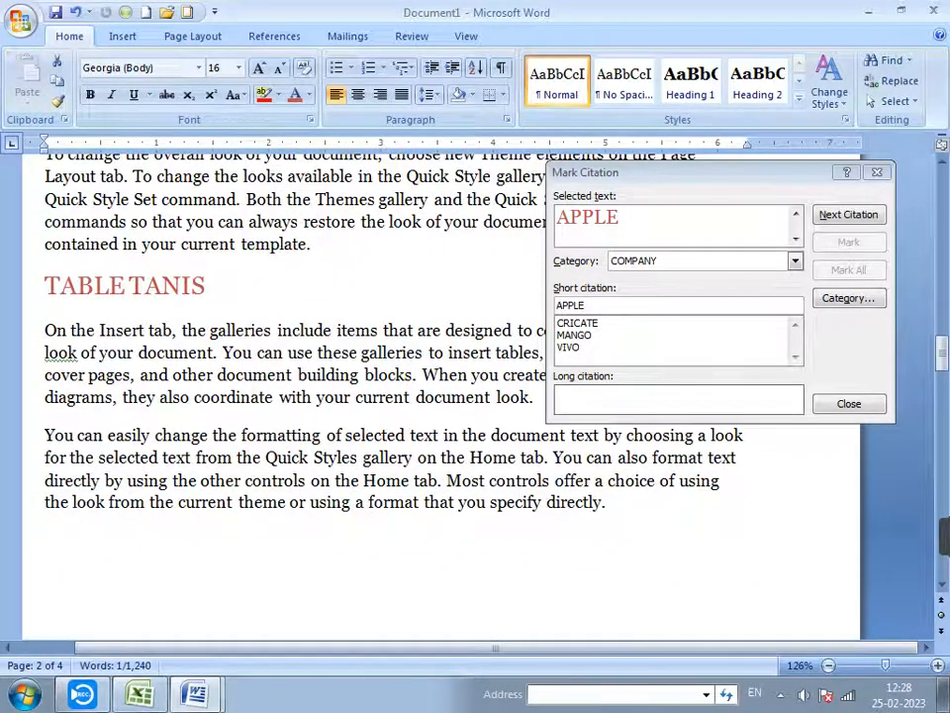
left_click(206, 286)
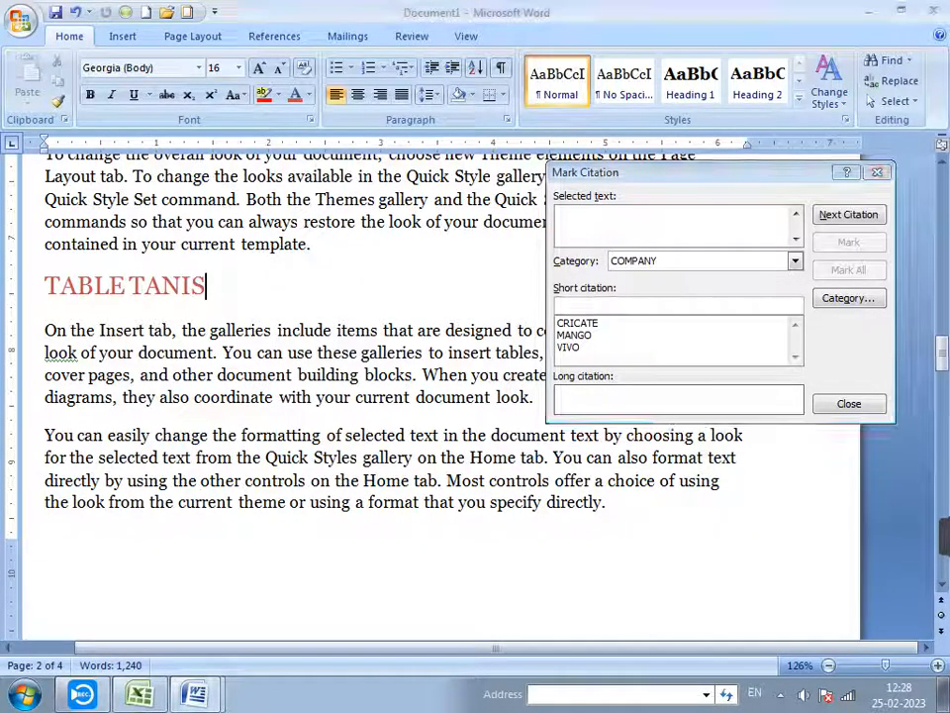
scroll(396, 396, "up", 14)
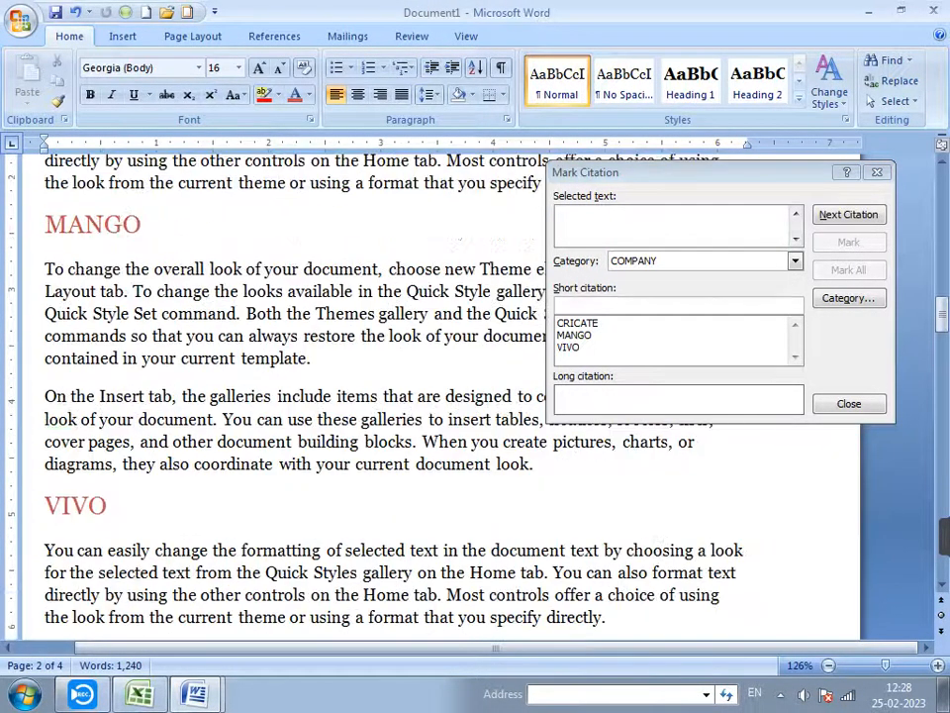
- Mark the APPLE heading as a citation in the fruits category and hide the formatting marks
scroll(396, 396, "down", 10)
scroll(396, 396, "down", 6)
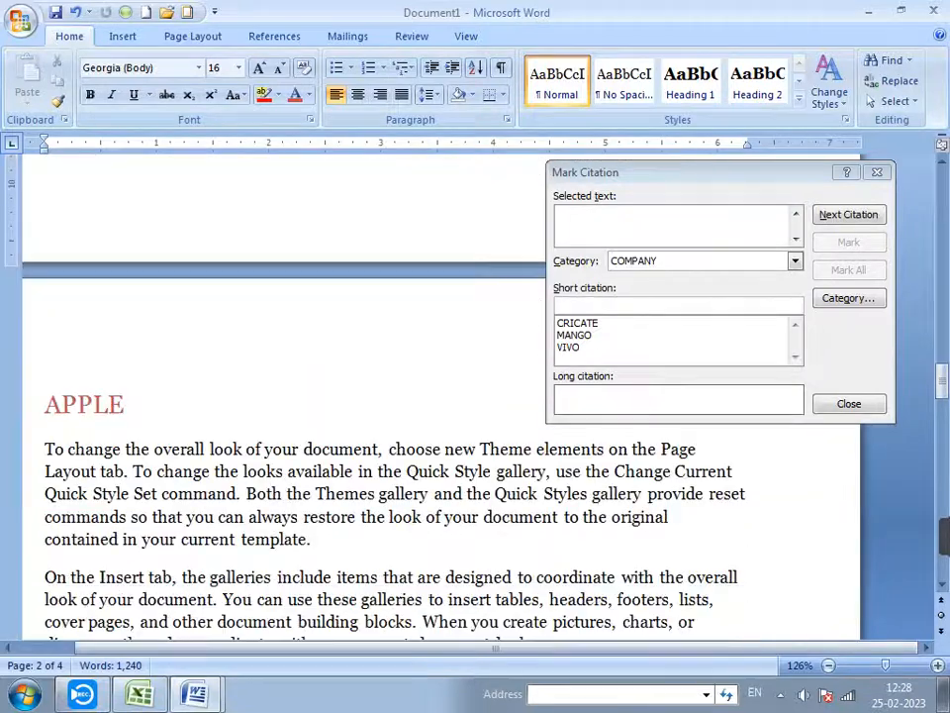
left_click_drag(127, 405, 43, 401)
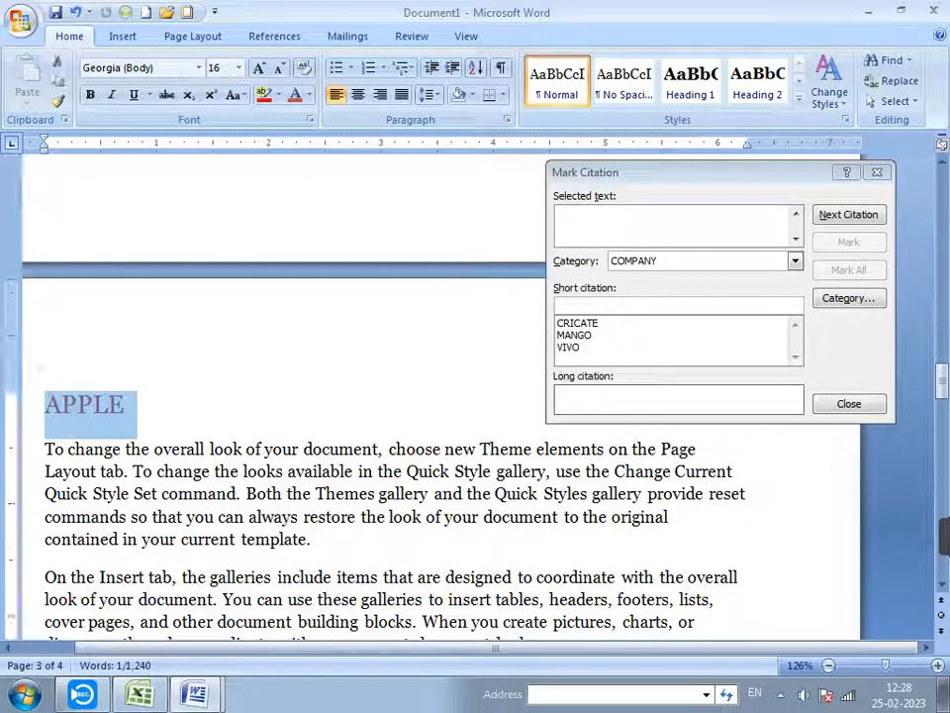
left_click(674, 226)
left_click(795, 261)
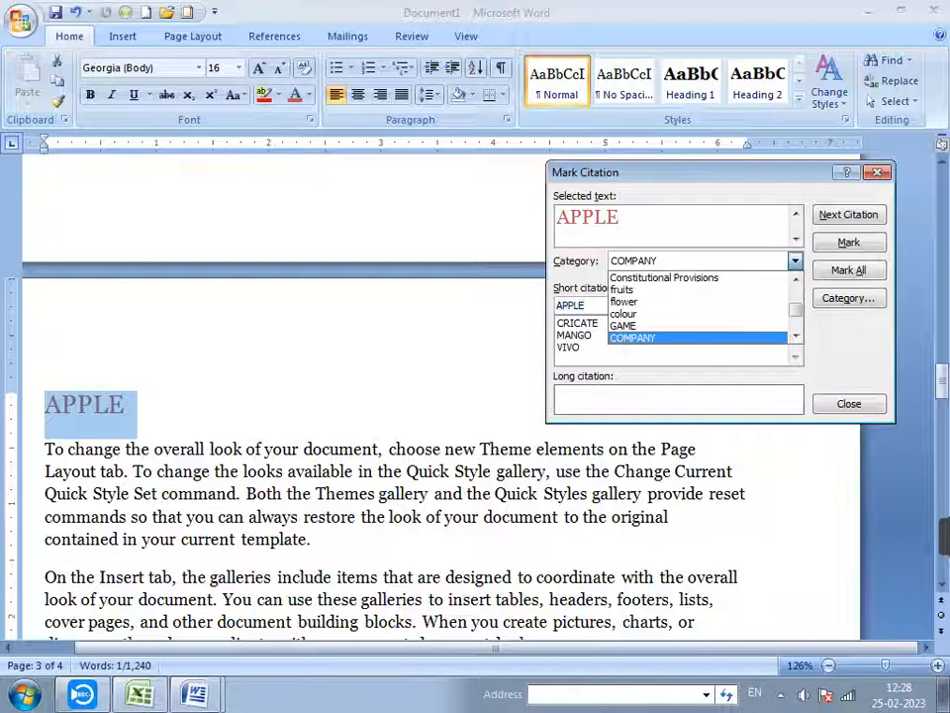
left_click(621, 289)
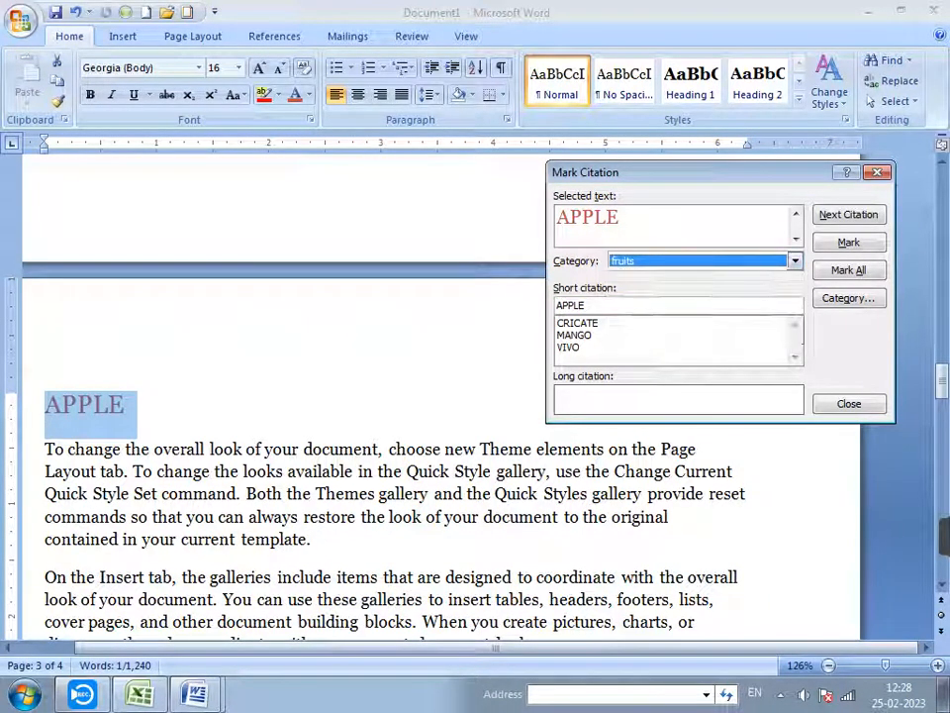
left_click(849, 242)
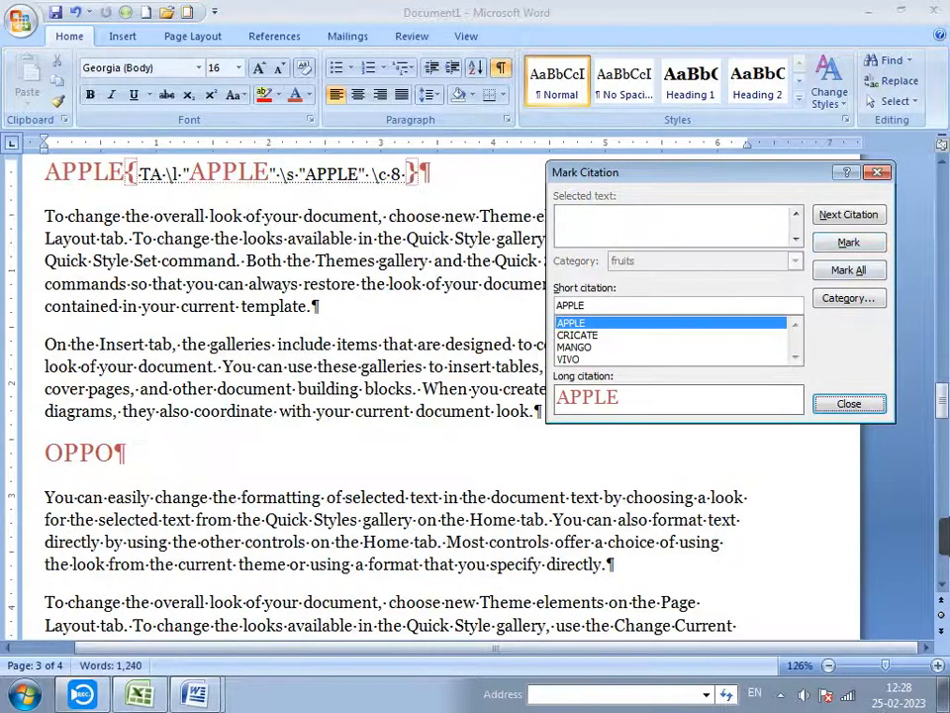
left_click(420, 174)
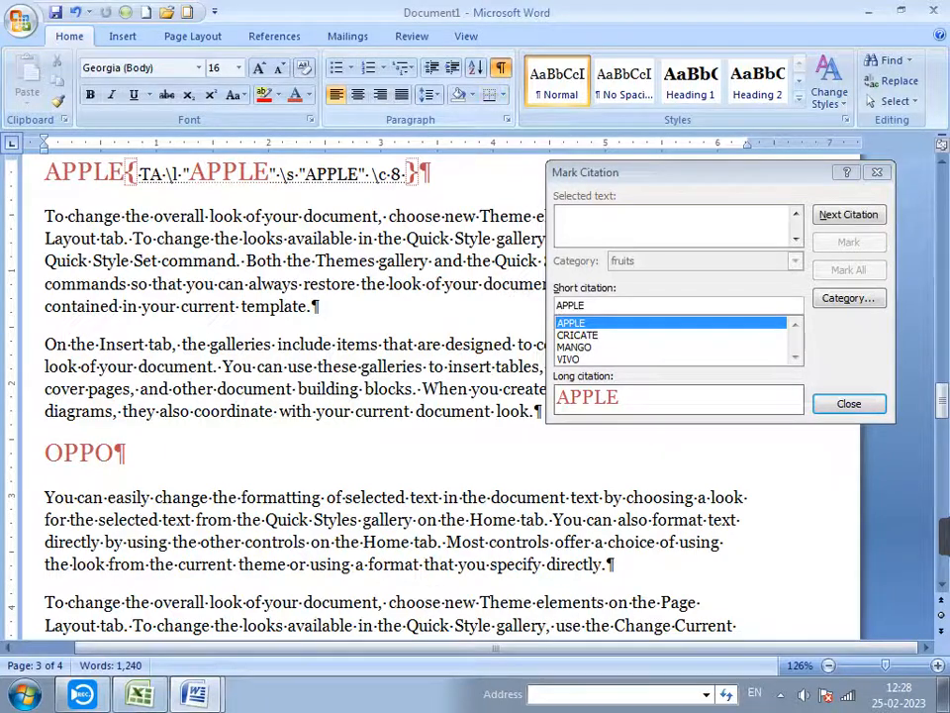
key("ctrl+shift+8")
- Mark the TABLE TANIS heading as a citation in the GAME category and hide the formatting marks
scroll(441, 396, "up", 11)
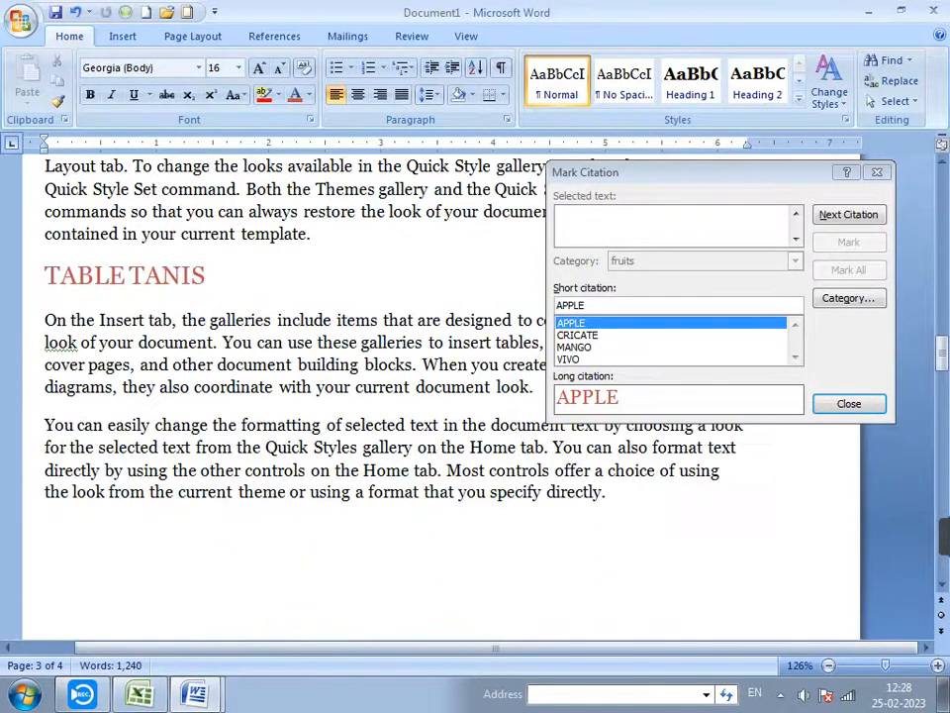
left_click_drag(203, 275, 40, 275)
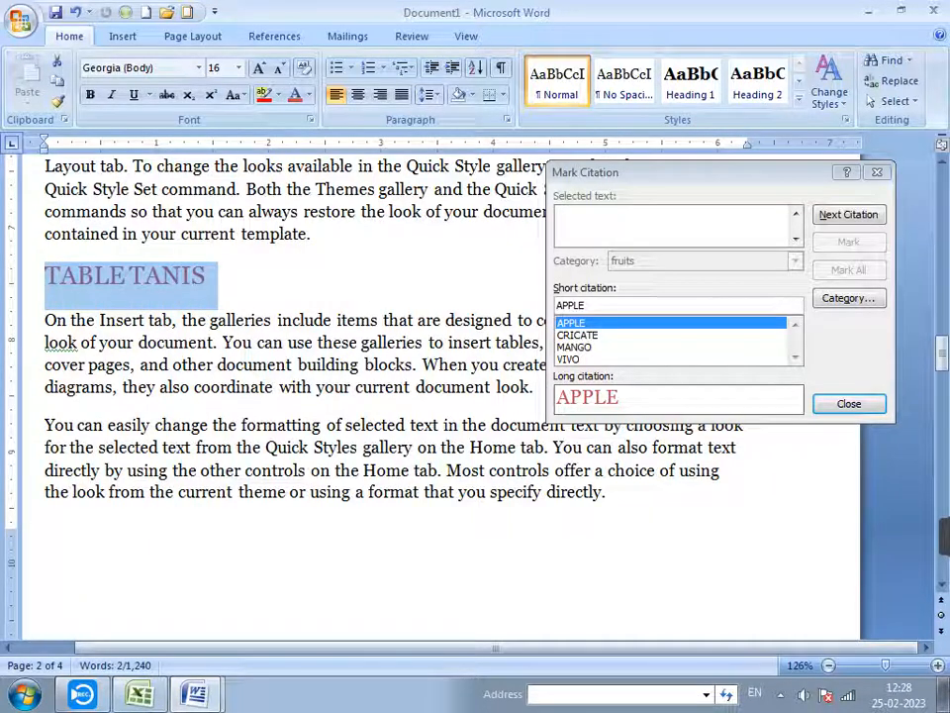
left_click(673, 225)
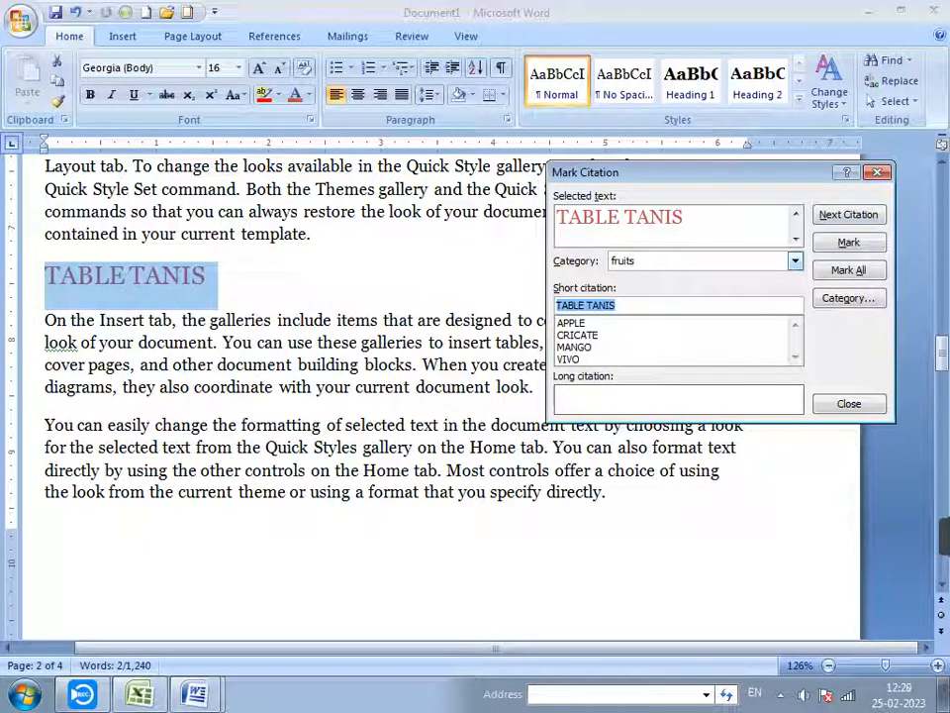
left_click(795, 262)
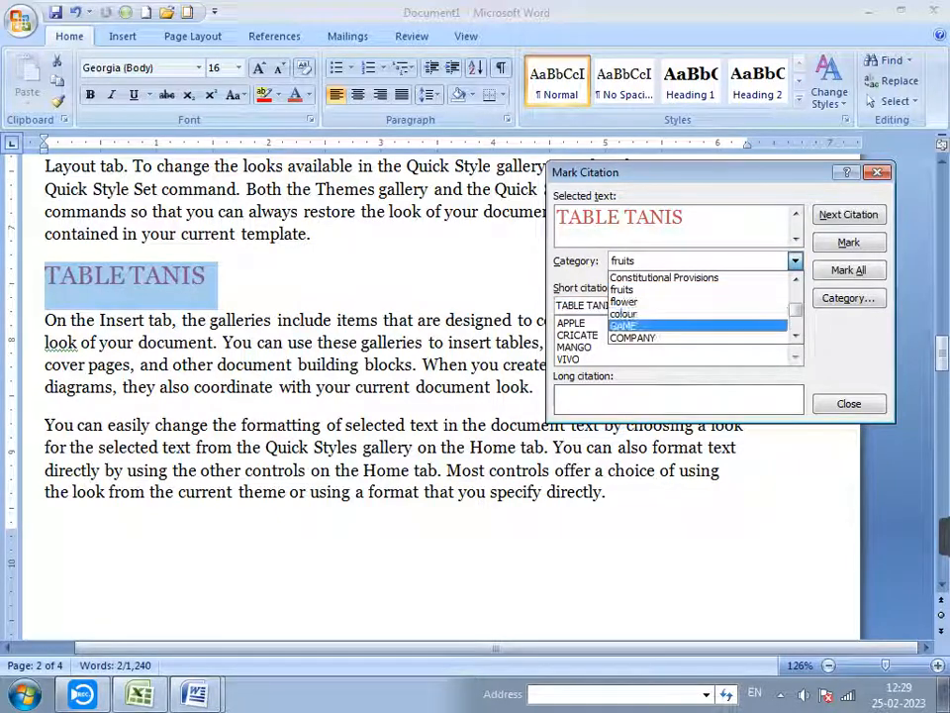
key("Return")
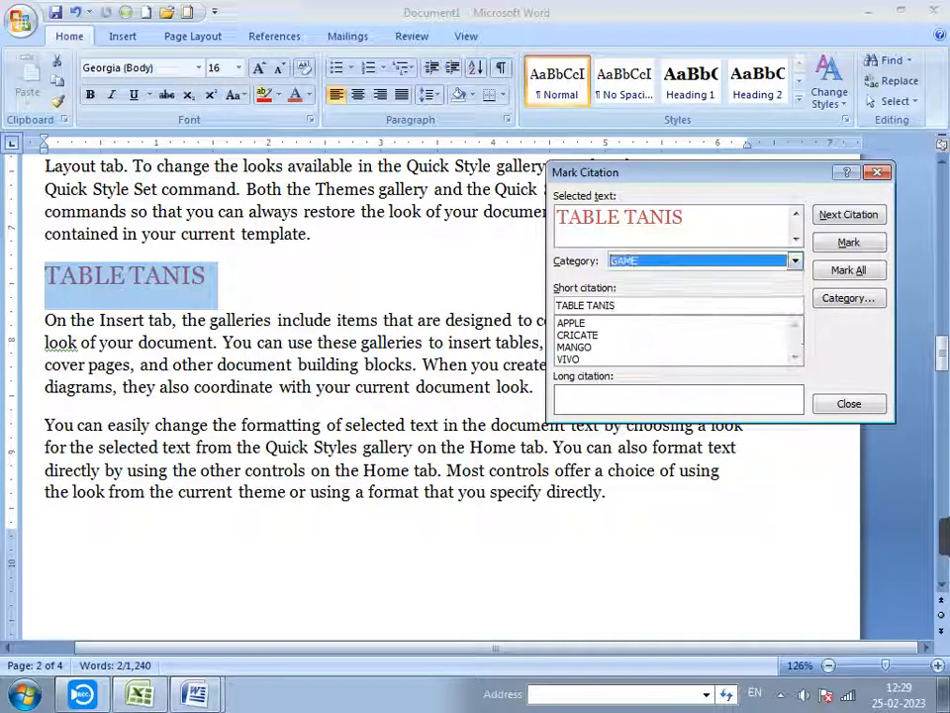
left_click(848, 241)
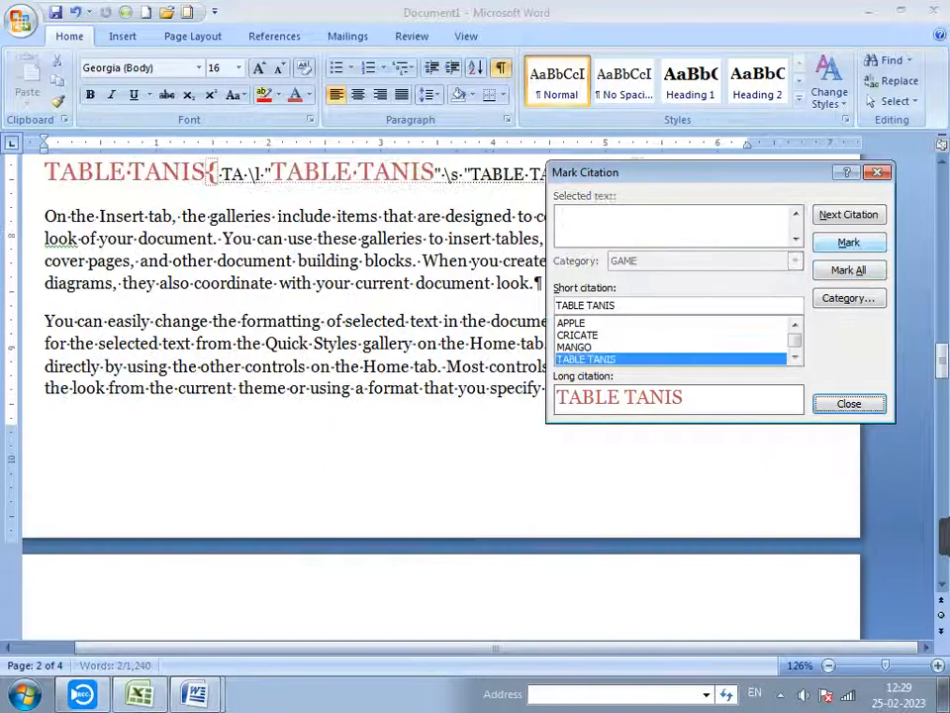
left_click(500, 69)
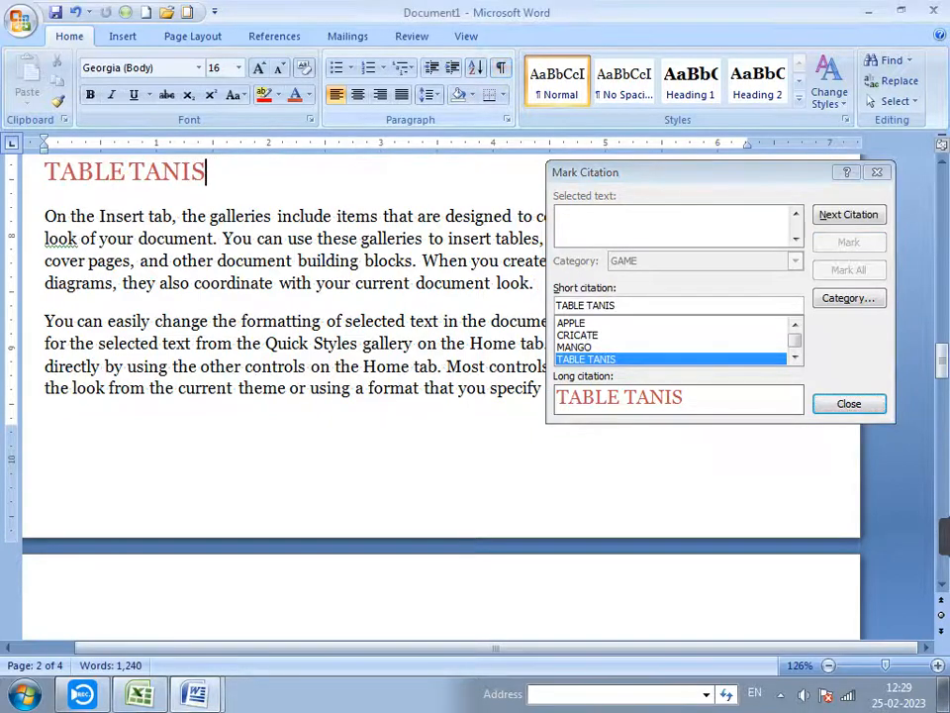
- Mark the OPPO heading as a citation in the COMPANY category and hide the formatting marks
scroll(442, 396, "down", 9)
scroll(442, 396, "down", 3)
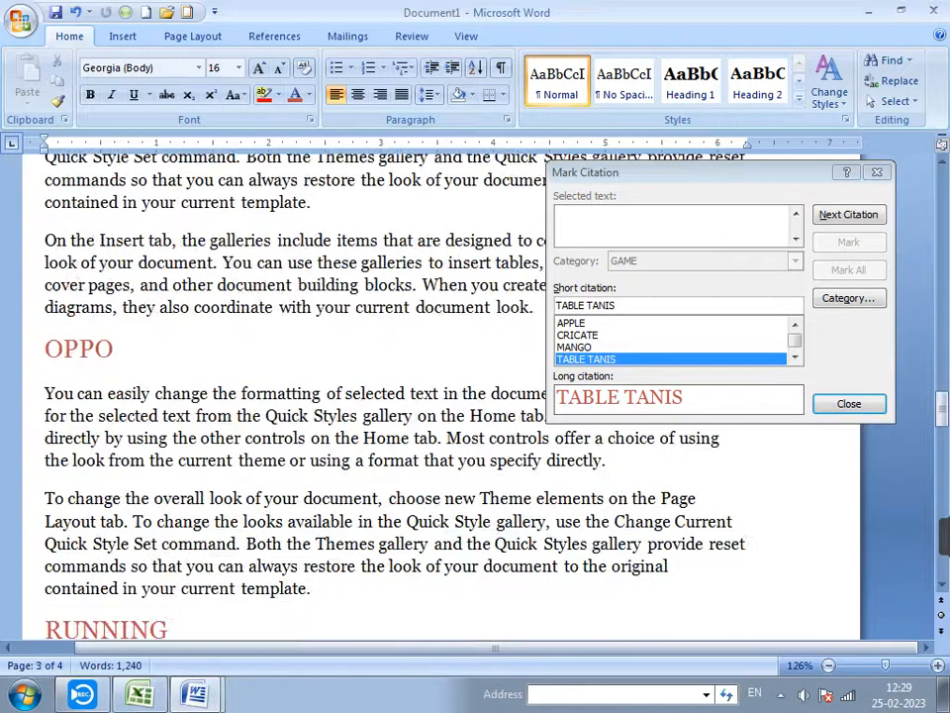
left_click_drag(117, 350, 46, 349)
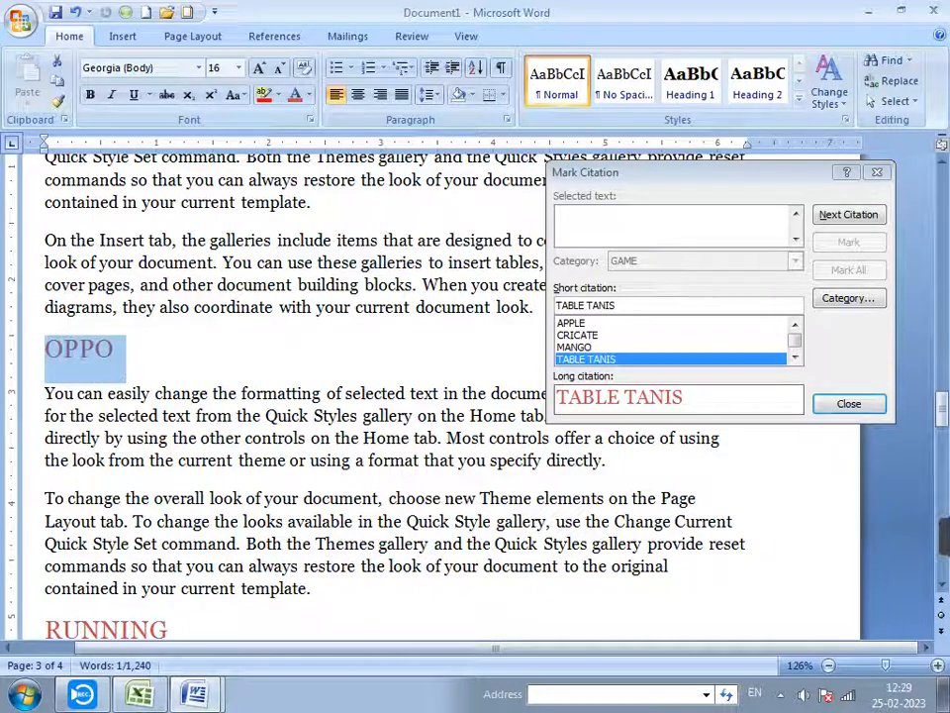
left_click(675, 227)
left_click(795, 262)
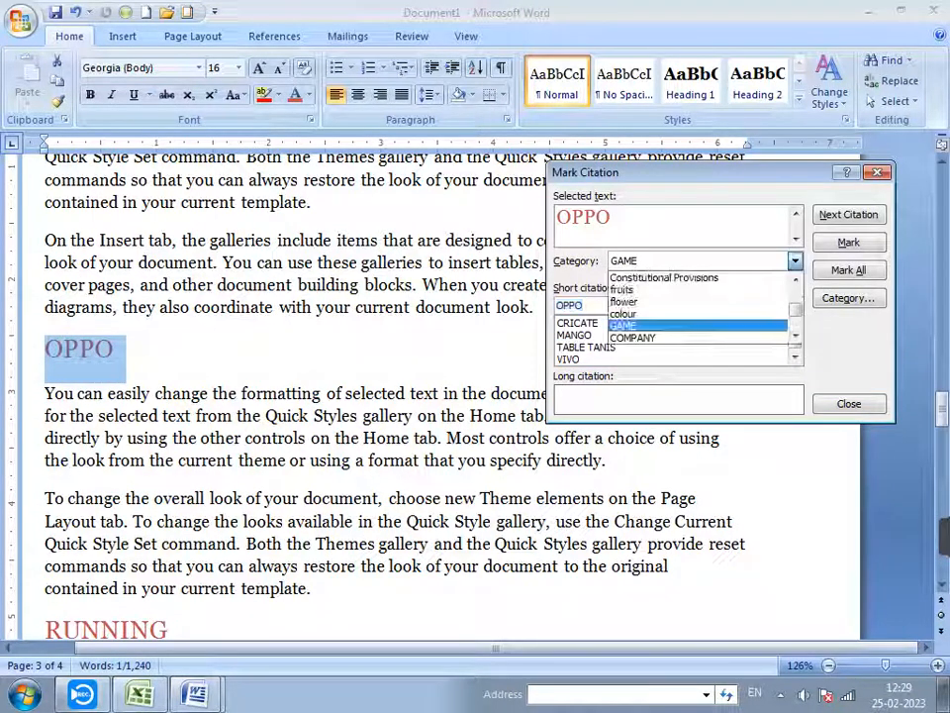
left_click(634, 338)
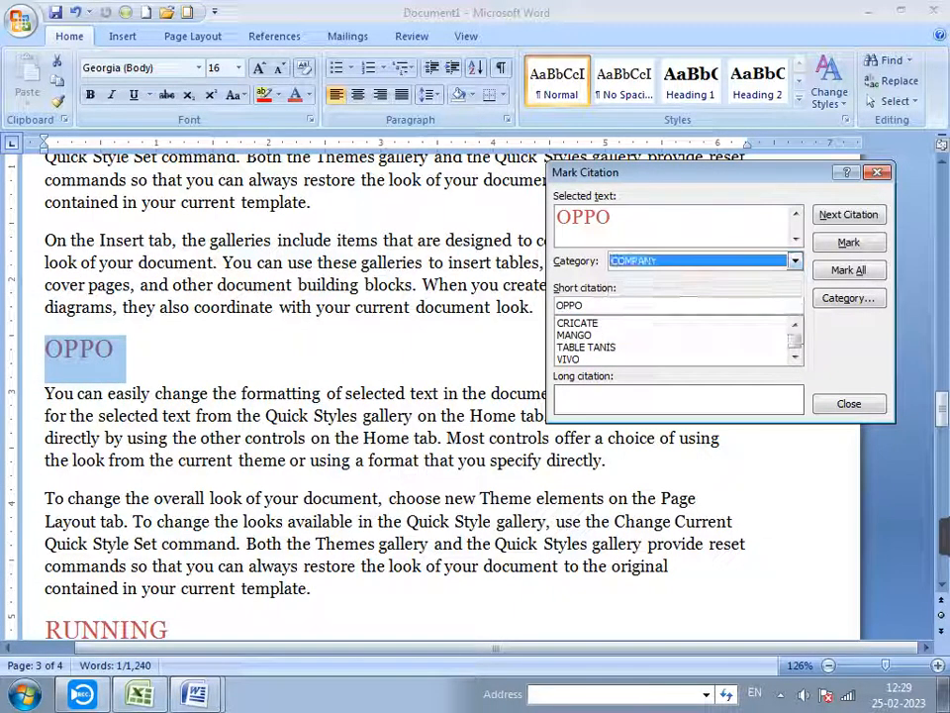
left_click(848, 242)
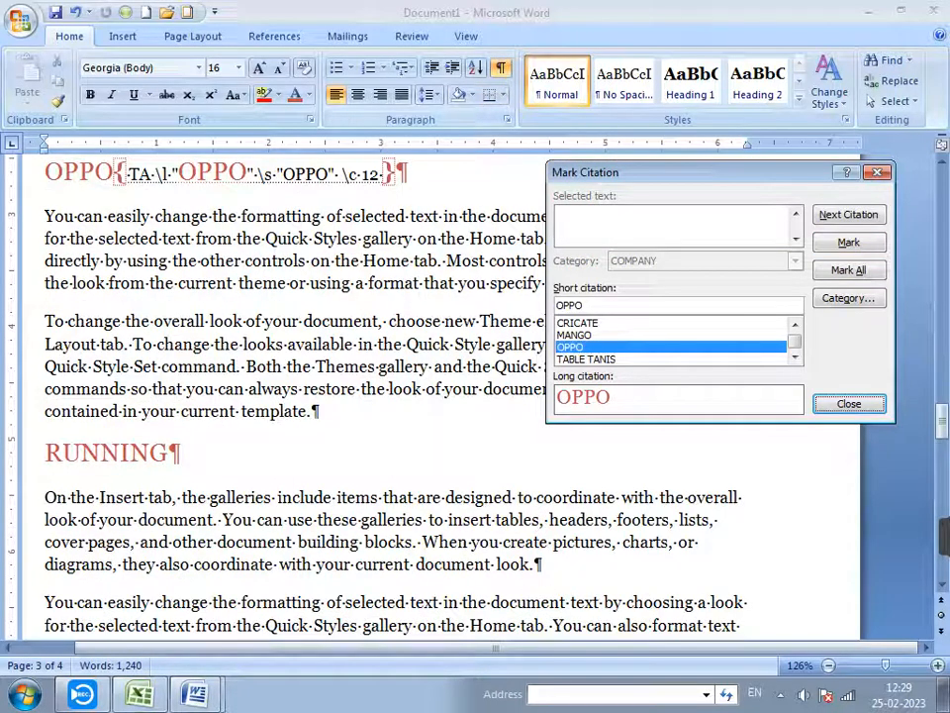
left_click(501, 68)
- Mark the FREEFIRE heading on page 3 as a citation in the GAME category and hide the formatting marks
scroll(297, 396, "down", 10)
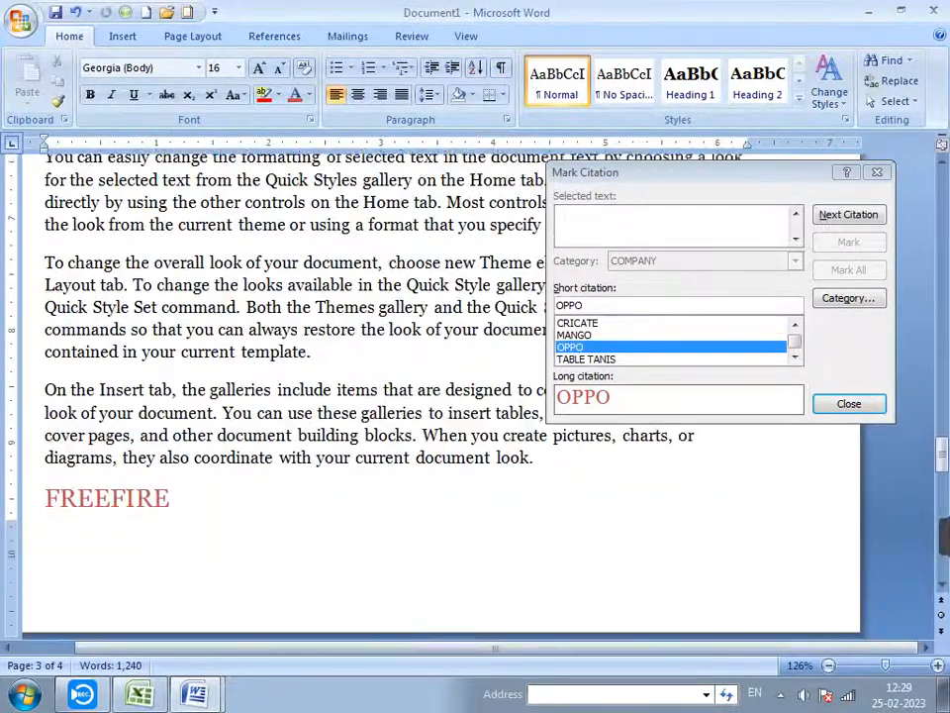
scroll(297, 396, "down", 5)
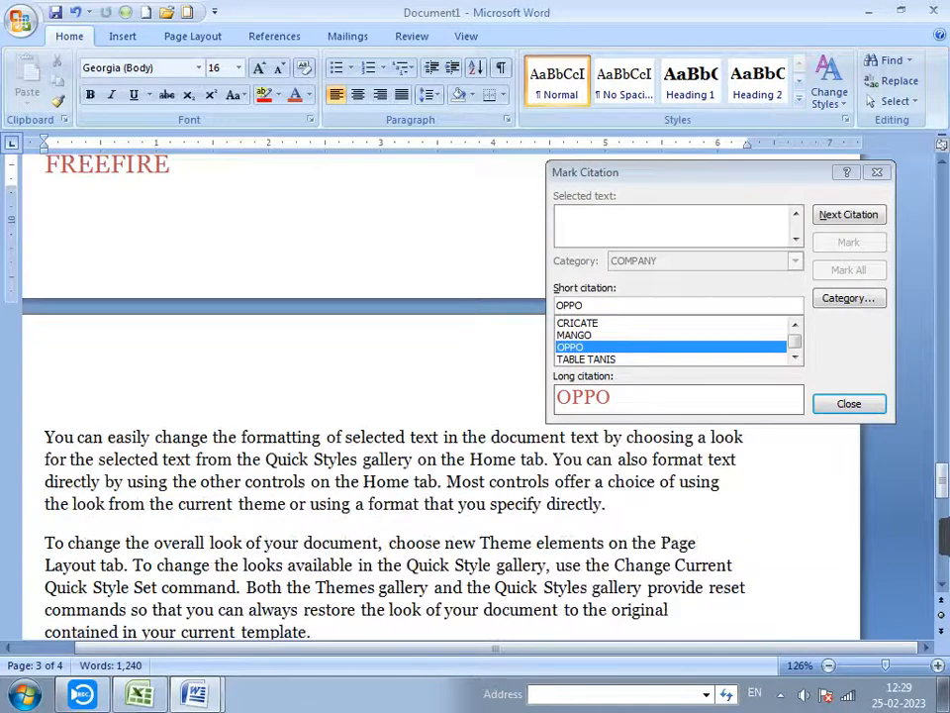
scroll(297, 396, "up", 3)
left_click(32, 333)
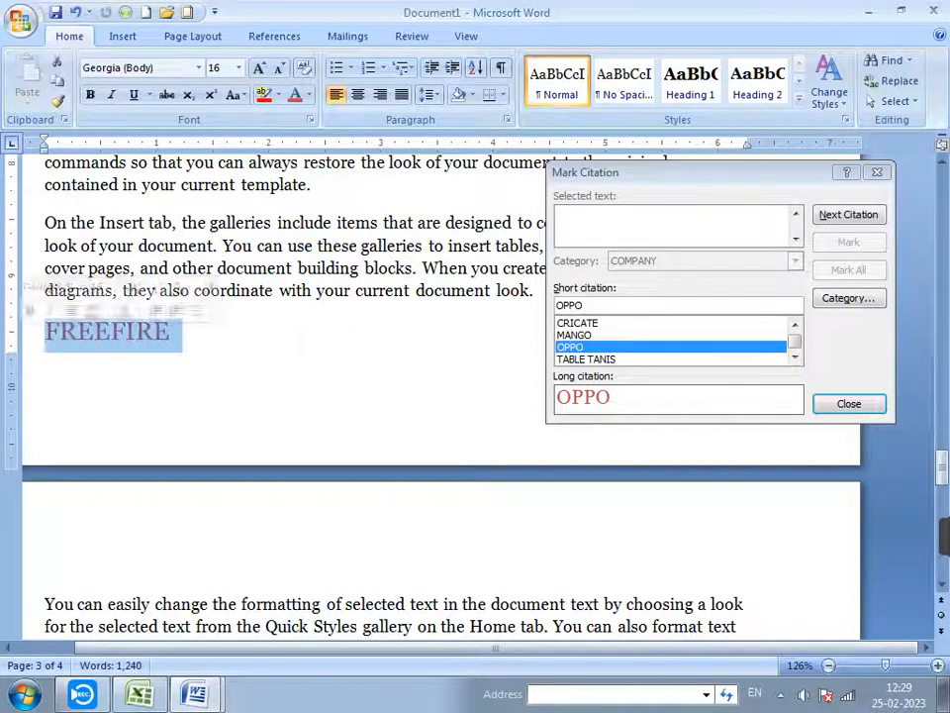
left_click(683, 173)
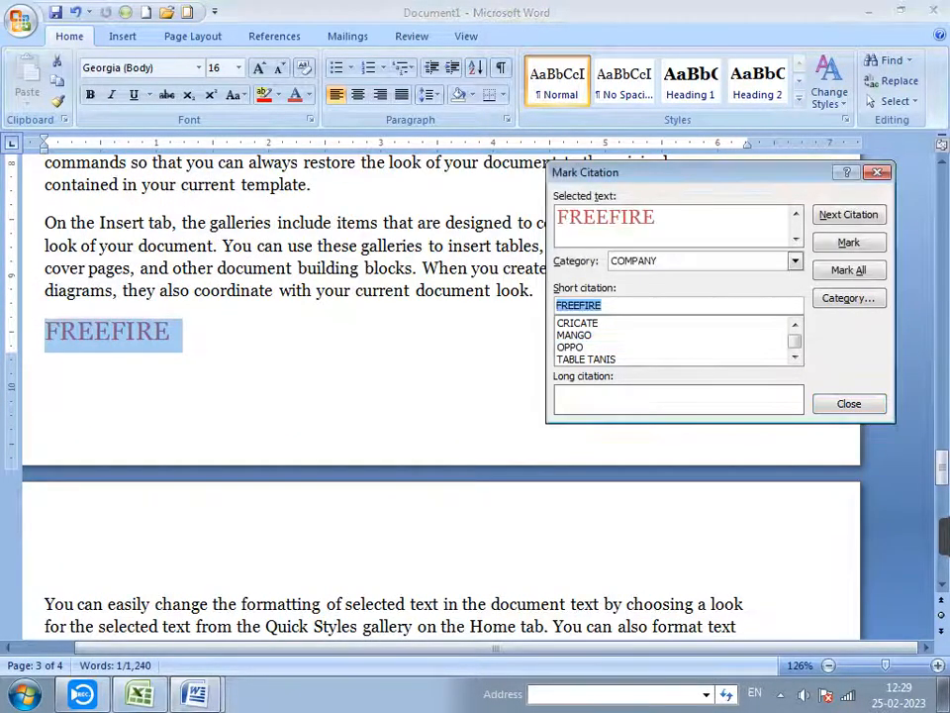
left_click(795, 261)
left_click(639, 325)
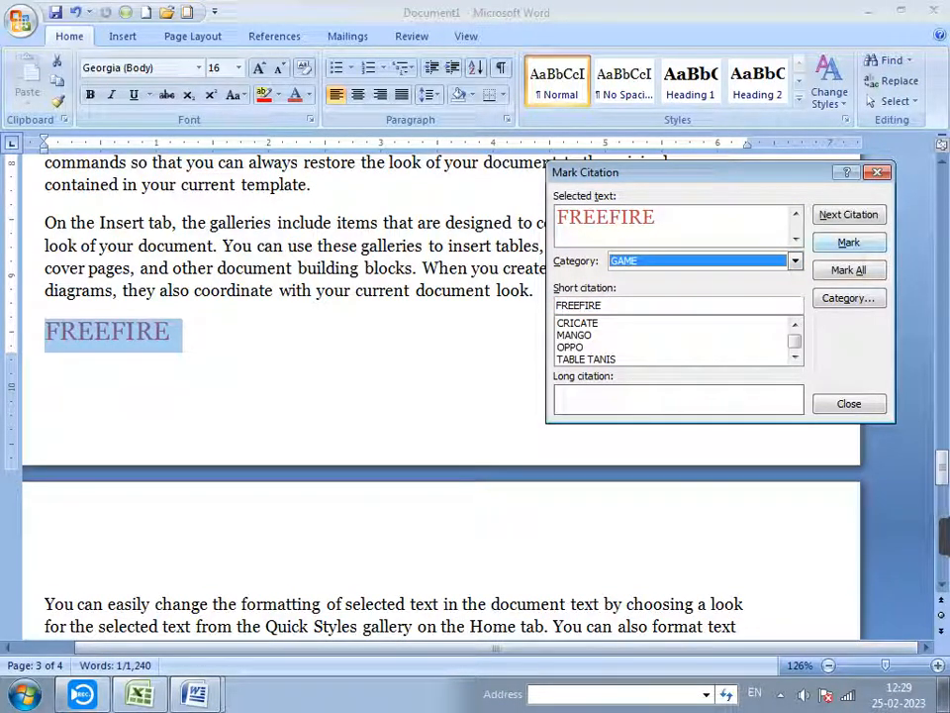
left_click(849, 243)
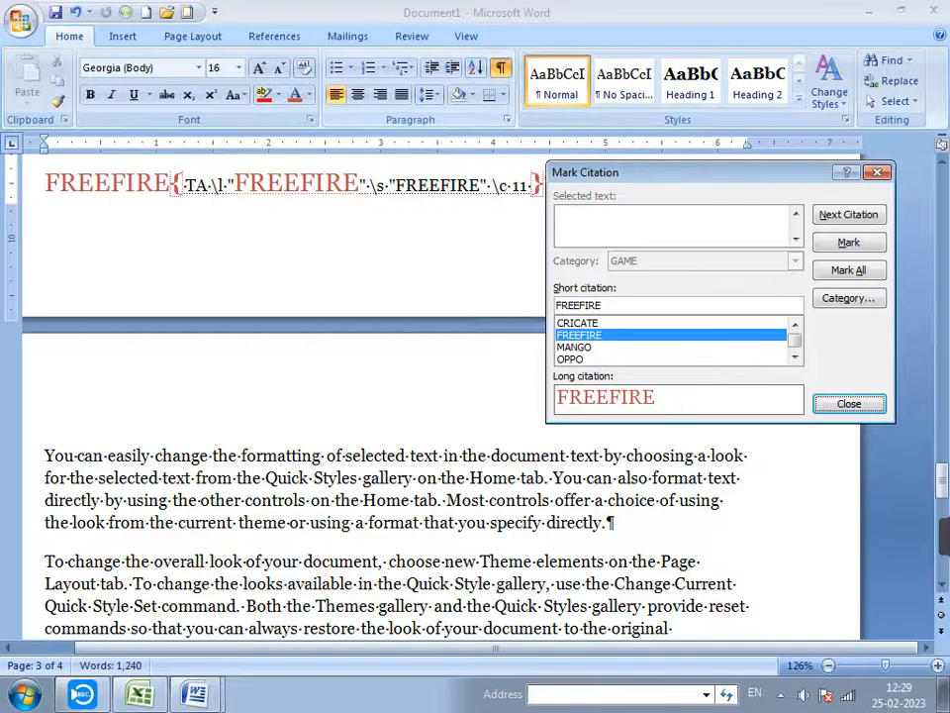
left_click(501, 67)
- Check the remaining text around the last marked heading for further headings and close the Mark Citation dialog
scroll(443, 396, "down", 12)
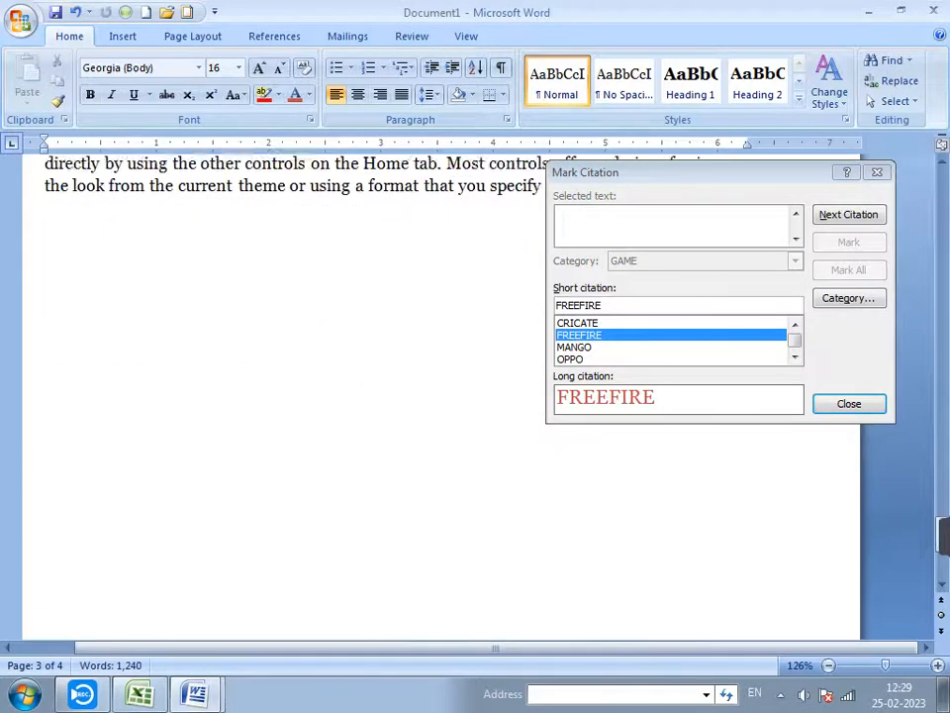
scroll(442, 396, "down", 2)
scroll(442, 396, "up", 10)
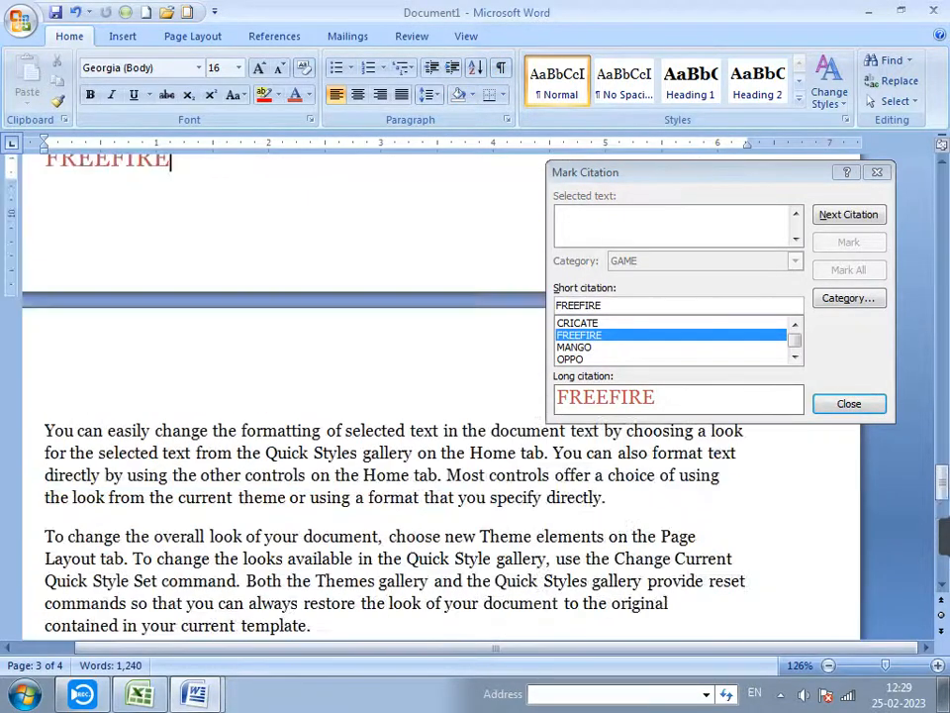
scroll(443, 396, "up", 6)
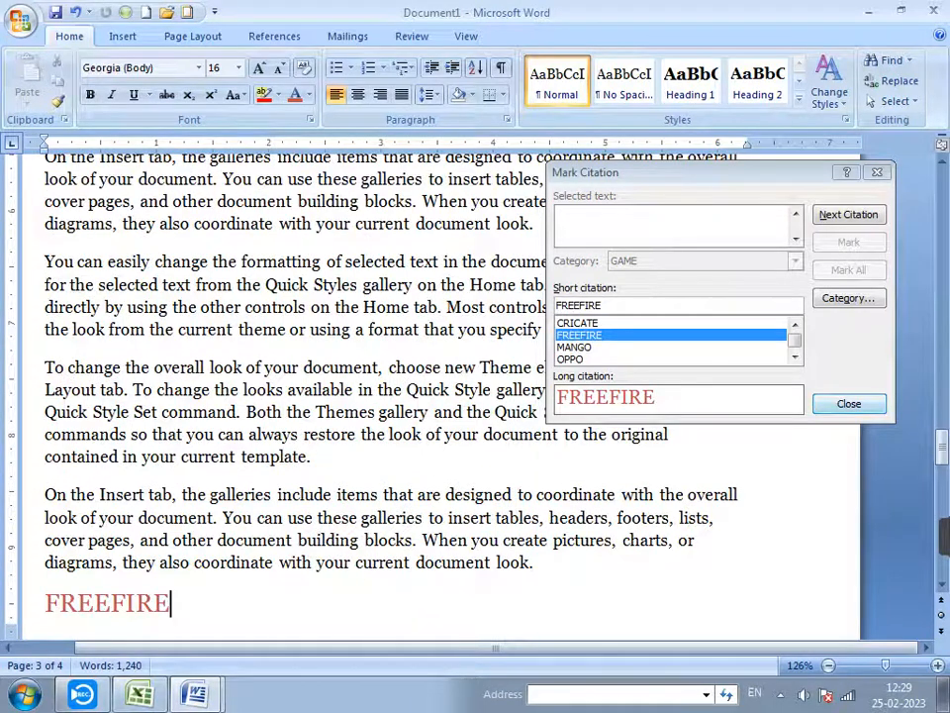
left_click(849, 404)
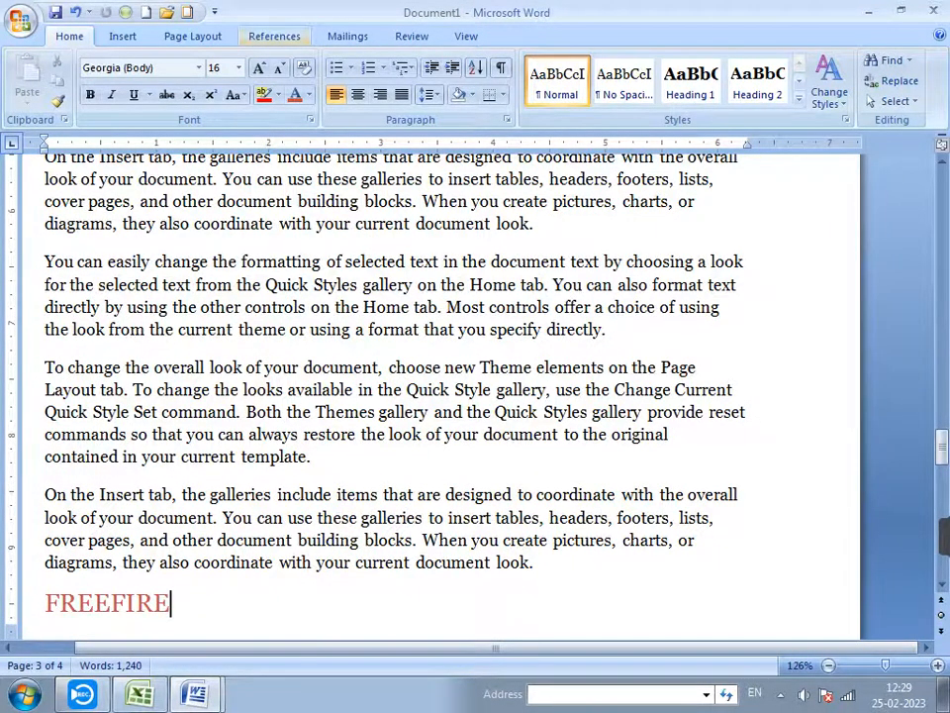
- Start inserting a table of authorities on the blank first page and look through its sample preview
left_click(275, 36)
scroll(442, 396, "up", 15)
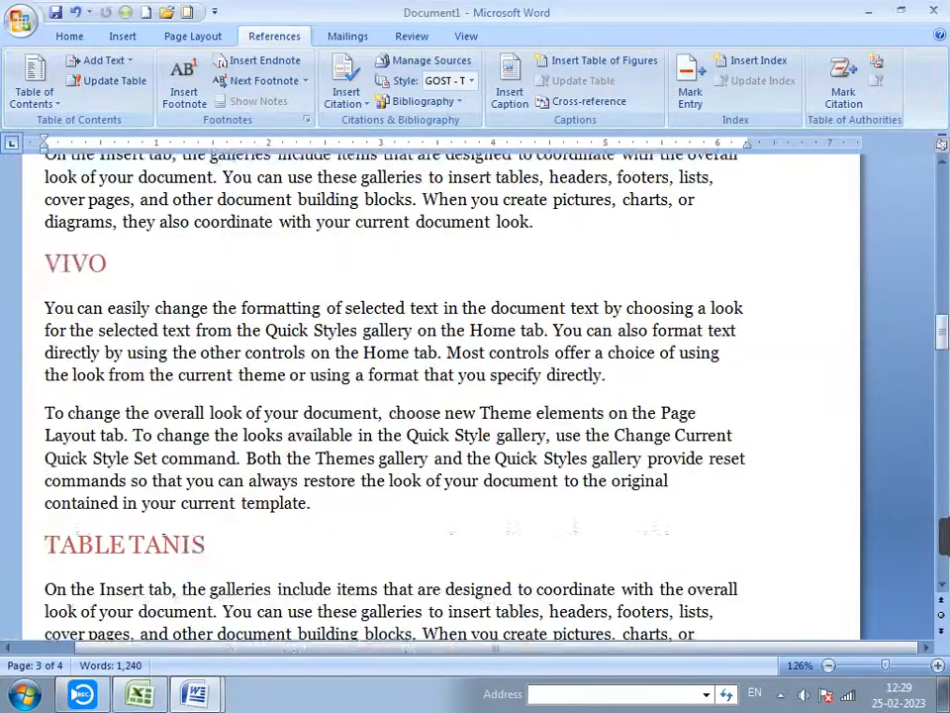
scroll(442, 396, "up", 15)
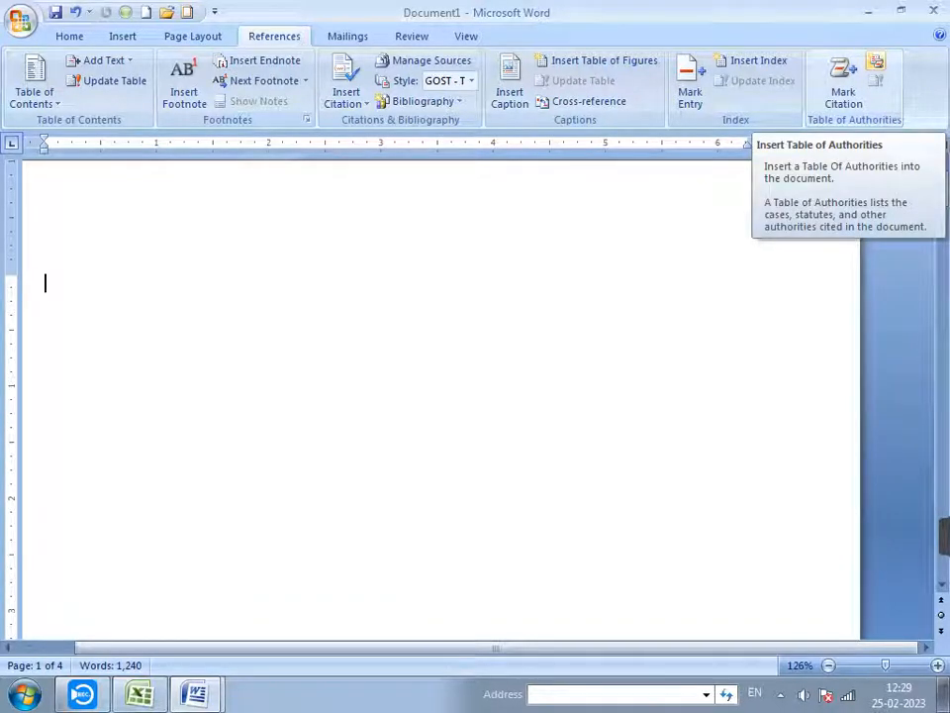
left_click(876, 63)
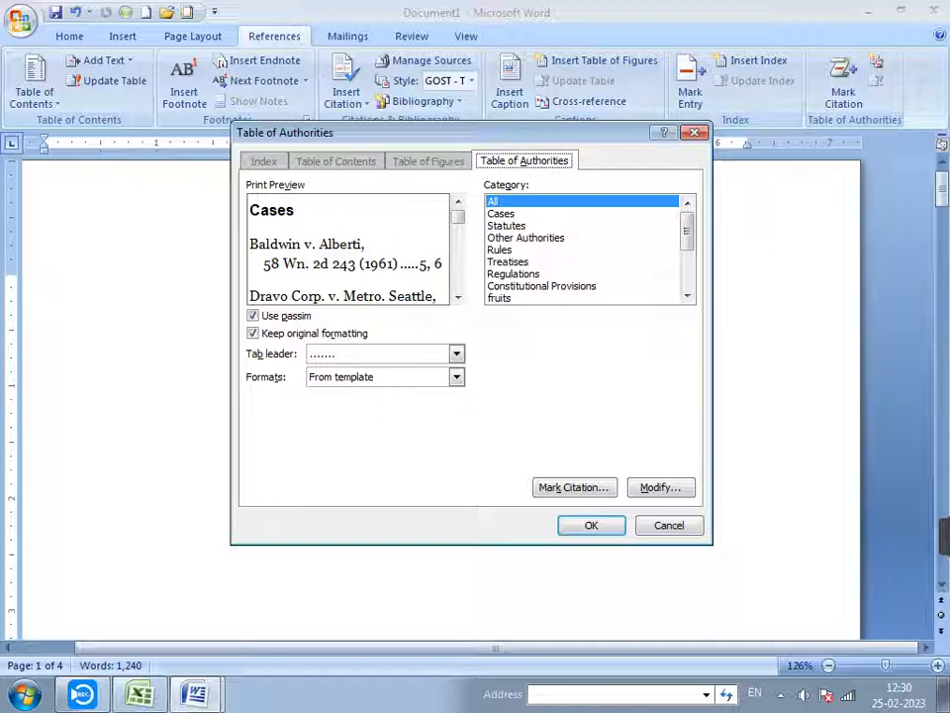
scroll(346, 248, "down", 2)
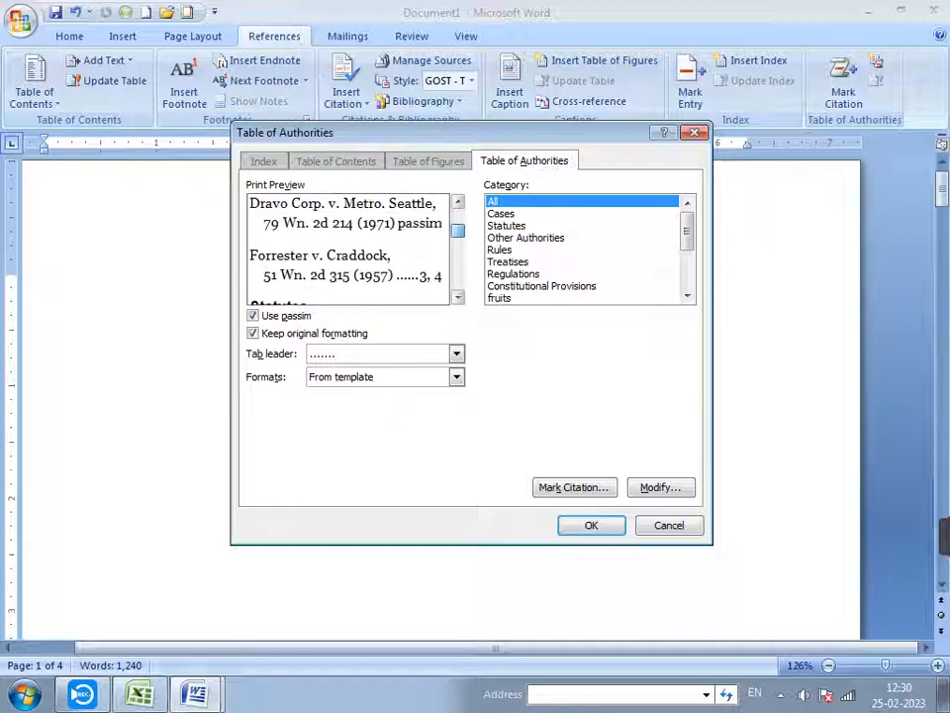
scroll(347, 248, "down", 4)
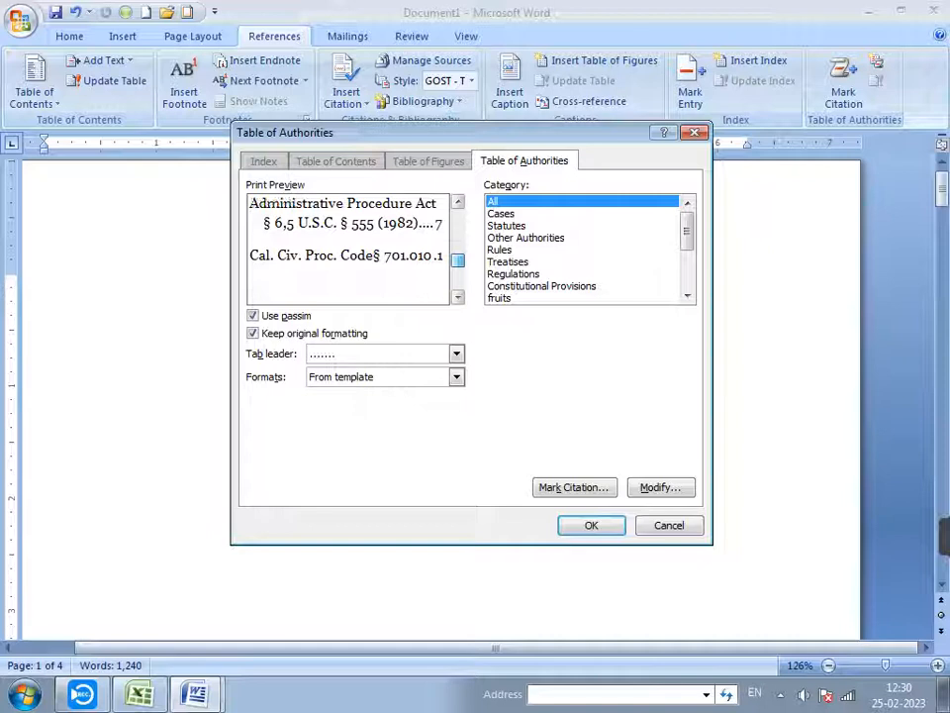
scroll(347, 248, "up", 6)
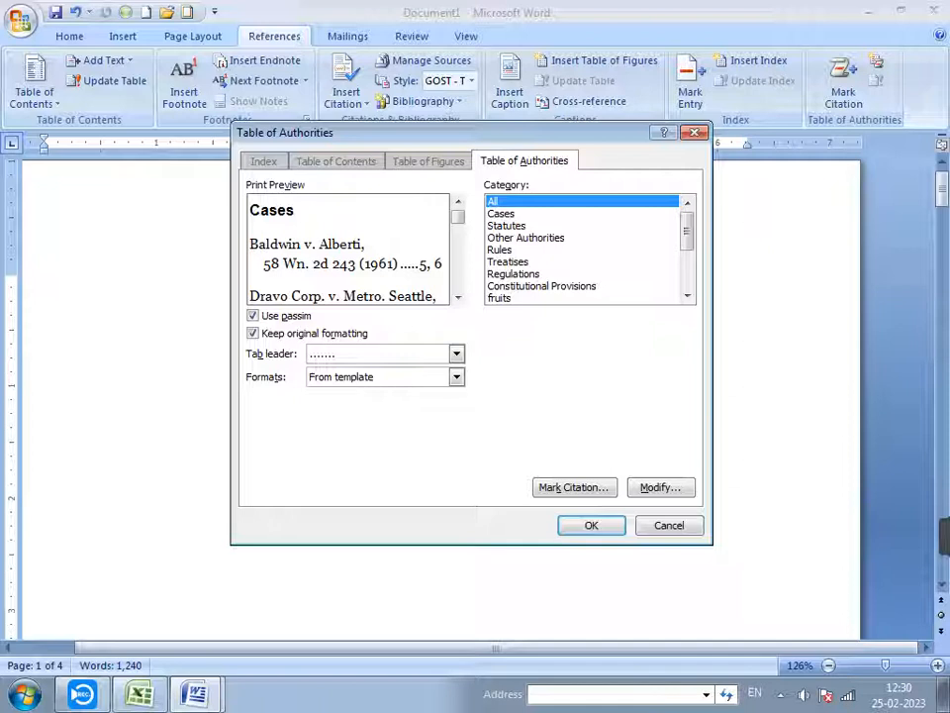
- Insert the table of authorities for all categories with a dotted tab leader and the Classic format
left_click(456, 353)
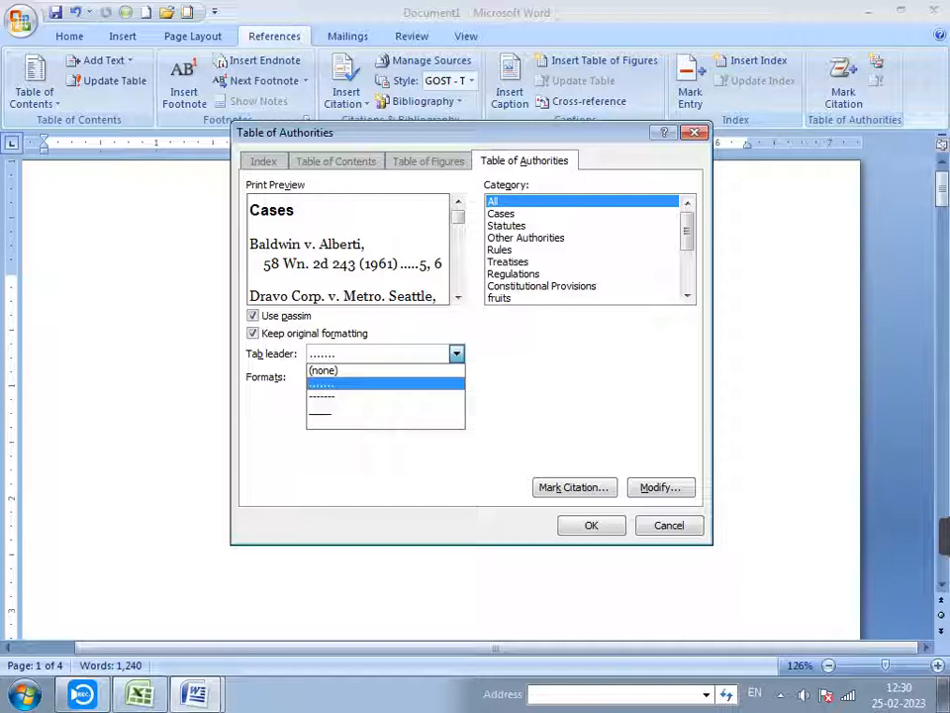
left_click(386, 382)
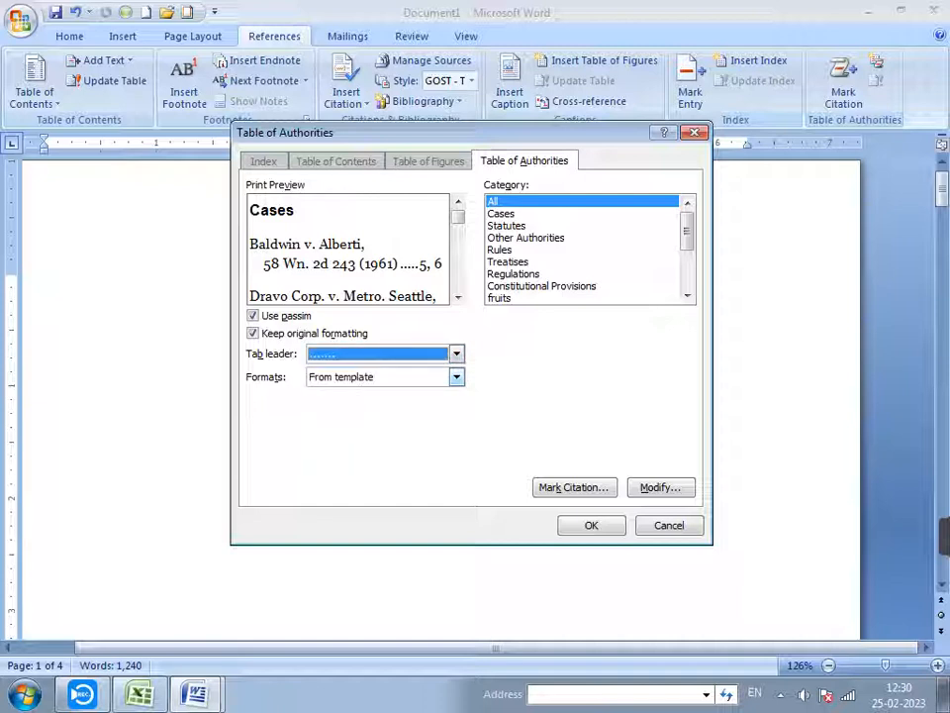
left_click(456, 376)
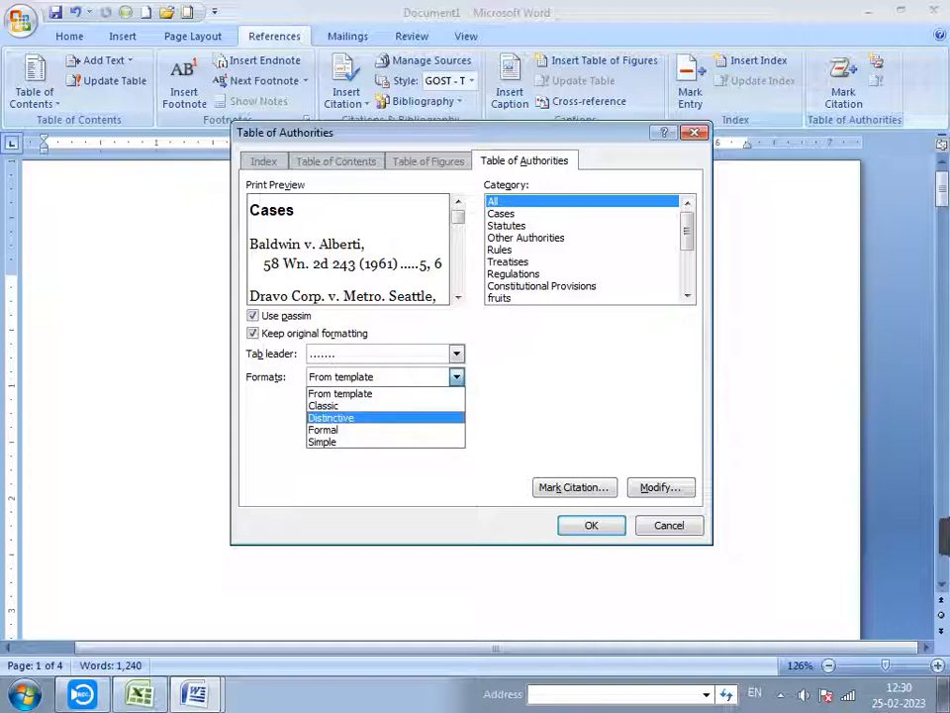
left_click(357, 406)
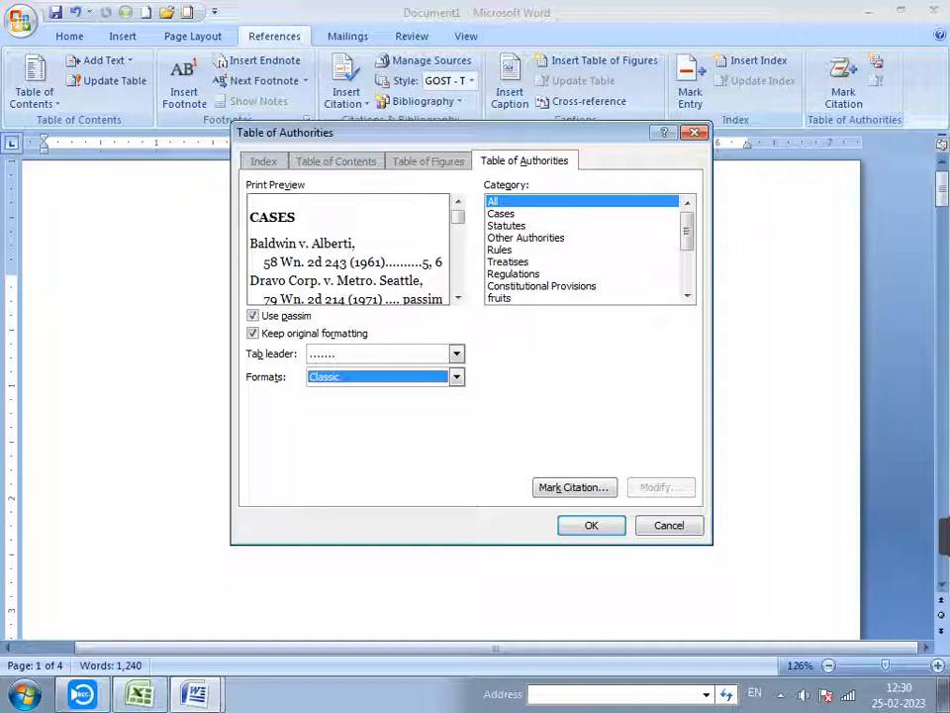
scroll(584, 249, "down", 2)
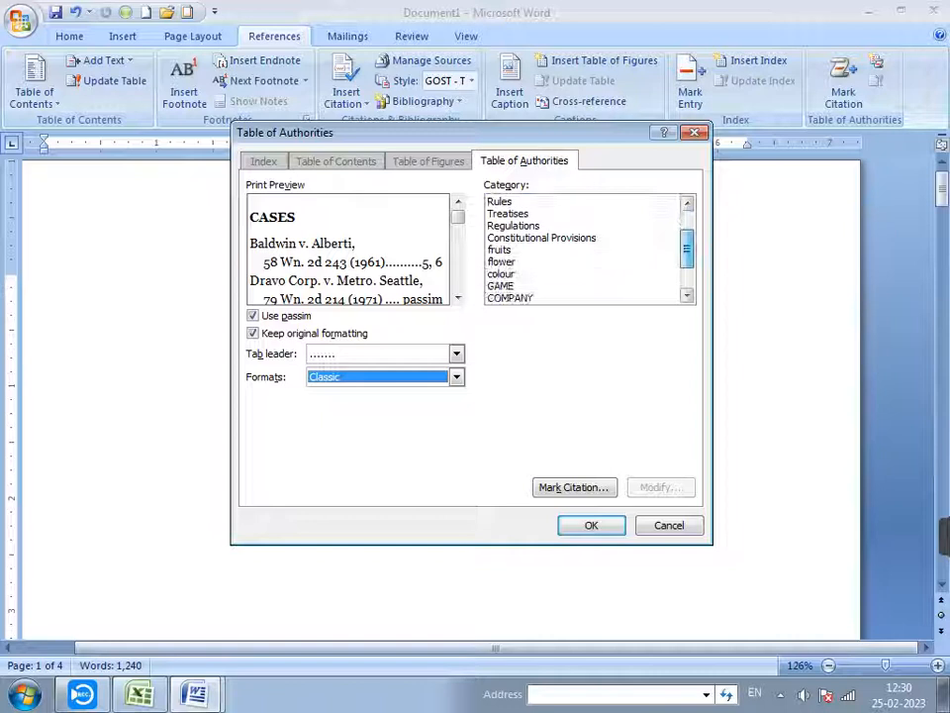
scroll(584, 249, "down", 2)
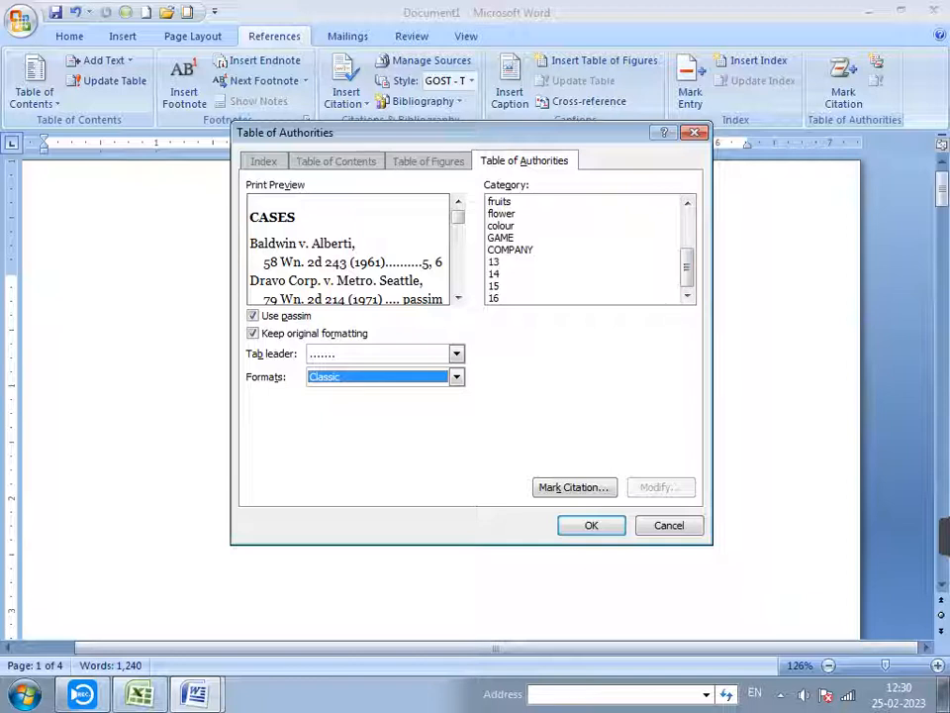
scroll(584, 250, "up", 4)
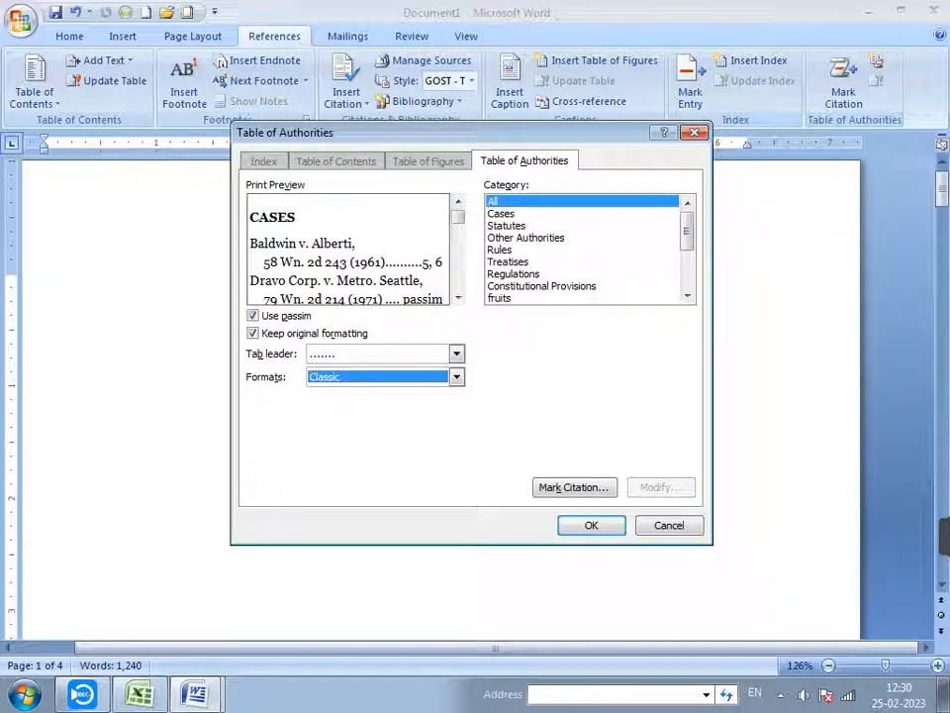
left_click(591, 526)
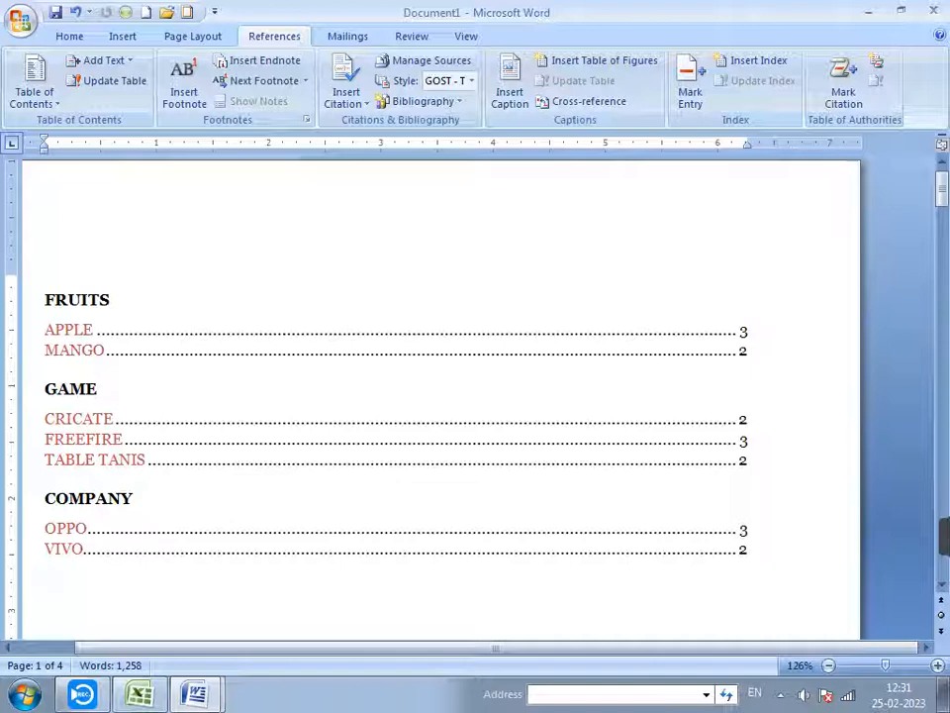
- Review the inserted table of authorities and compare its entries and page numbers with the headings throughout the document
scroll(440, 396, "down", 6)
scroll(440, 396, "up", 6)
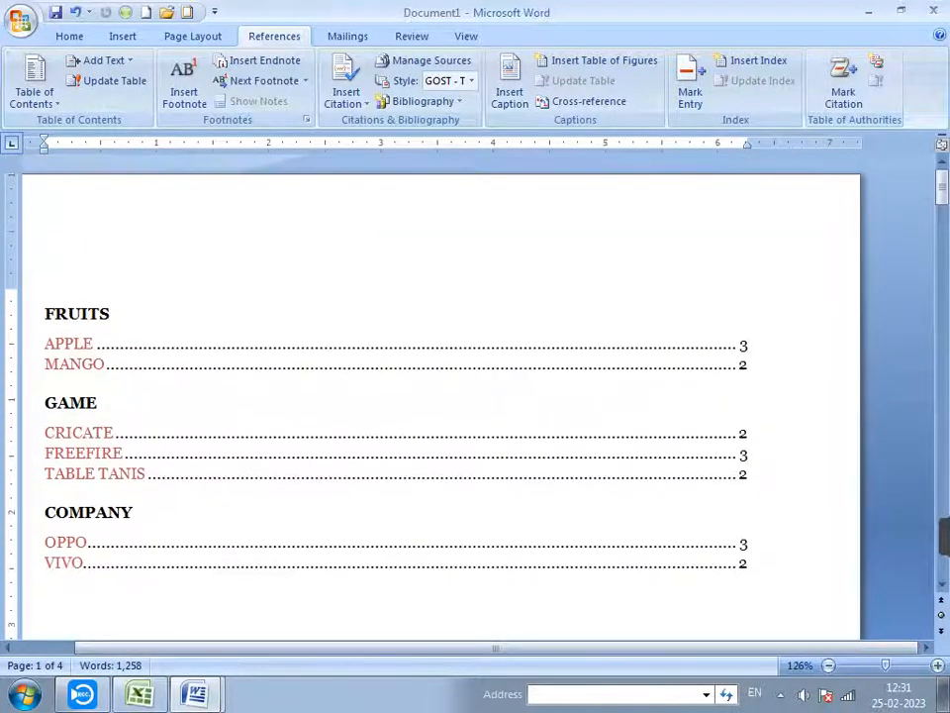
scroll(441, 396, "down", 15)
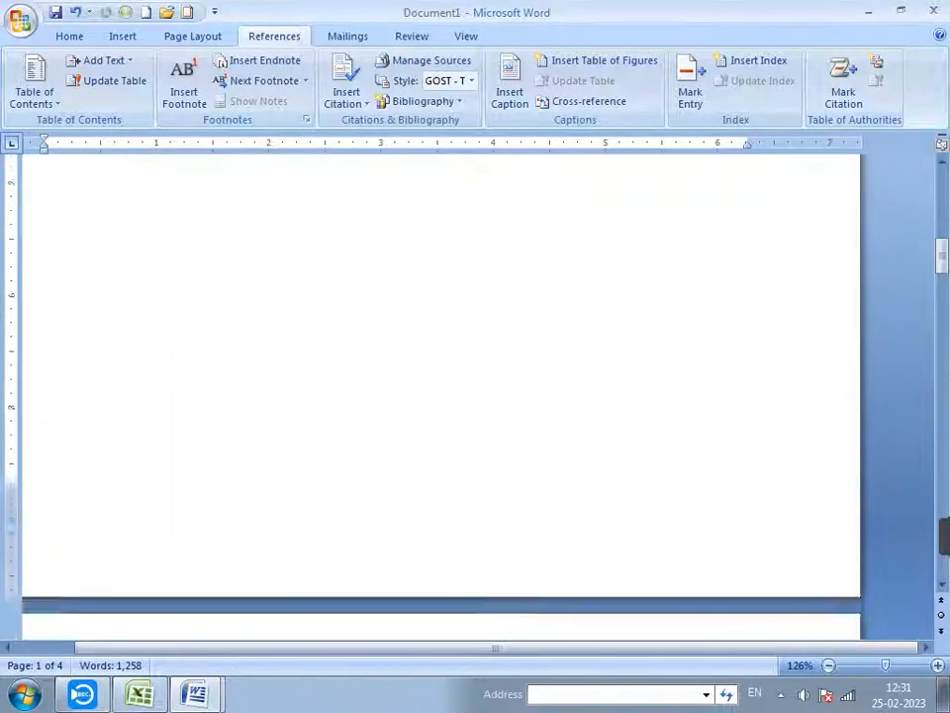
scroll(440, 396, "down", 5)
scroll(440, 396, "up", 16)
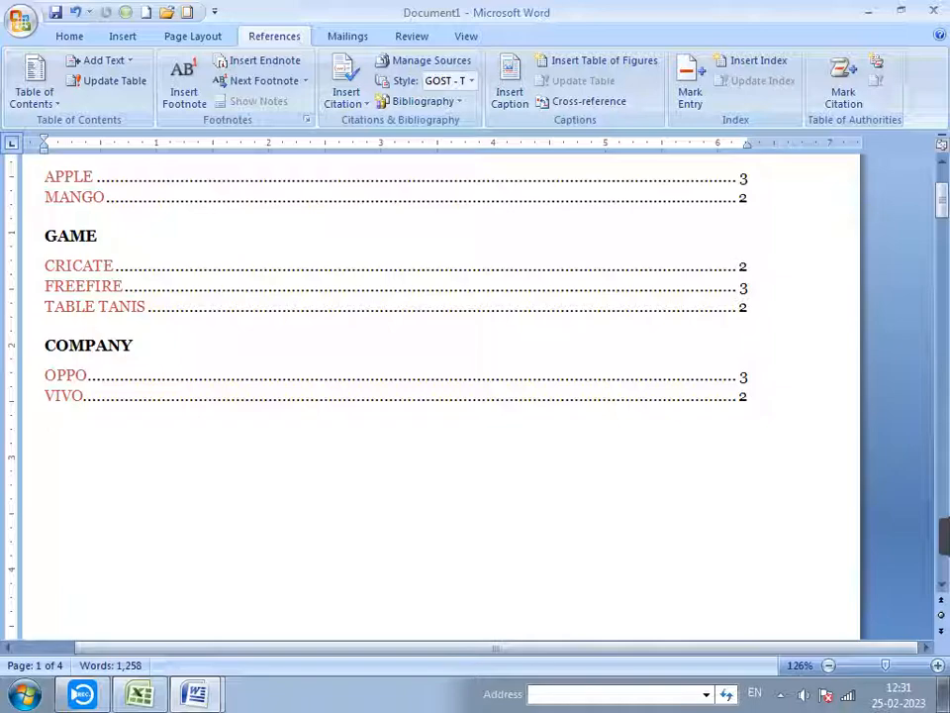
scroll(440, 396, "down", 15)
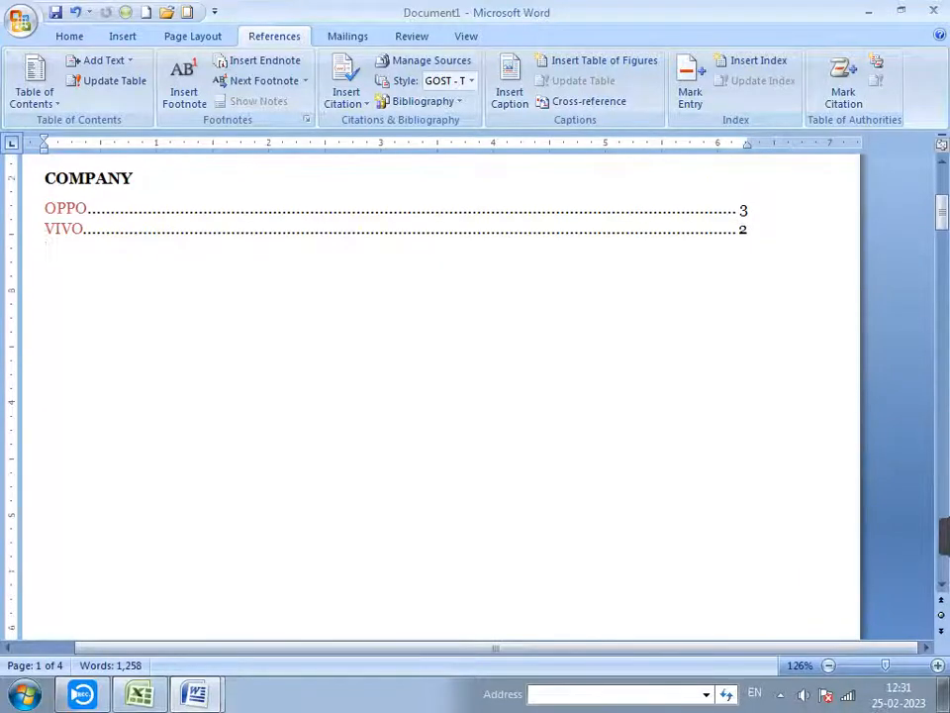
scroll(441, 396, "down", 20)
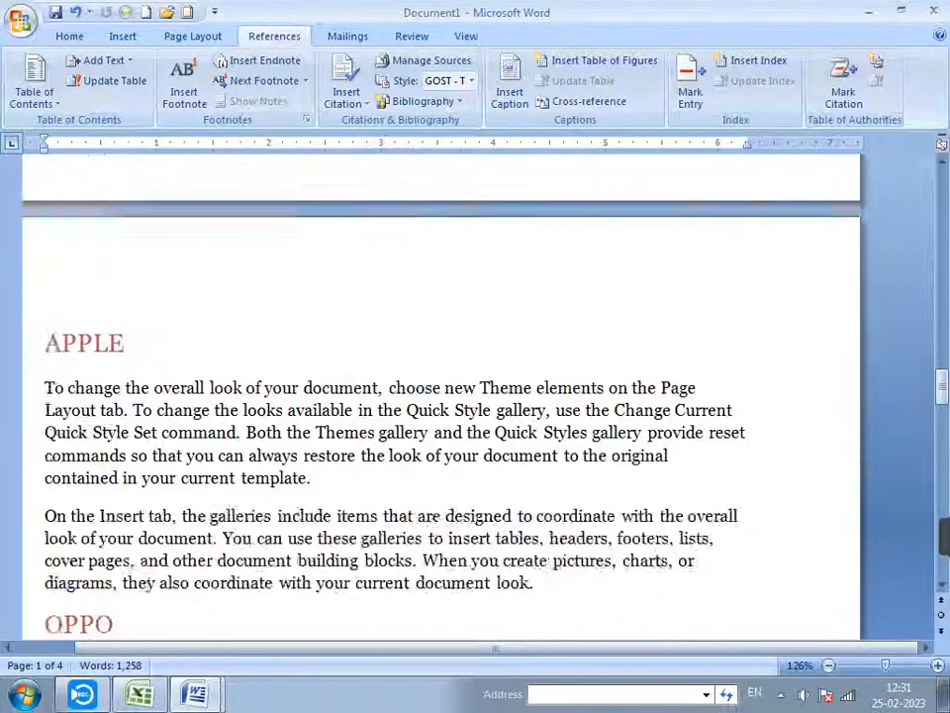
scroll(441, 396, "down", 20)
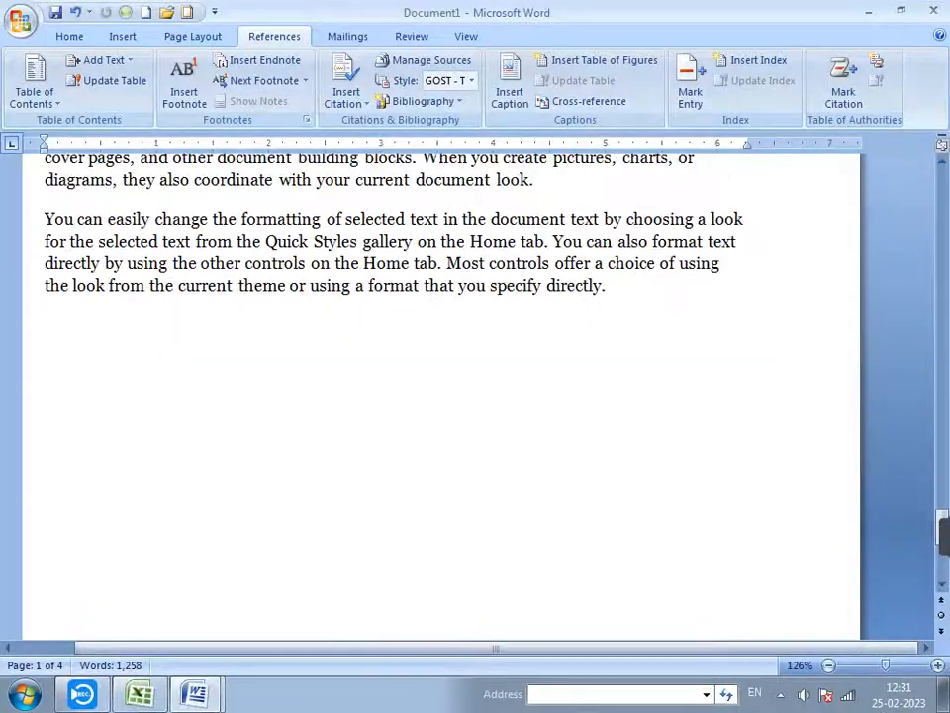
- Mark the MOTOROLLA heading on the last page as a citation under the COMPANY category and close the Mark Citation dialog
scroll(441, 396, "up", 8)
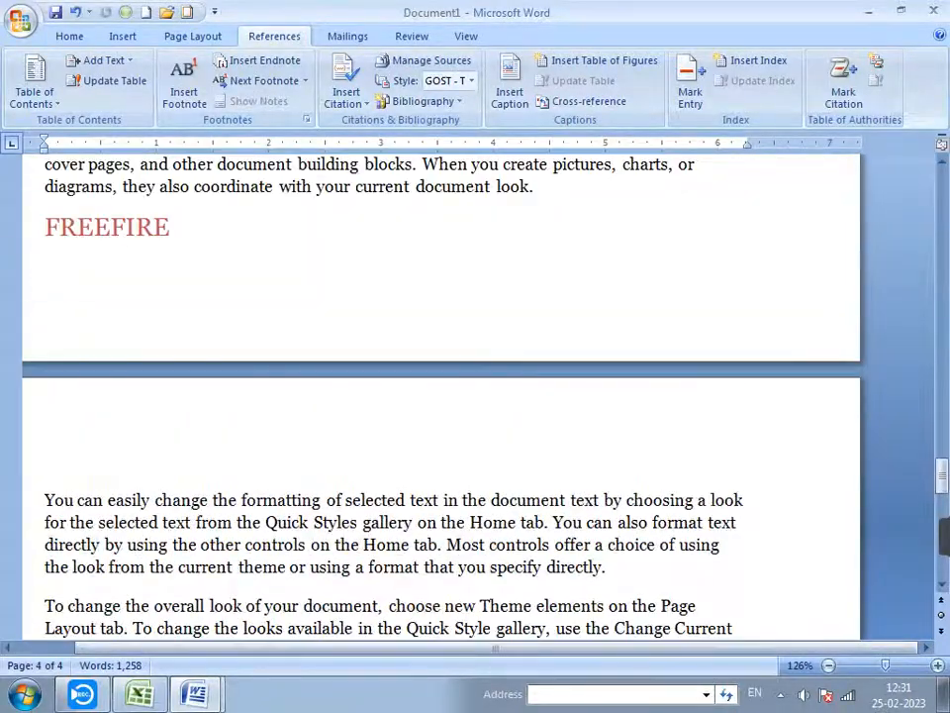
scroll(441, 396, "down", 6)
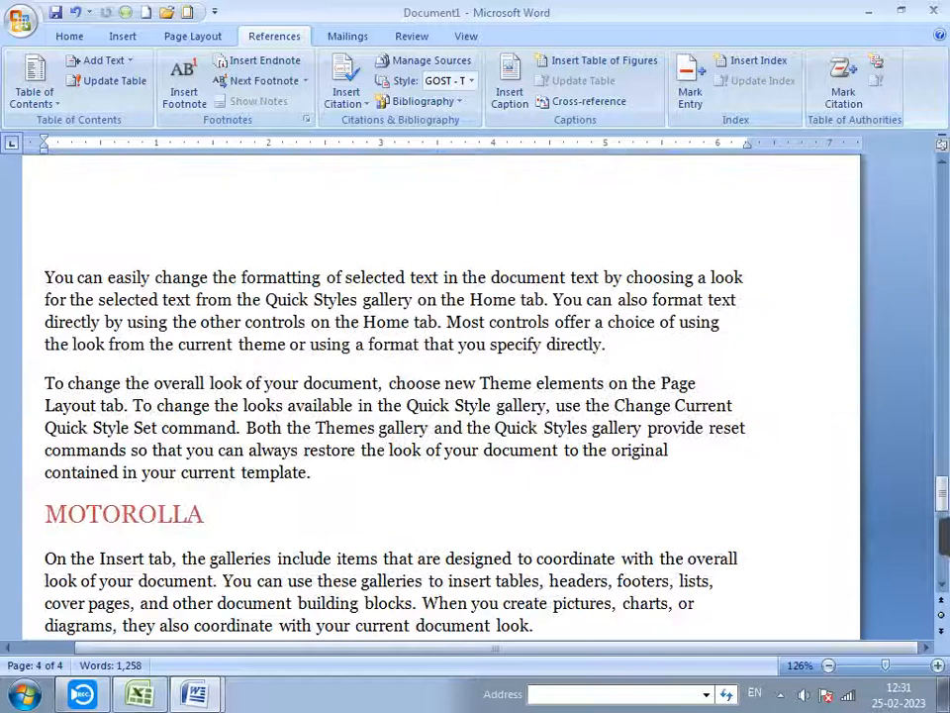
left_click(844, 87)
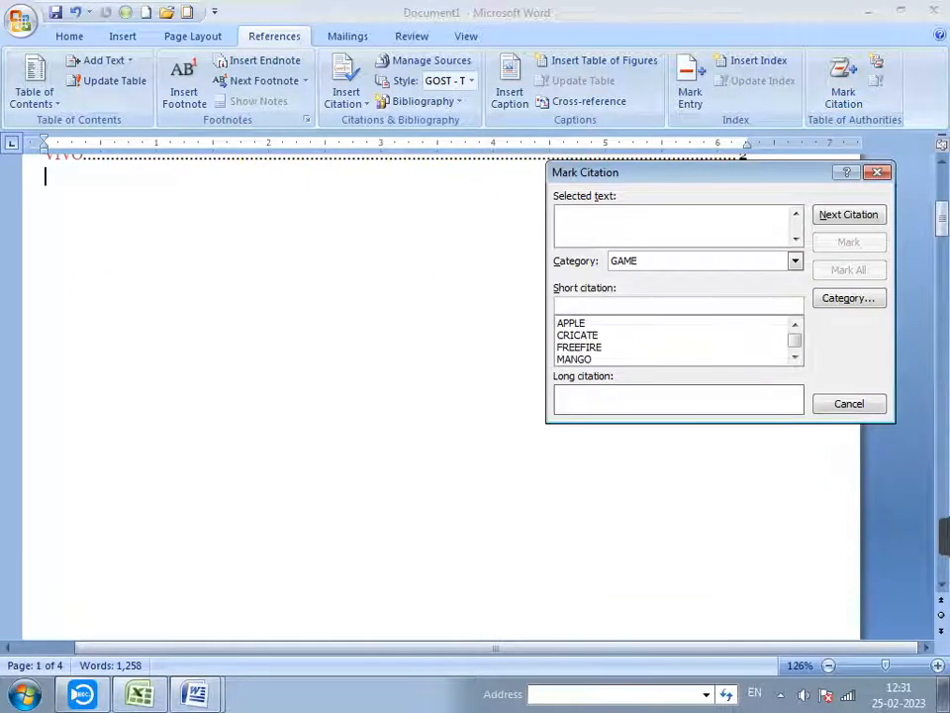
scroll(269, 256, "down", 1)
left_click(268, 257)
scroll(268, 257, "down", 12)
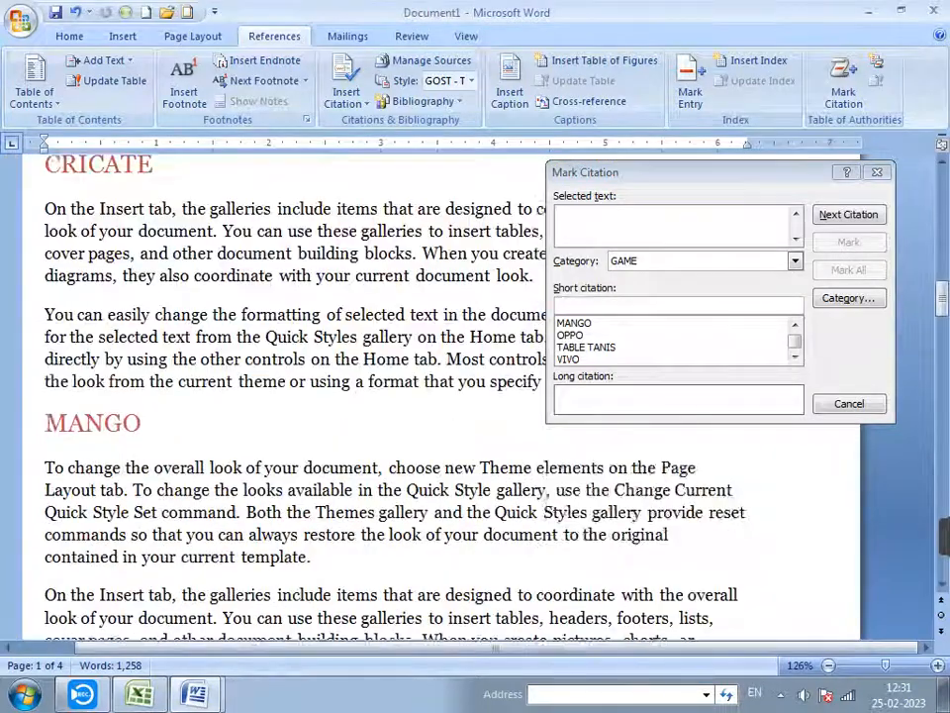
scroll(396, 396, "down", 20)
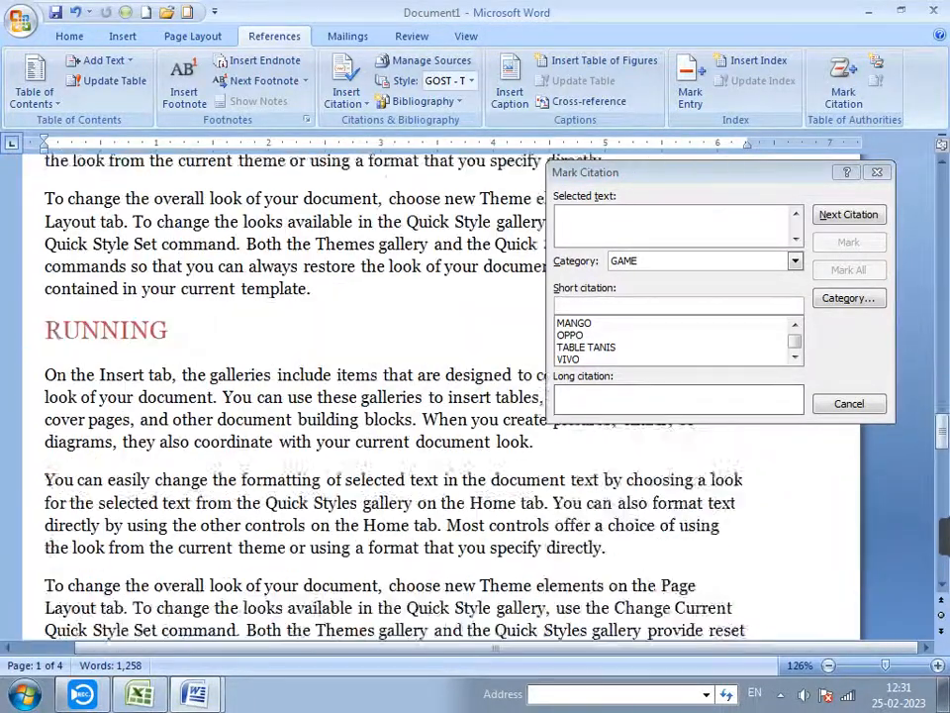
scroll(396, 396, "down", 20)
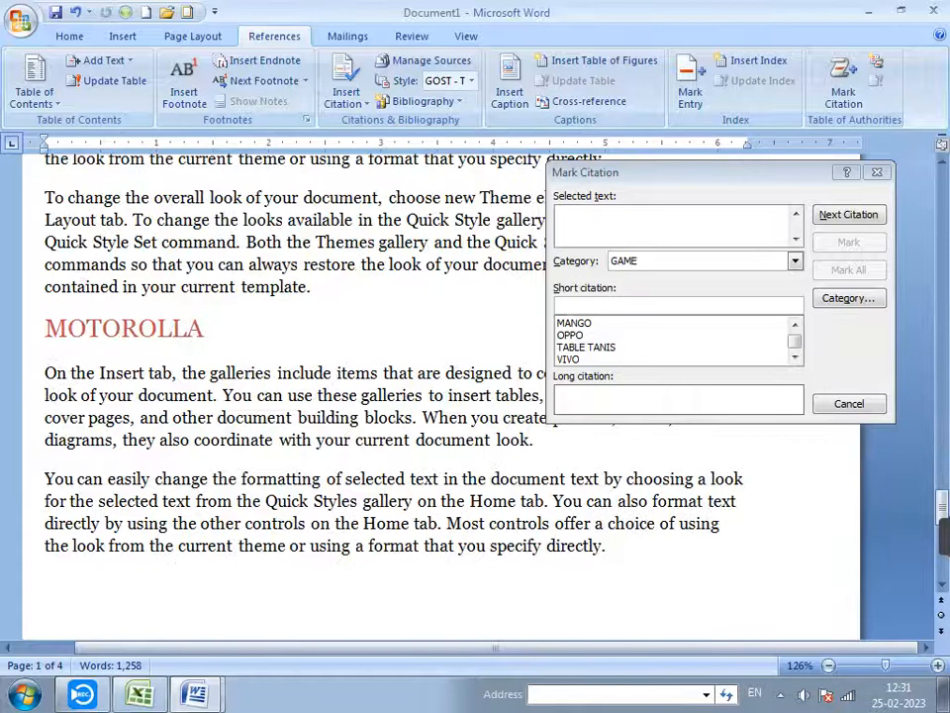
left_click_drag(208, 328, 44, 328)
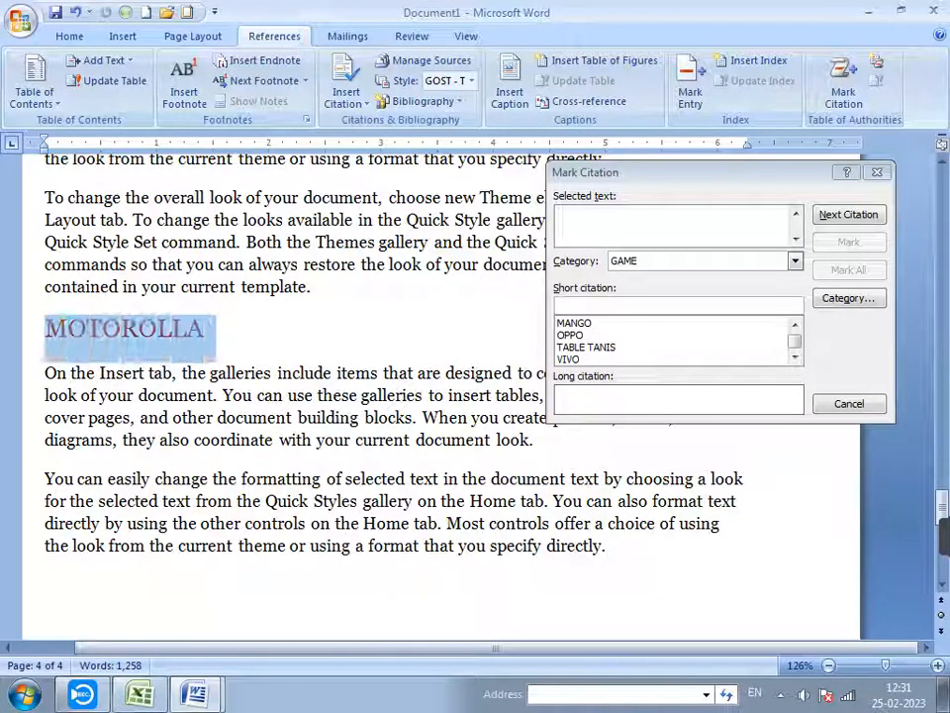
left_click(676, 227)
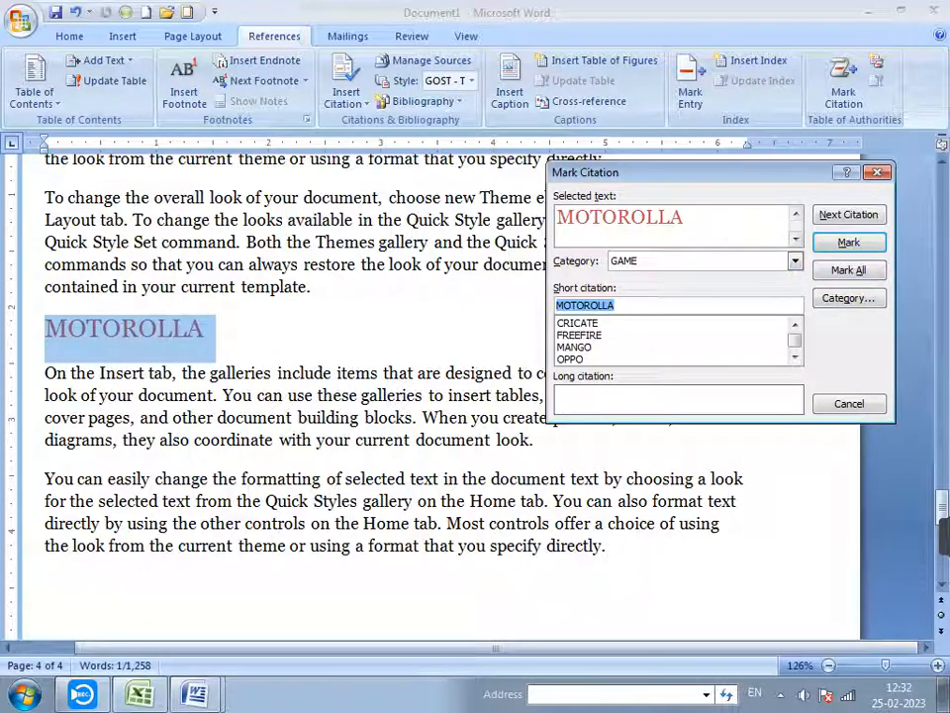
left_click(795, 262)
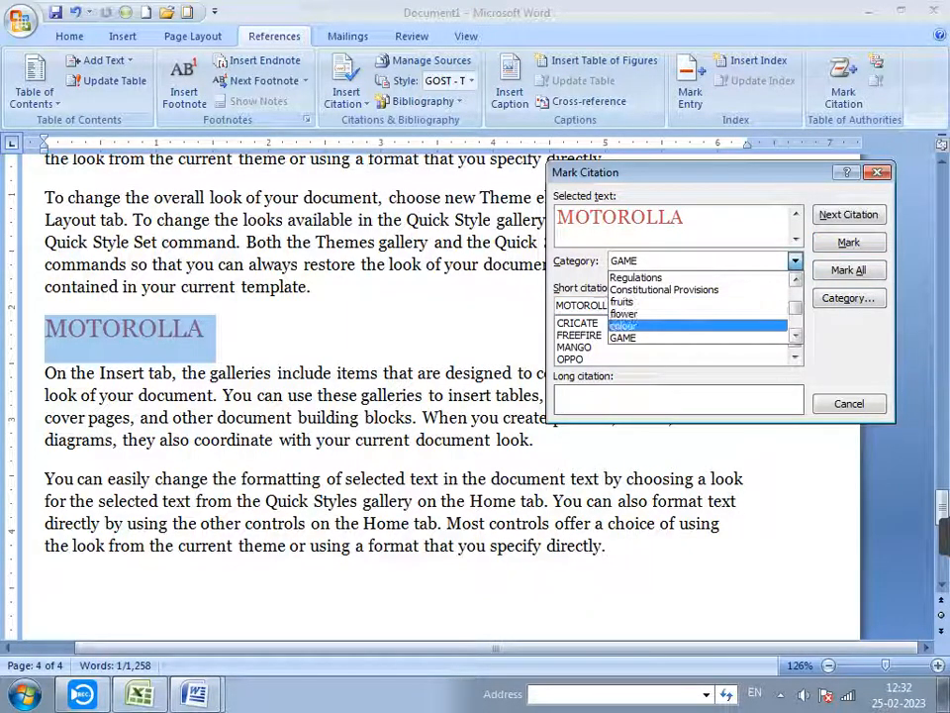
left_click_drag(796, 307, 796, 316)
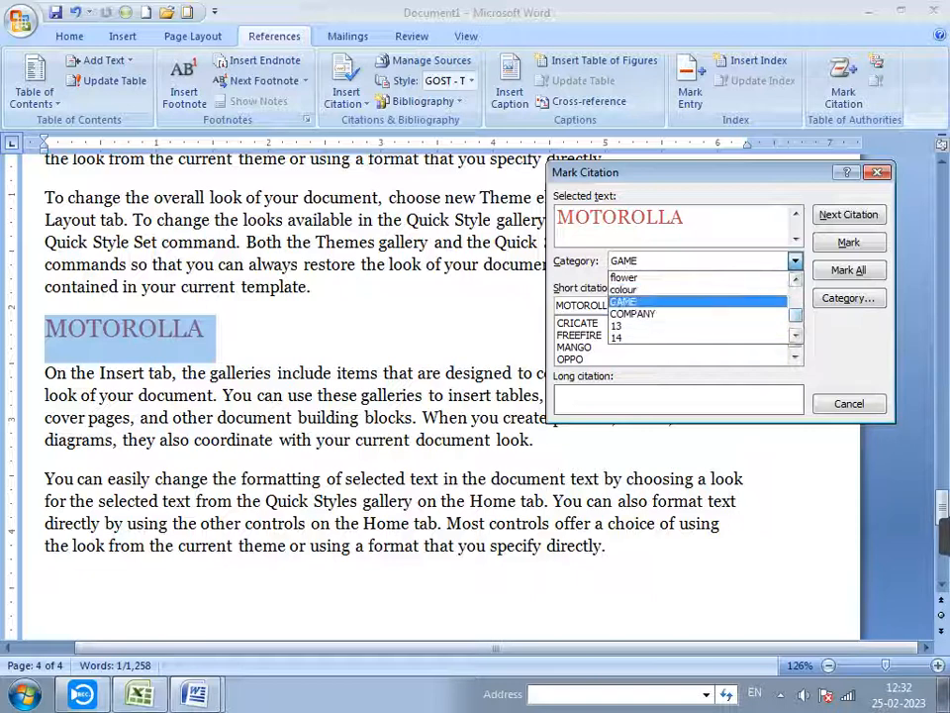
left_click(634, 314)
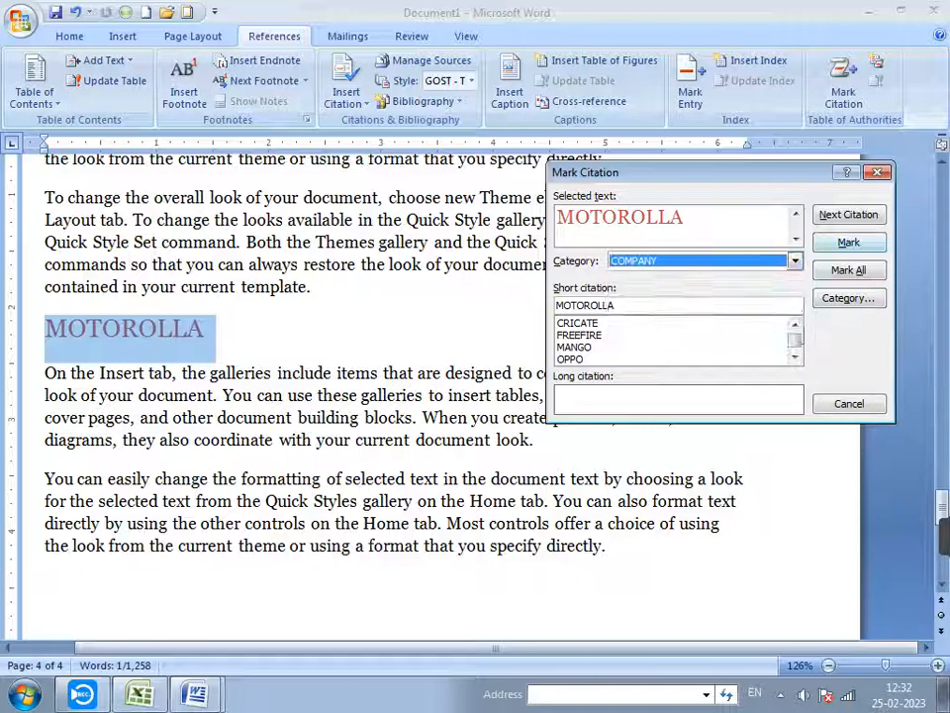
left_click(849, 243)
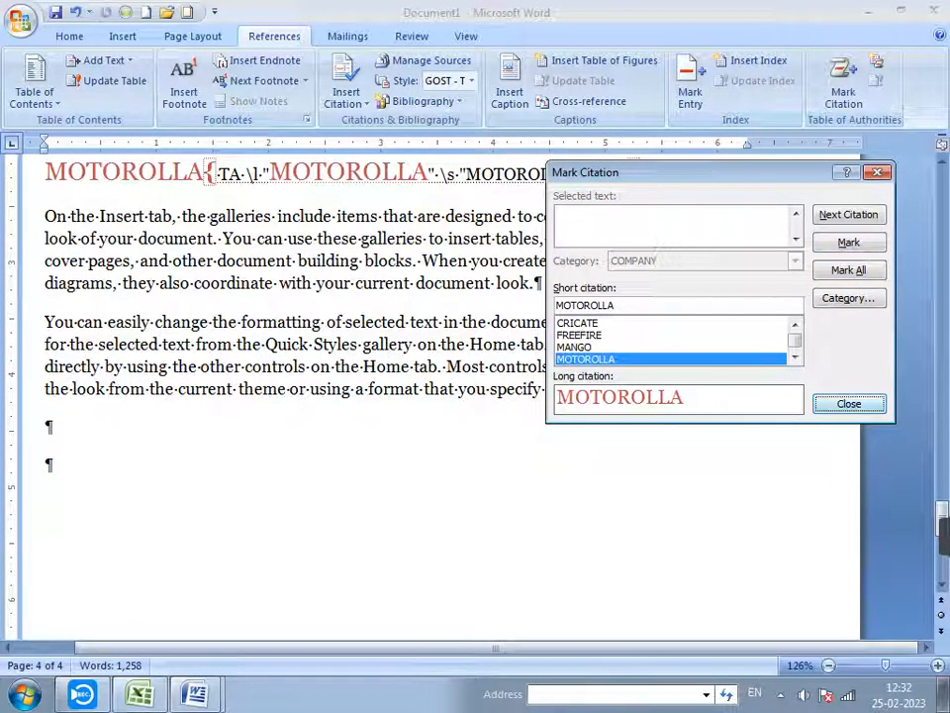
key("Escape")
- Hide the document's formatting marks and citation field codes and return to the table of authorities on the first page
scroll(396, 396, "up", 10)
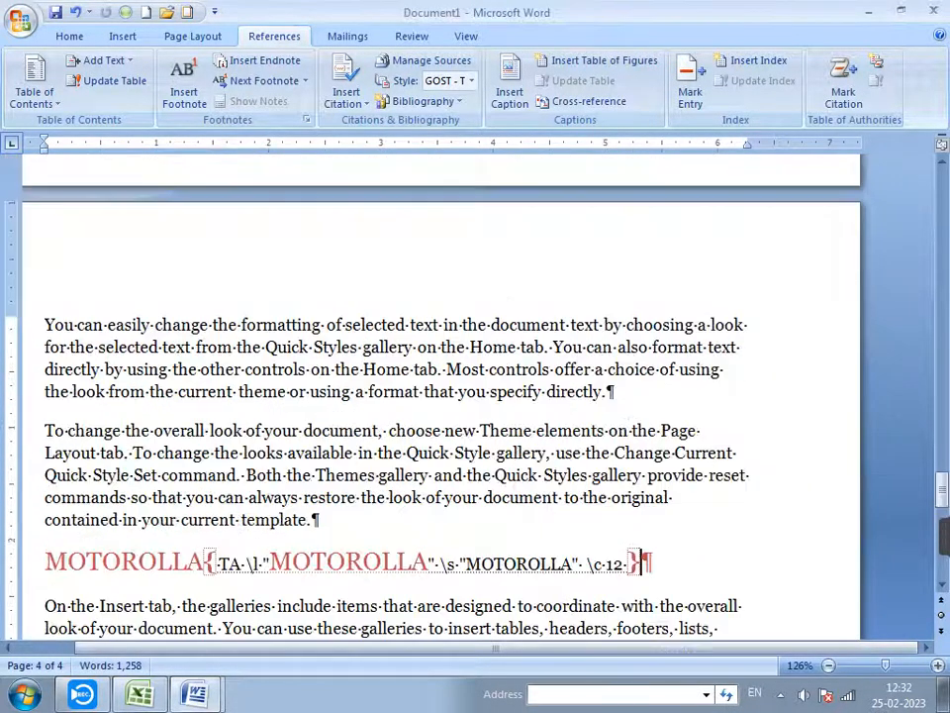
scroll(436, 396, "up", 15)
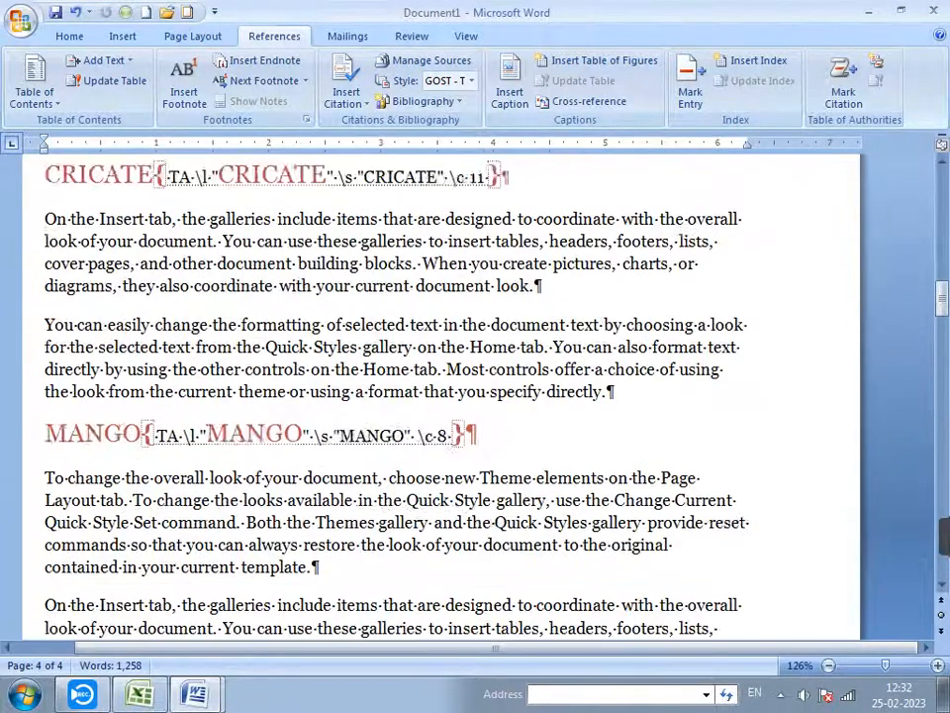
scroll(436, 396, "up", 3)
left_click(69, 37)
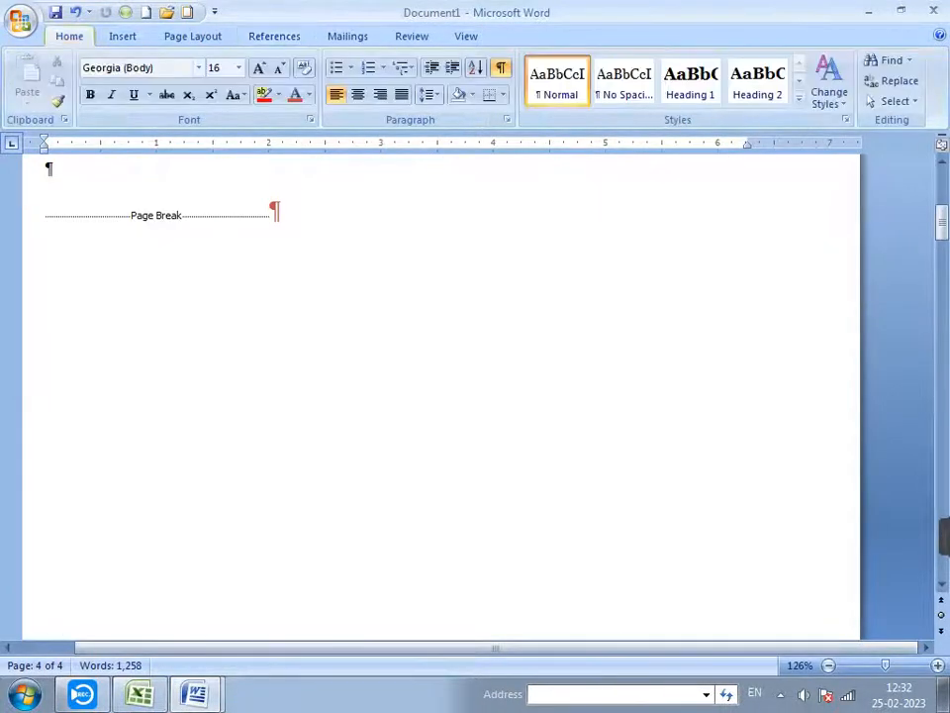
scroll(441, 396, "up", 5)
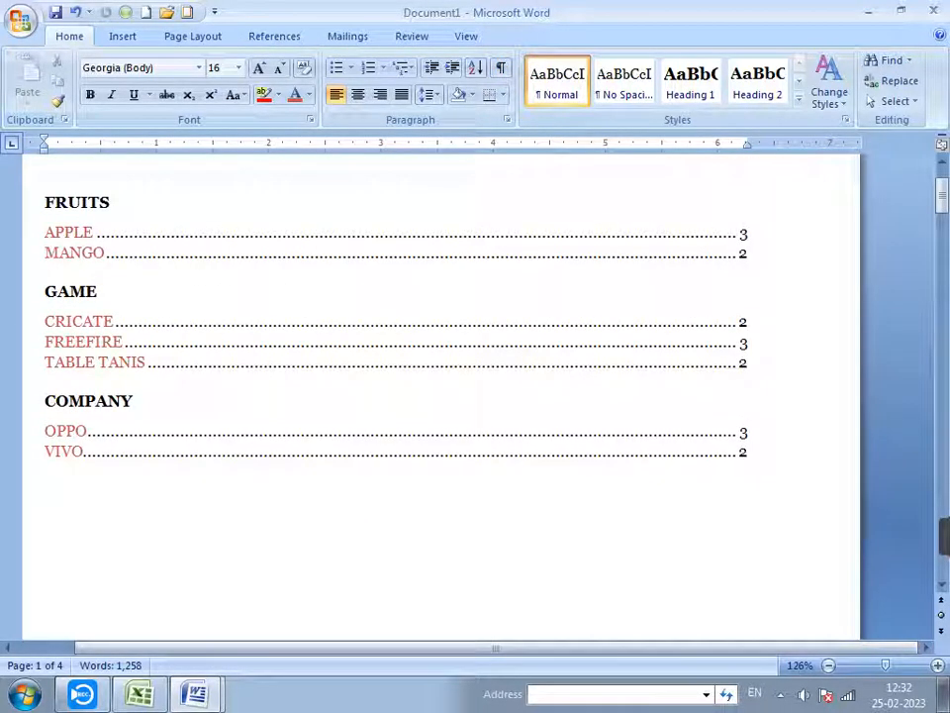
- Update the table of authorities on the first page to include all citations marked in the document
left_click(46, 473)
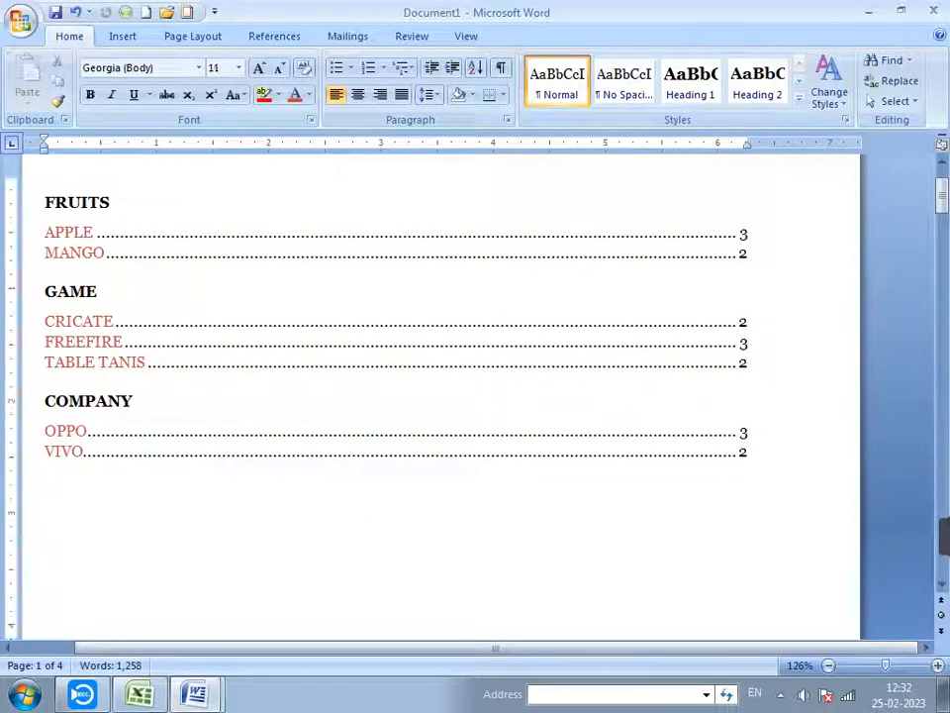
left_click(274, 36)
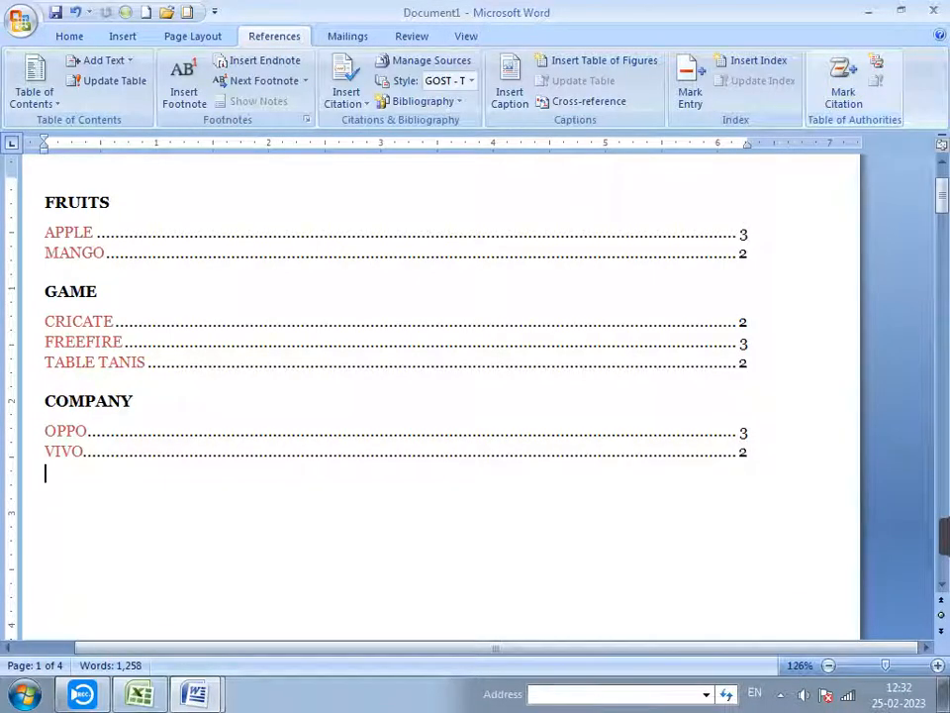
key("shift+Up")
key("shift+Up")
key("shift+Up")
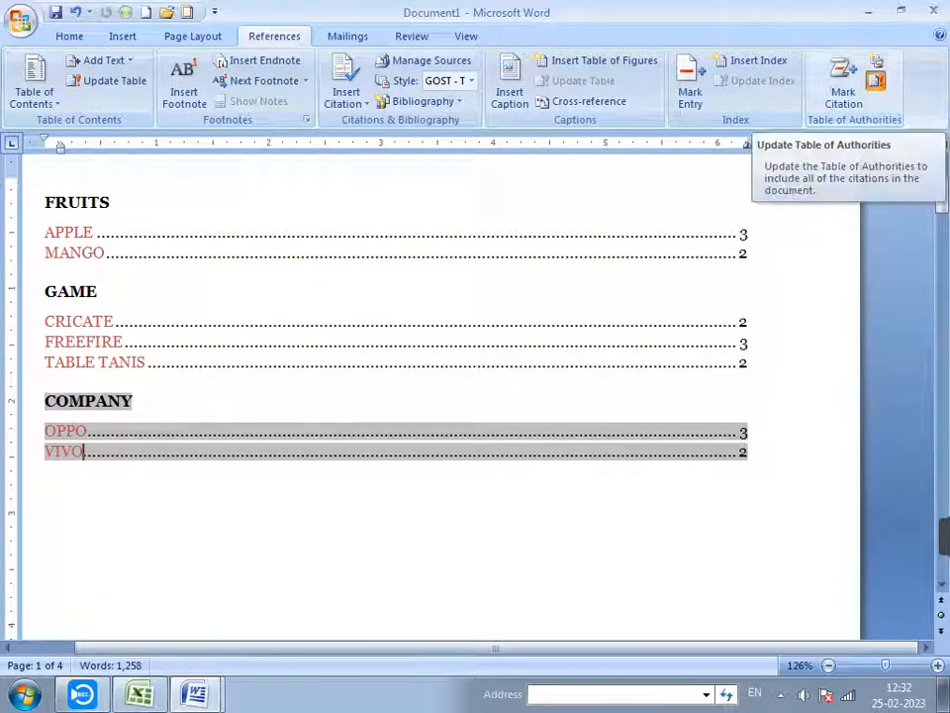
left_click(876, 81)
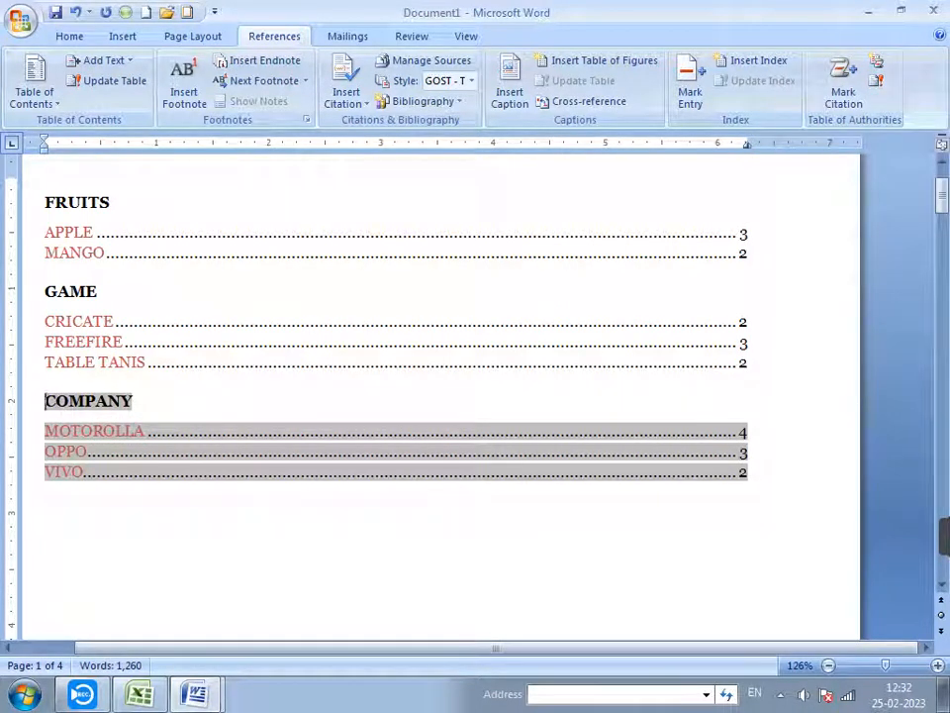
left_click(749, 452)
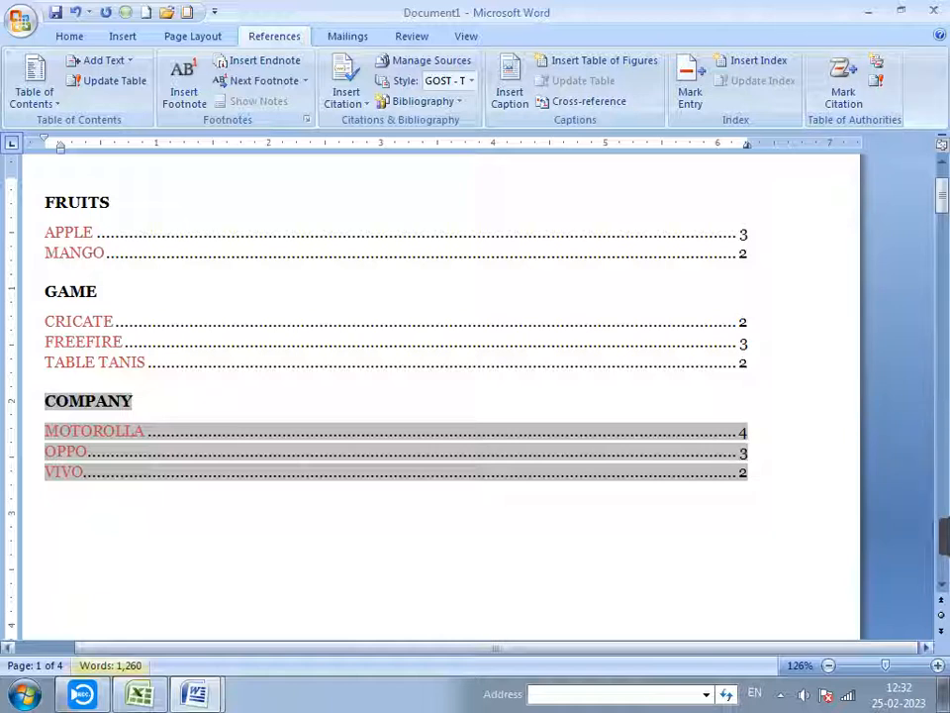
left_click(83, 694)
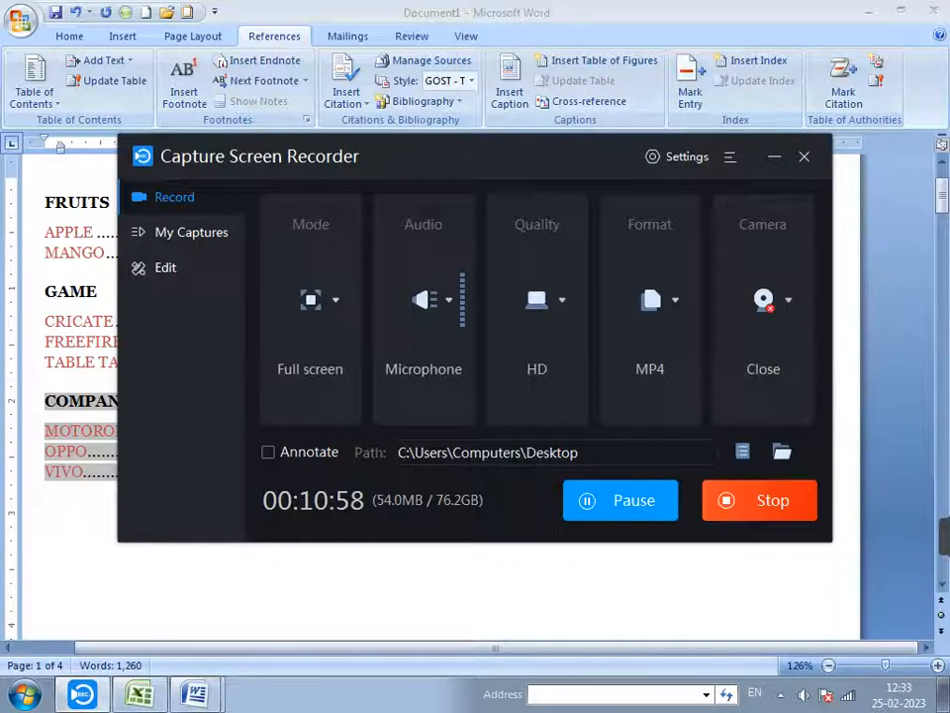